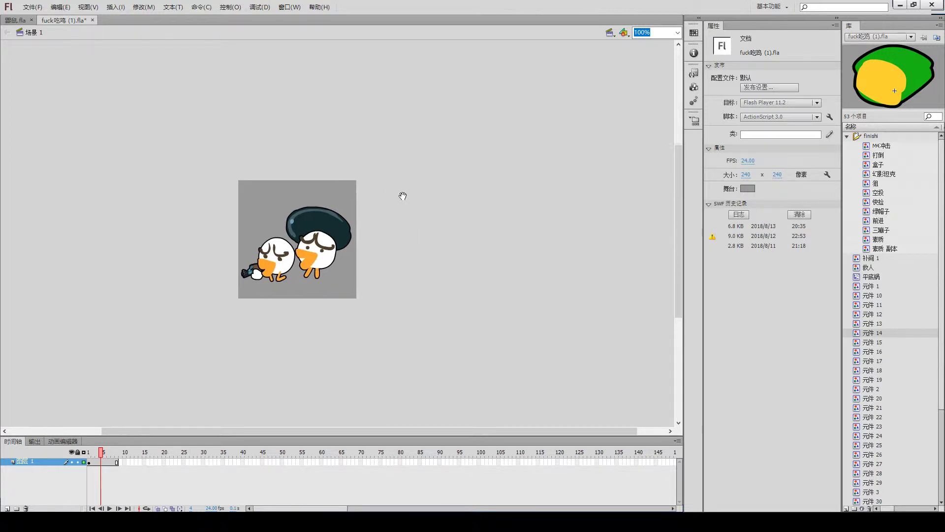
left_click_drag(401, 196, 204, 352)
key("b")
left_click_drag(288, 319, 319, 344)
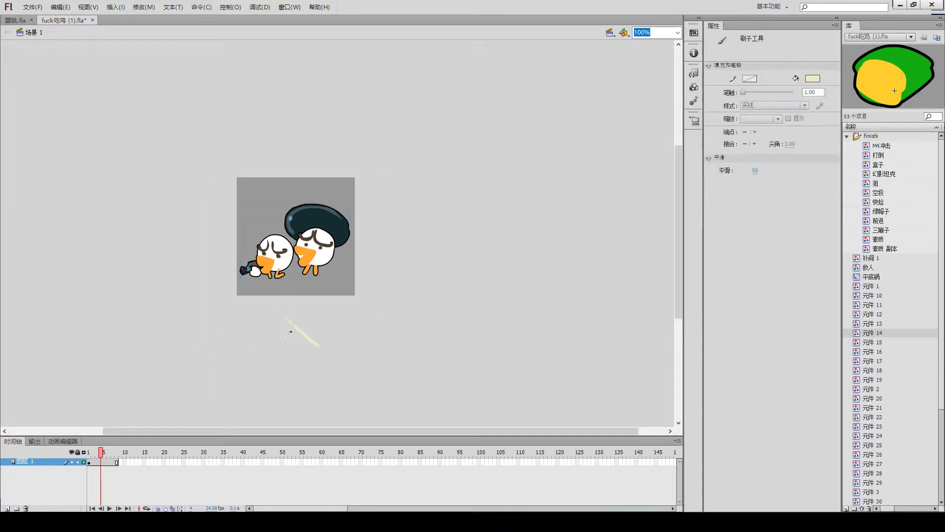
key("ctrl+z")
key("v")
left_click(318, 331)
left_click_drag(303, 312, 306, 306)
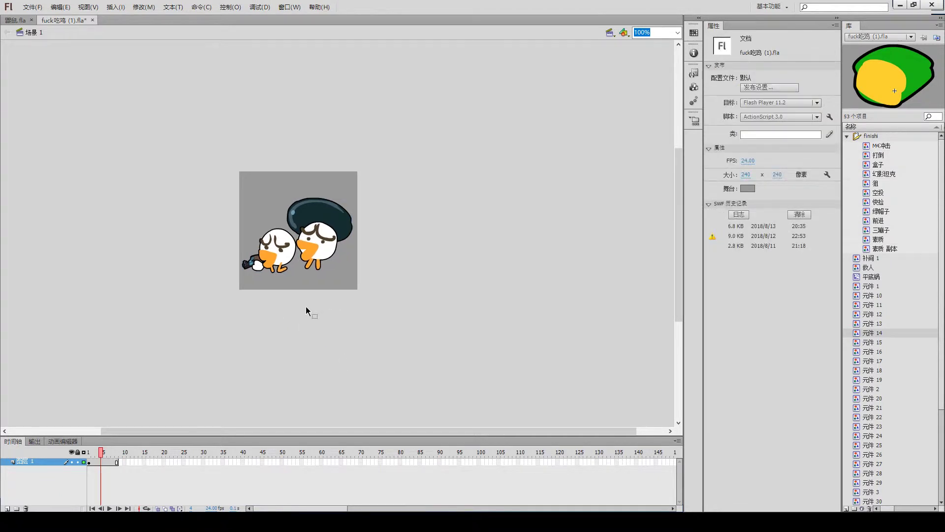
Step: Play the main scene's animation and preview the 打倒, M4冲击 and 幻影坦克 symbol animations from the library
key("Return")
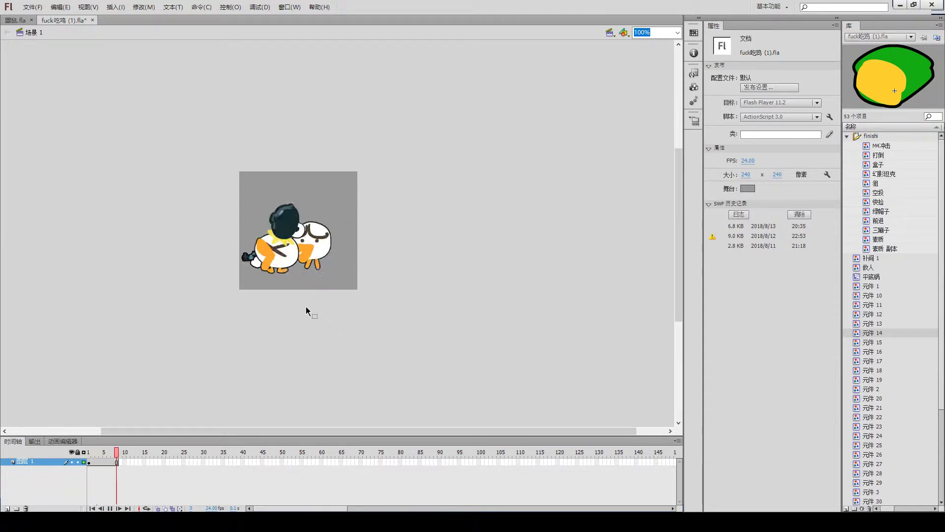
key("Return")
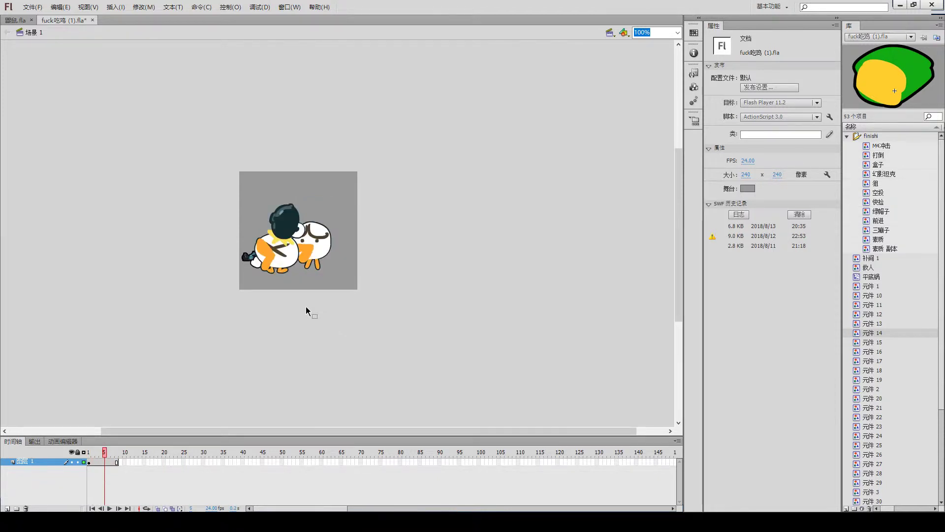
left_click(877, 156)
double_click(874, 154)
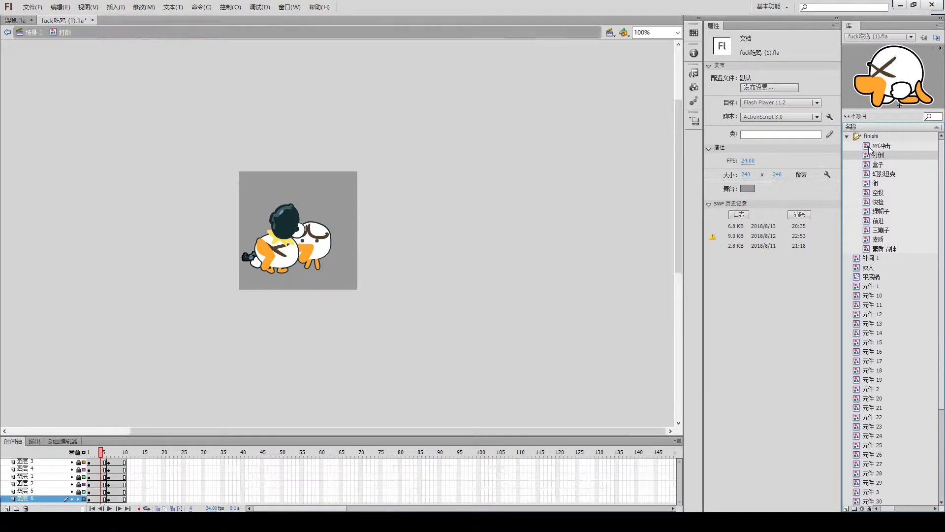
key("Return")
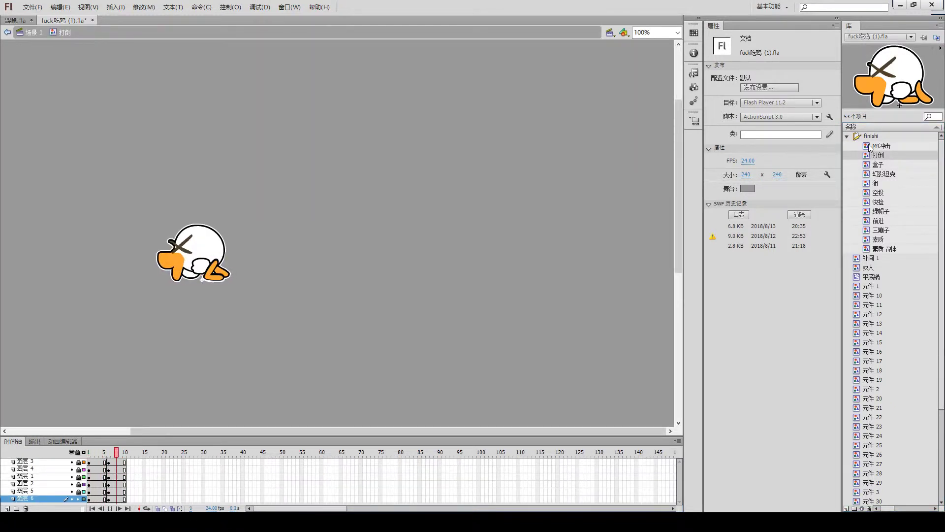
double_click(869, 147)
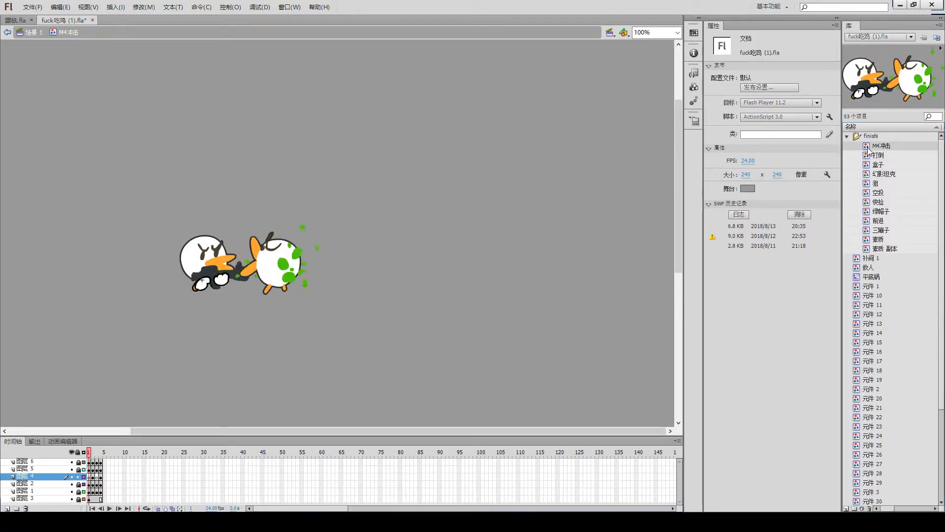
key("Return")
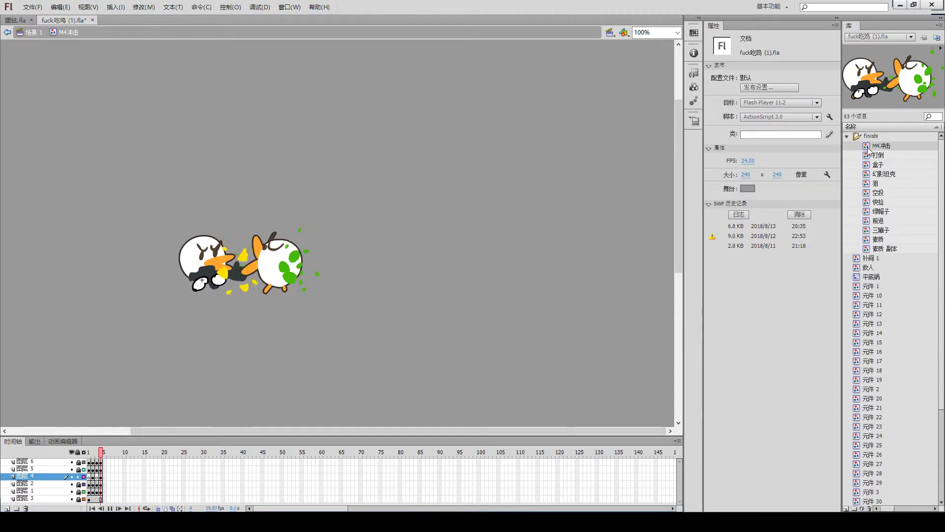
left_click(867, 175)
double_click(876, 174)
key("Return")
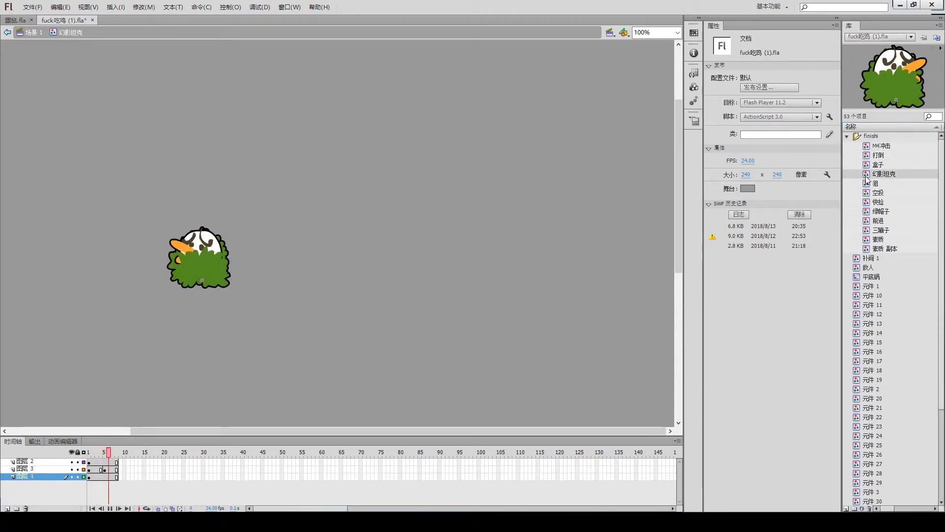
Step: Open and play the 狙, 空投, 快捡, 前进 and 三蹦子 symbols to review their animations
double_click(867, 184)
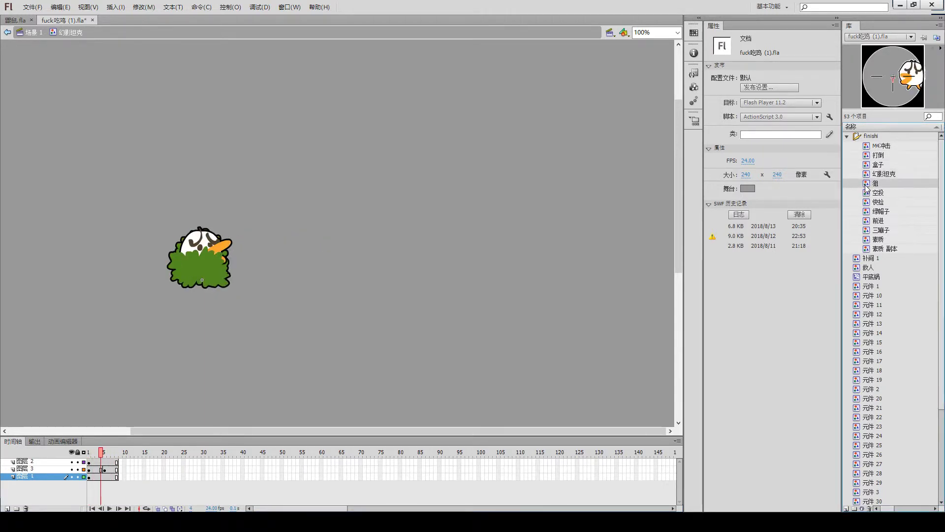
key("Return")
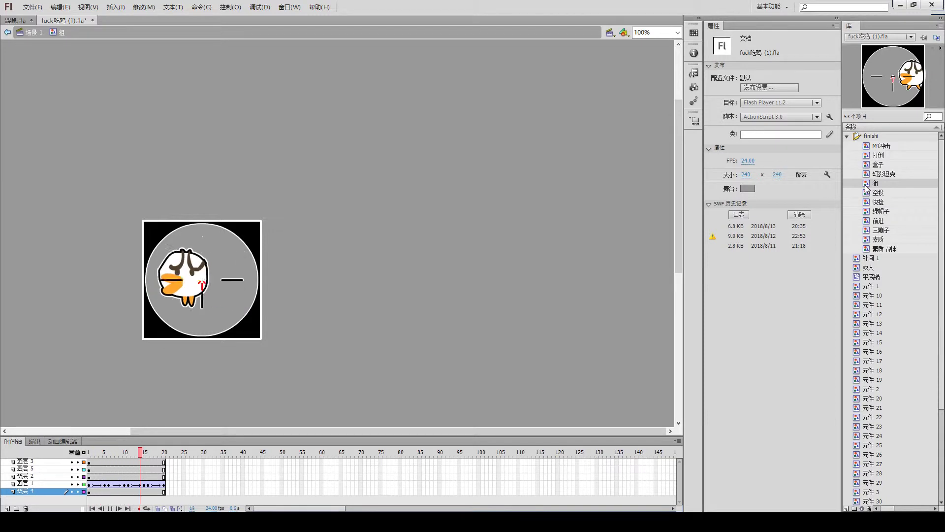
double_click(864, 193)
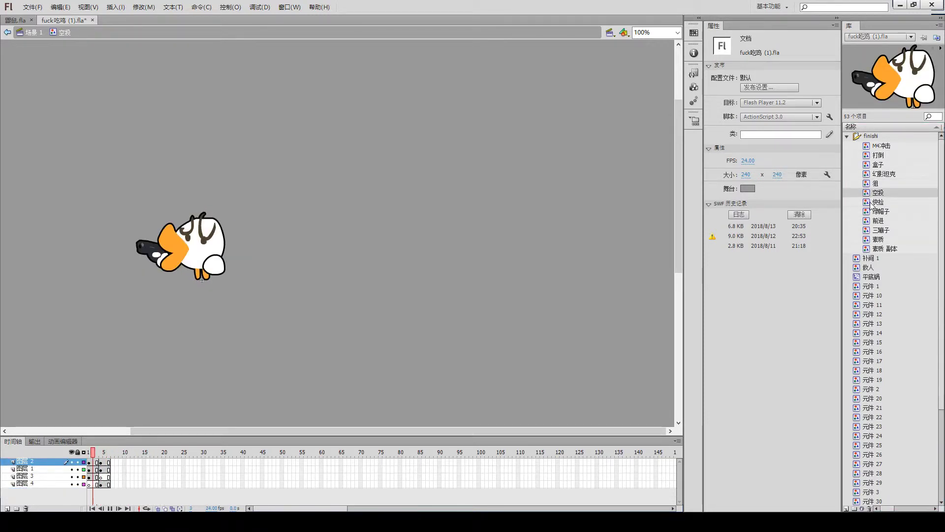
double_click(871, 202)
key("Return")
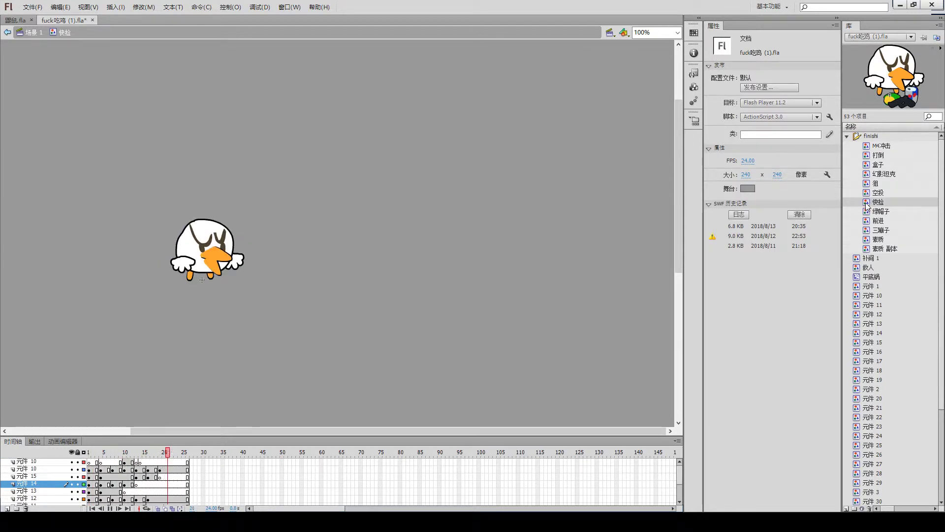
double_click(866, 193)
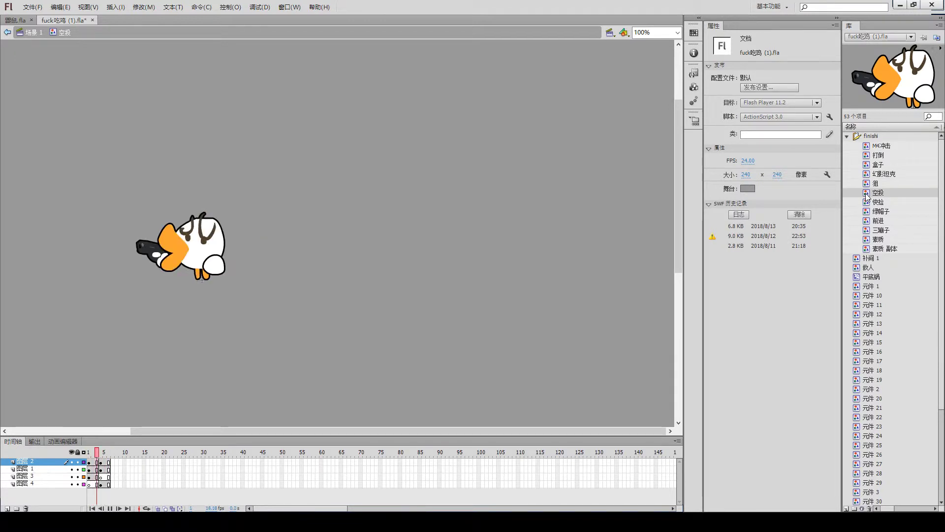
double_click(869, 223)
key("Return")
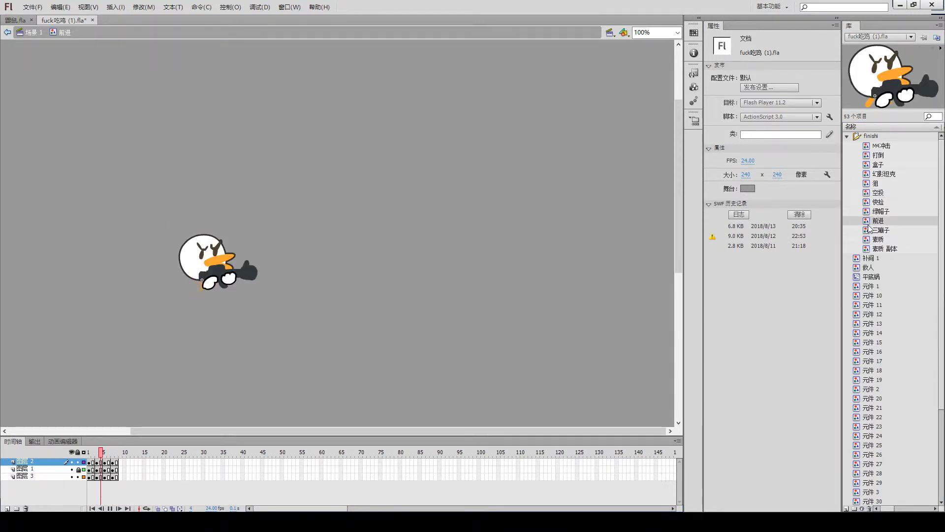
double_click(869, 229)
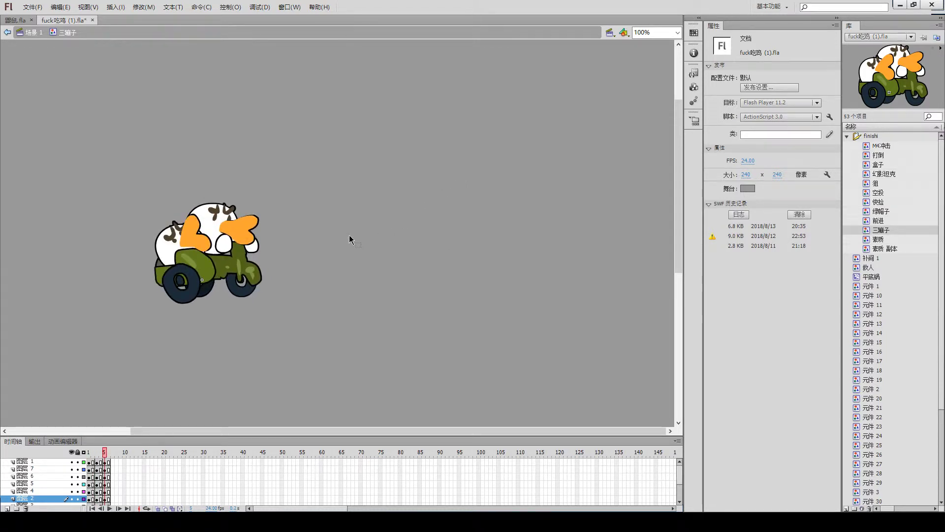
Step: Brush a speech bubble containing the handwritten text 卖挂 above the ducks on the tricycle
key("b")
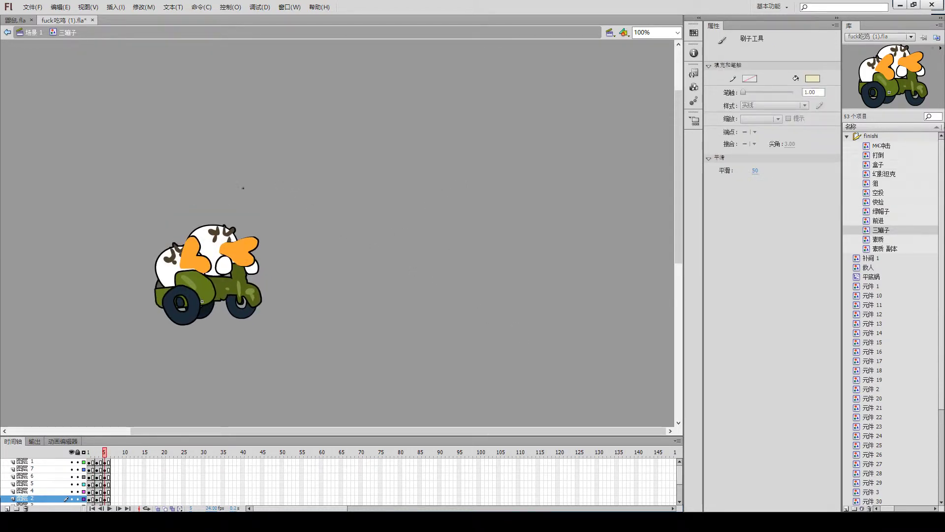
mouse_move(212, 209)
left_mouse_down()
mouse_move(162, 183)
mouse_move(277, 171)
mouse_move(213, 210)
left_mouse_up()
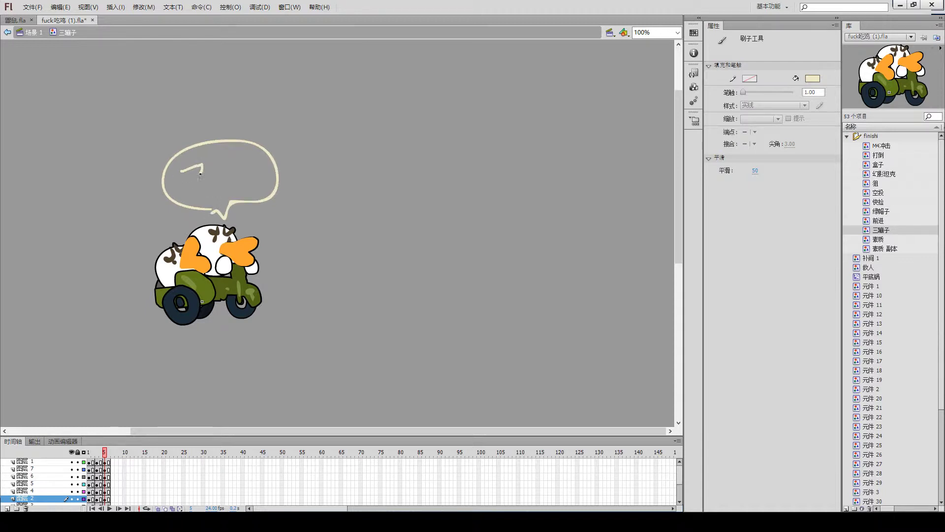
left_click_drag(183, 181, 206, 201)
mouse_move(212, 164)
left_mouse_down()
mouse_move(226, 188)
mouse_move(253, 177)
left_mouse_up()
key("v")
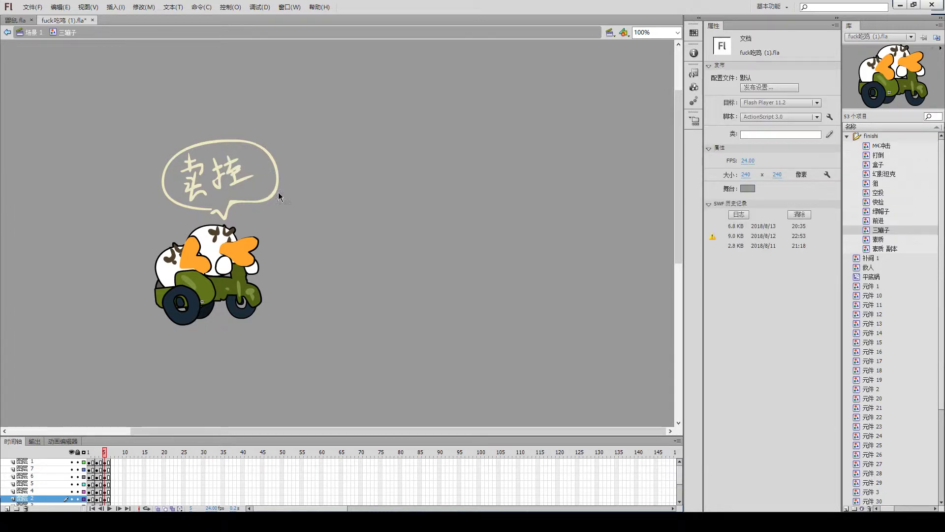
Step: Delete the sketched speech bubble together with the leftover fragment of its tail
left_click_drag(286, 210, 105, 106)
key("Delete")
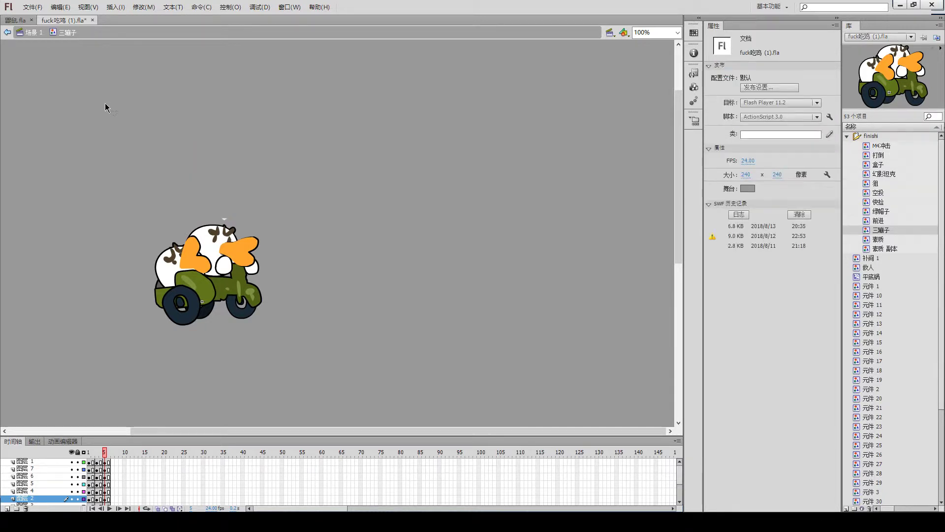
left_click(228, 220)
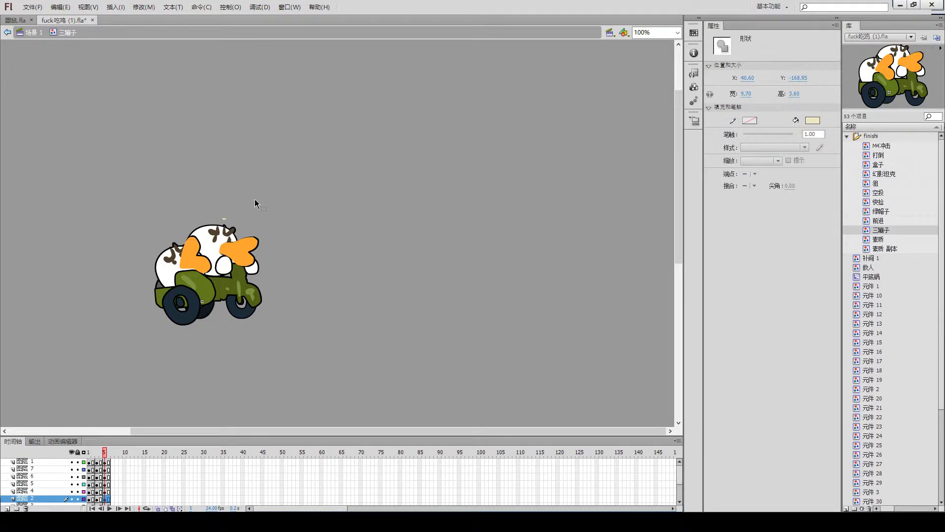
key("Delete")
Step: Brush a circle about 116 by 108 px beside the tricycle, fill it with white, and cut it from the 三蹦子 symbol
key("b")
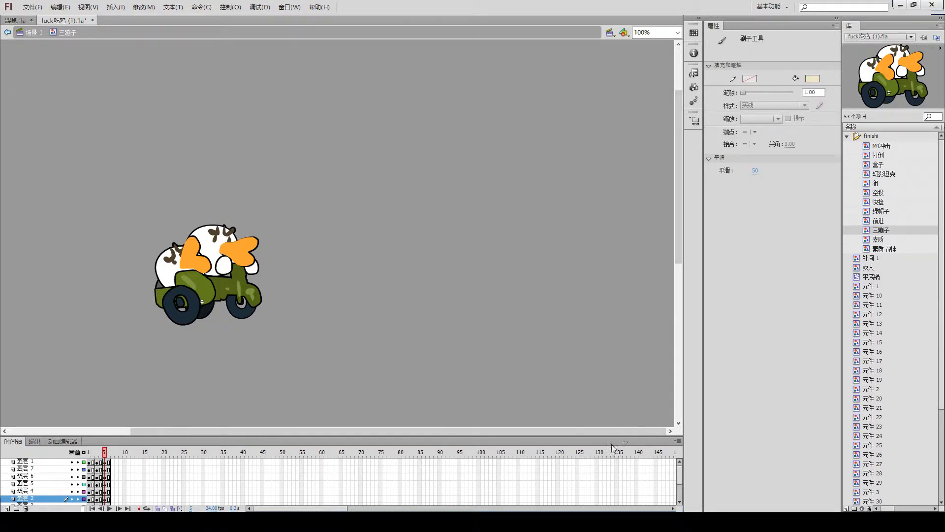
left_click_drag(419, 209, 394, 238)
key("ctrl+z")
key("v")
key("b")
mouse_move(323, 217)
left_mouse_down()
mouse_move(324, 264)
mouse_move(347, 226)
mouse_move(326, 218)
mouse_move(318, 251)
left_mouse_up()
key("k")
left_click(337, 232)
key("v")
left_click(325, 238)
left_click(348, 196)
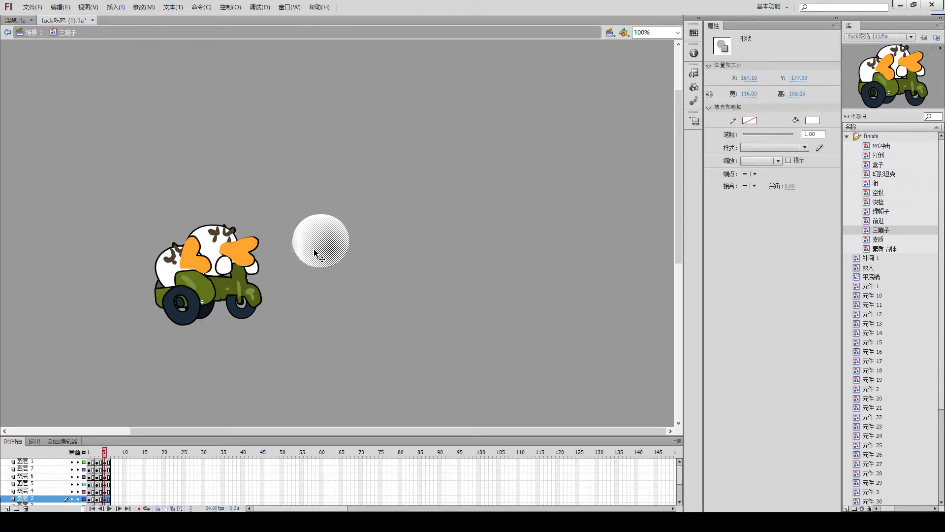
mouse_move(279, 195)
left_mouse_down()
mouse_move(327, 261)
mouse_move(352, 271)
left_mouse_up()
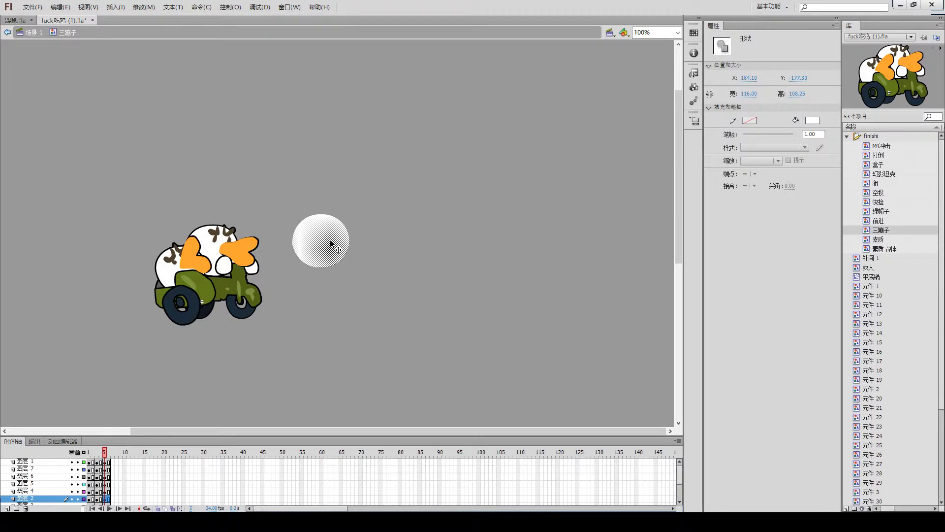
key("Delete")
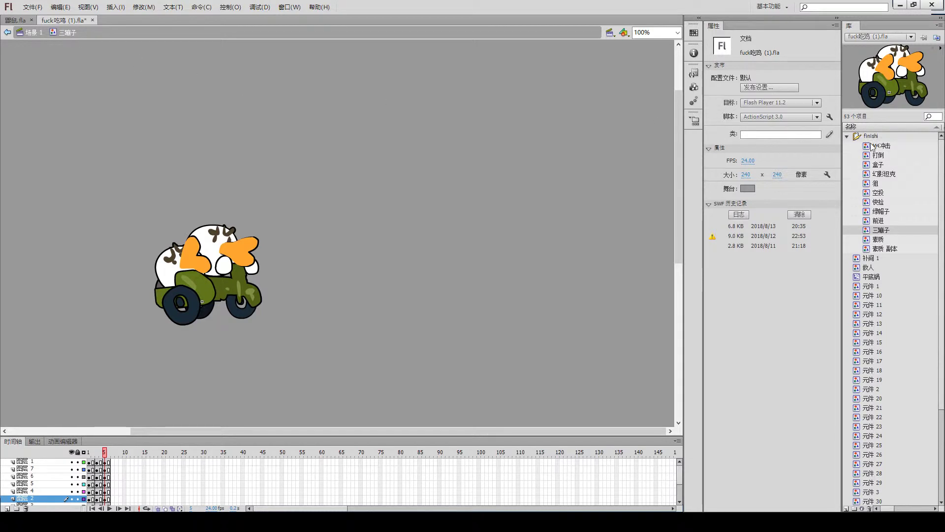
Step: Look through the previews of the symbols in the finishi library folder, including 打倒, 狙, 前进, 绿帽子 and 三蹦子
left_click(873, 159)
left_click(875, 186)
left_click(872, 219)
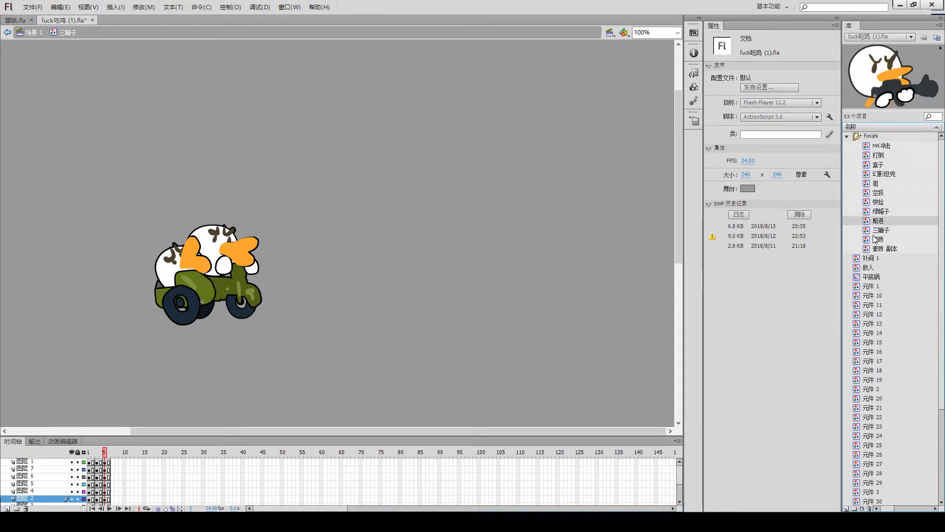
left_click(870, 237)
left_click(872, 178)
left_click(873, 158)
left_click(877, 192)
left_click(877, 211)
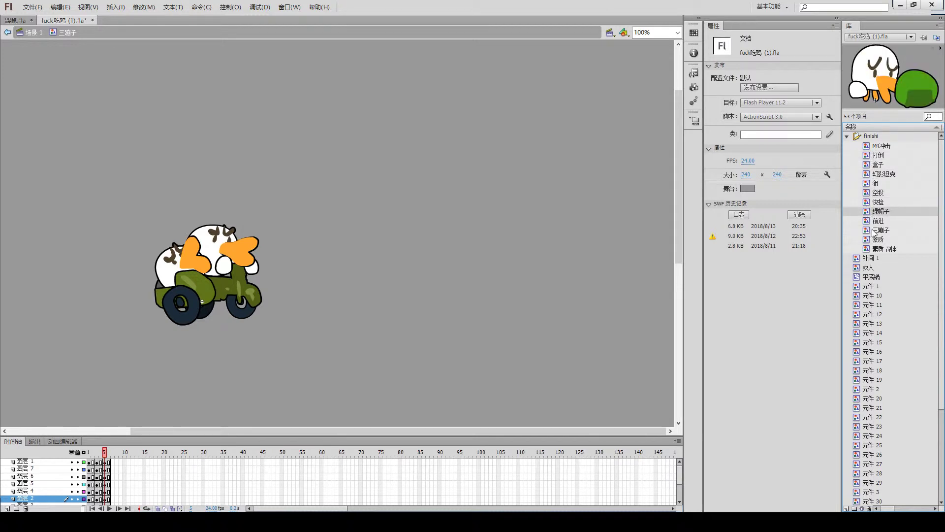
left_click(877, 230)
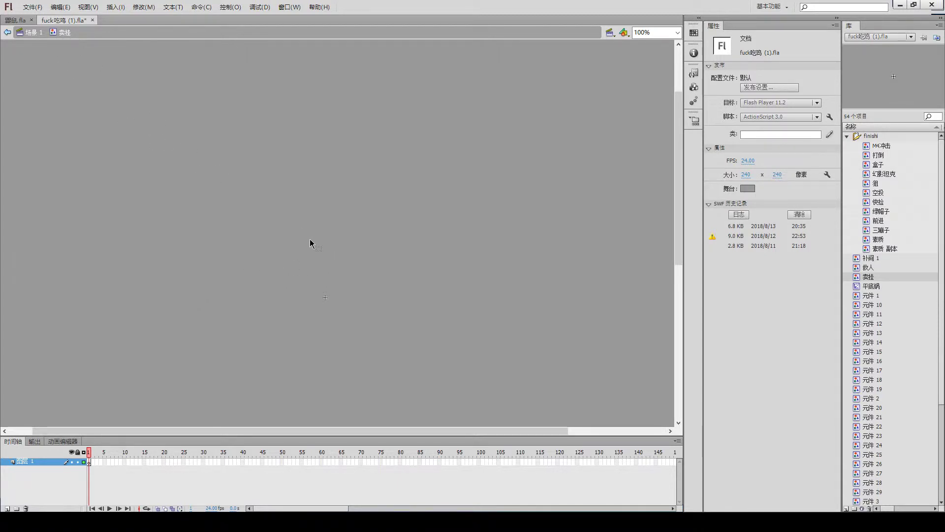
Step: Paste the white circle into the 卖挂 symbol and position it centred above the registration point
key("ctrl+v")
left_click_drag(346, 239, 333, 256)
left_click(365, 278)
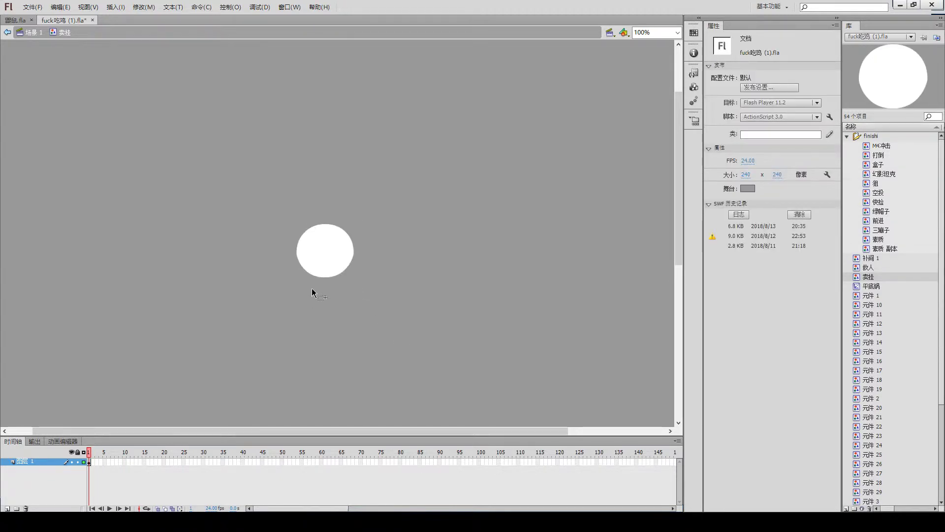
left_click_drag(261, 320, 368, 229)
left_click(413, 261)
Step: With the 快捡 symbol previewed for reference, set the fill colour to orange and brush a beak about 83 by 82 px over the circle's edge
left_click(883, 174)
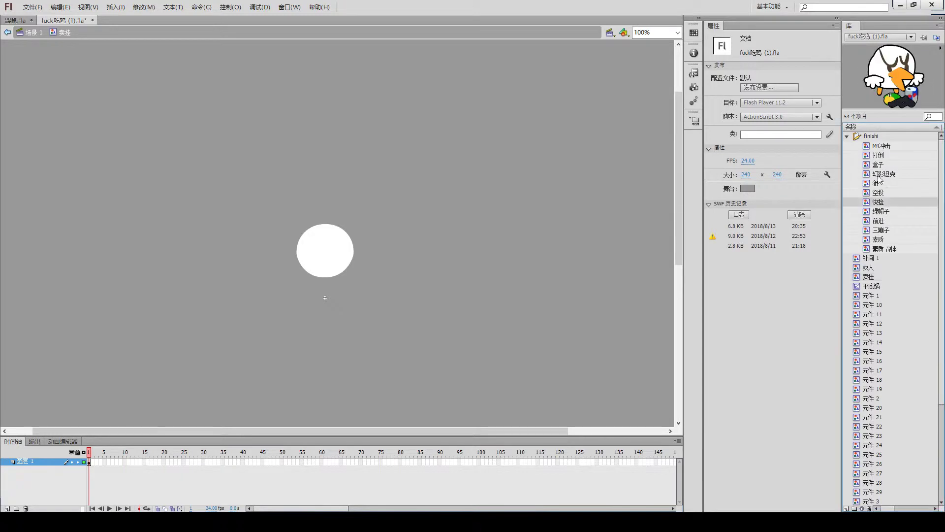
left_click(874, 202)
left_click_drag(252, 190, 366, 277)
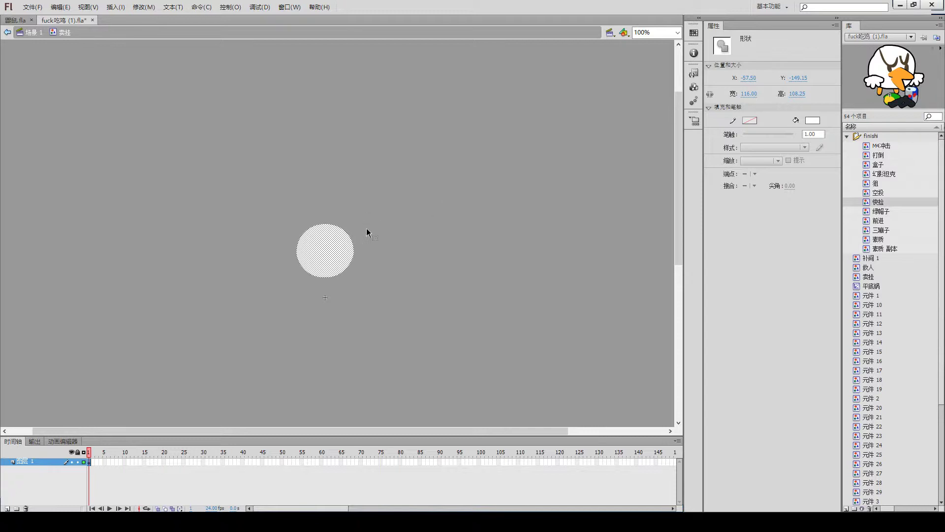
left_click(419, 195)
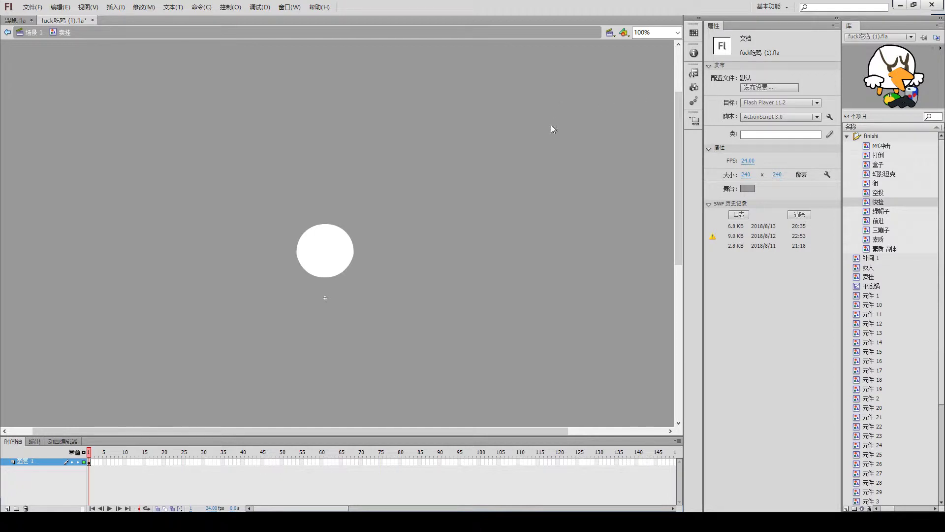
key("i")
key("b")
mouse_move(331, 247)
left_mouse_down()
mouse_move(349, 262)
mouse_move(335, 262)
mouse_move(336, 241)
mouse_move(347, 272)
mouse_move(357, 237)
mouse_move(359, 254)
mouse_move(340, 251)
mouse_move(382, 202)
left_mouse_up()
key("ctrl+z")
key("ctrl+z")
key("v")
left_click(351, 258)
Step: Undo the orange beak strokes drawn over the white circle
key("ctrl+z")
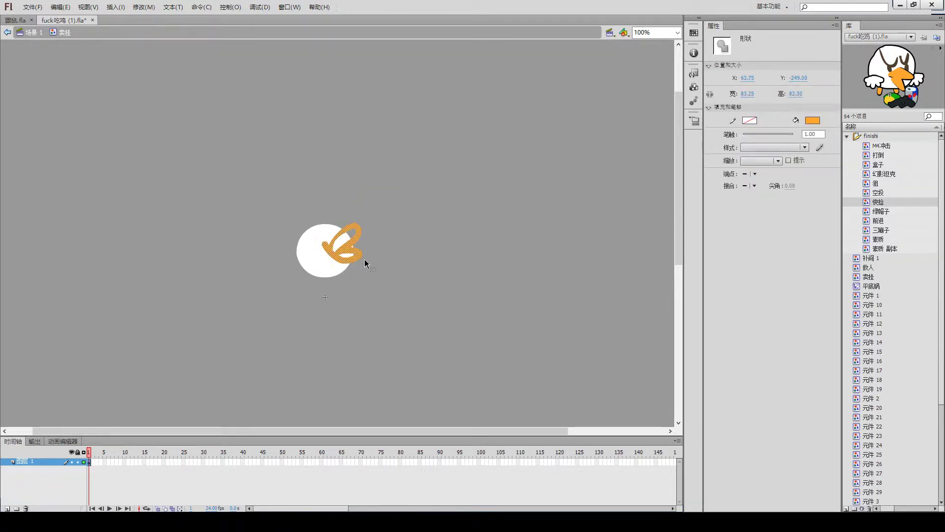
left_click(368, 258)
key("ctrl+z")
left_click_drag(373, 247, 392, 297)
left_click_drag(270, 313, 397, 195)
left_click(381, 248)
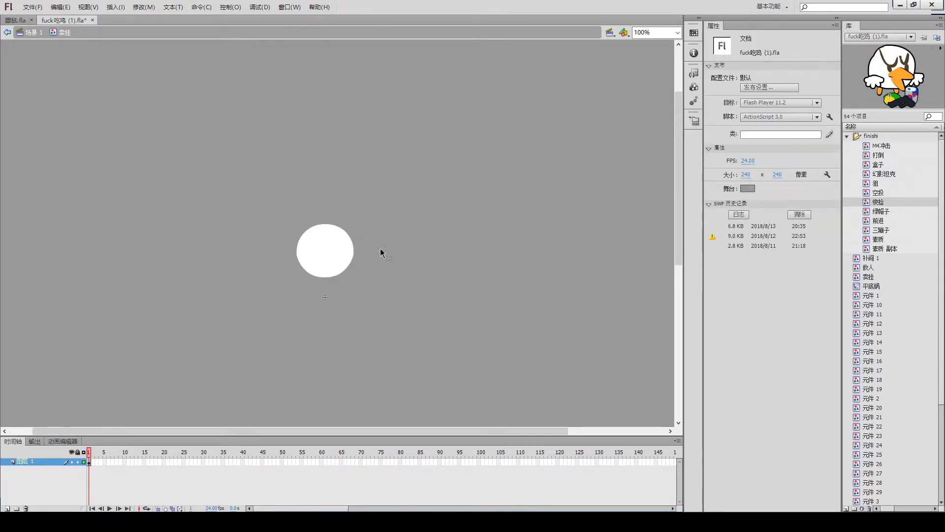
Step: In a new group over the white circle, brush an orange beak outline about 83 by 94 px and fill its interior
left_click(337, 260)
left_click(366, 241)
key("ctrl+g")
key("b")
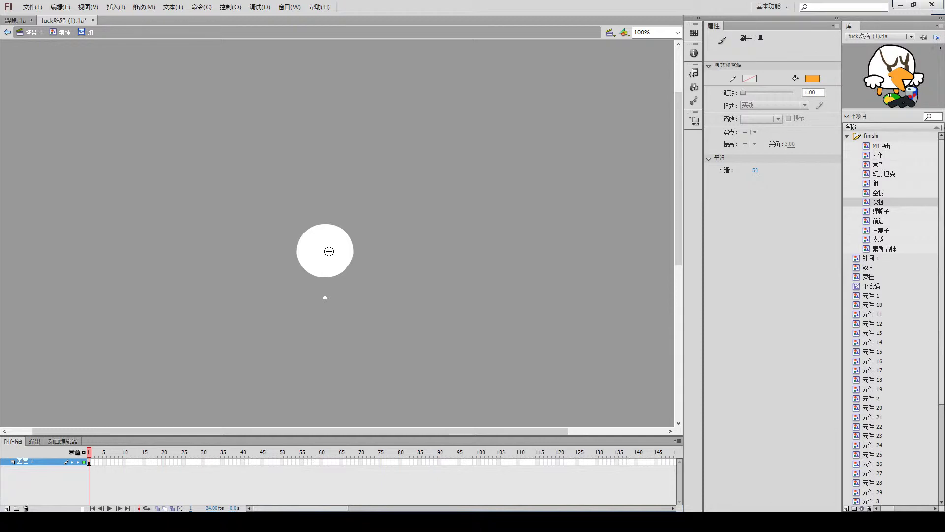
mouse_move(327, 249)
left_mouse_down()
mouse_move(342, 239)
mouse_move(327, 255)
mouse_move(330, 230)
left_mouse_up()
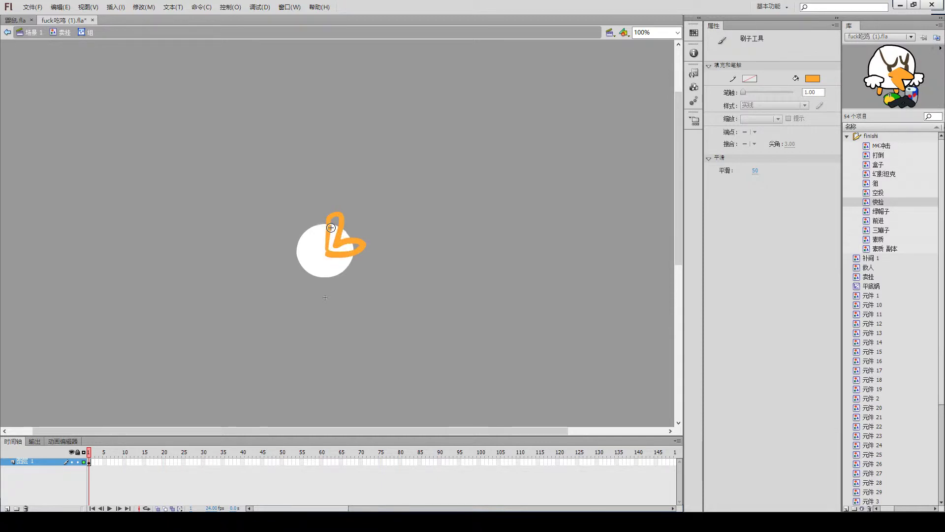
key("k")
left_click(333, 230)
key("b")
key("v")
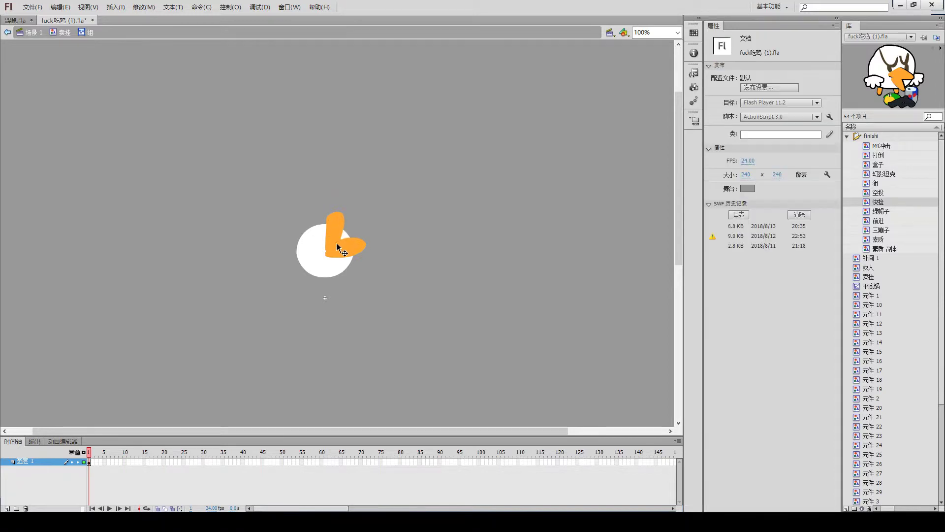
Step: Try moving the orange beak shape off the white circle
left_click(333, 246)
key("ctrl+z")
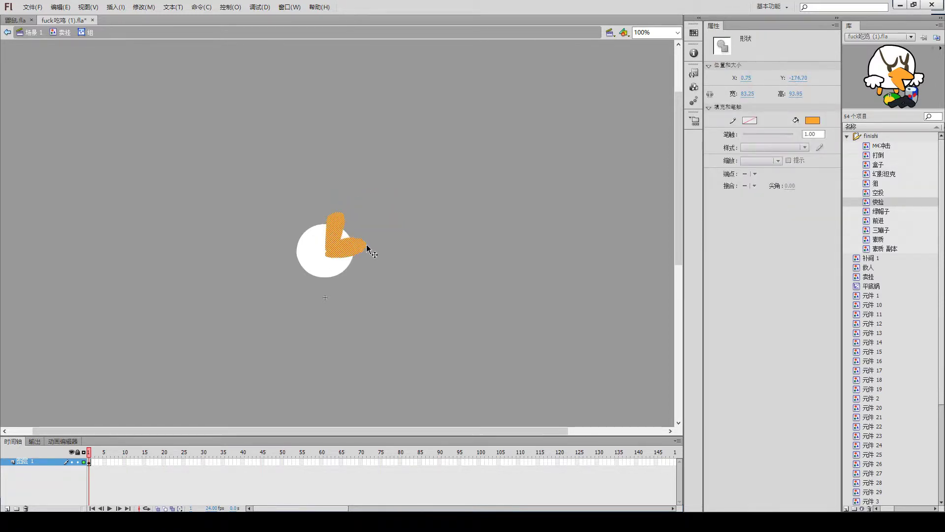
key("ctrl+z")
left_click_drag(335, 244, 381, 223)
key("ctrl+z")
left_click(356, 258)
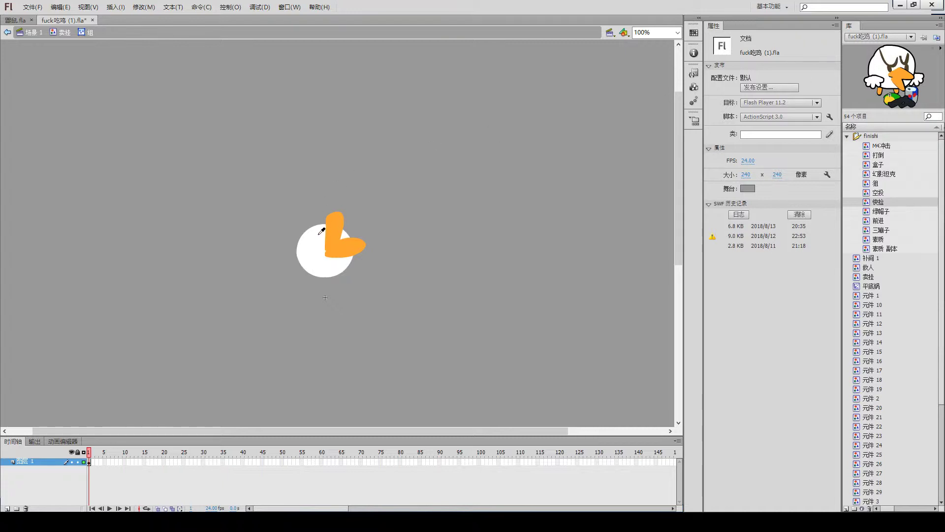
left_click(326, 150)
key("b")
left_click_drag(317, 232, 312, 248)
key("ctrl+z")
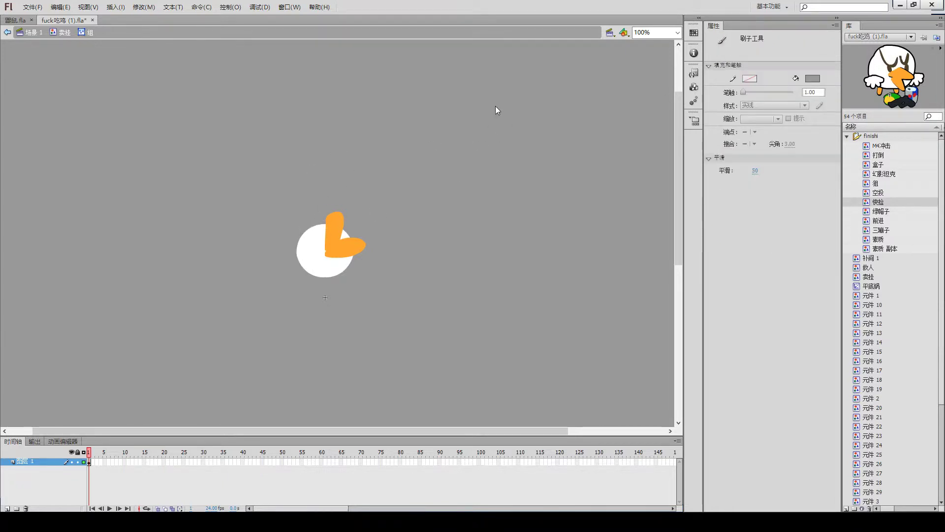
Step: Sample the dark brown of the eyes in the 快捡 preview as the fill colour and try test brush strokes around the circle
left_click(891, 65)
left_click_drag(432, 148, 427, 181)
key("ctrl+z")
left_click_drag(429, 179, 397, 242)
key("ctrl+z")
mouse_move(310, 216)
left_mouse_down()
mouse_move(303, 245)
mouse_move(320, 249)
mouse_move(343, 233)
mouse_move(340, 247)
mouse_move(299, 255)
mouse_move(314, 238)
mouse_move(302, 249)
mouse_move(318, 252)
left_mouse_up()
key("ctrl+z")
key("ctrl+z")
key("ctrl+z")
Step: Move the beak slightly up and left to X -5.00, Y -182.65, and leave its group
key("v")
left_click(341, 247)
left_click(375, 216)
left_click(350, 205)
key("b")
key("ctrl+z")
key("ctrl+z")
key("ctrl+z")
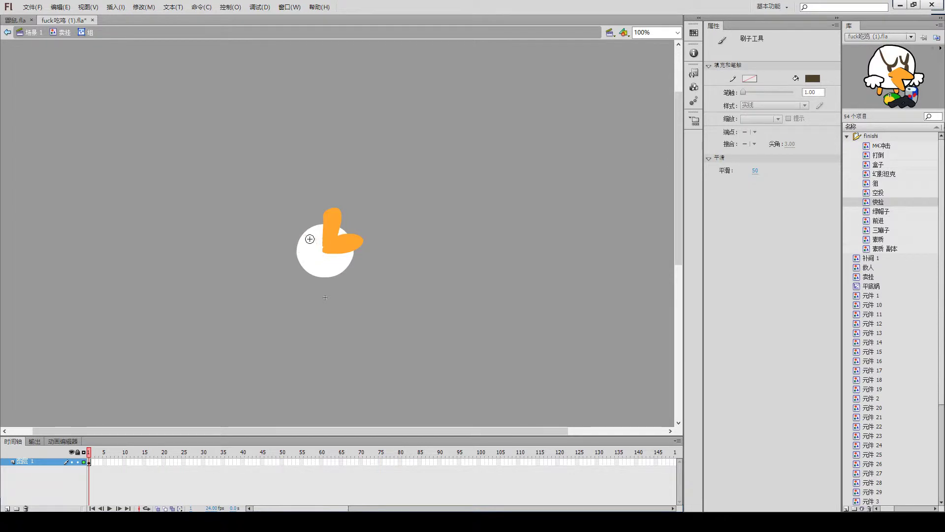
key("v")
left_click(335, 244)
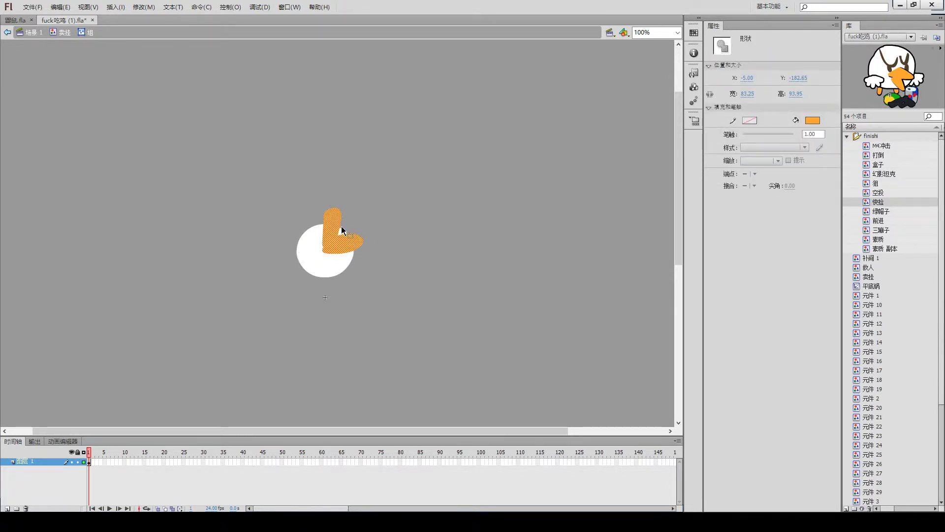
left_click(376, 228)
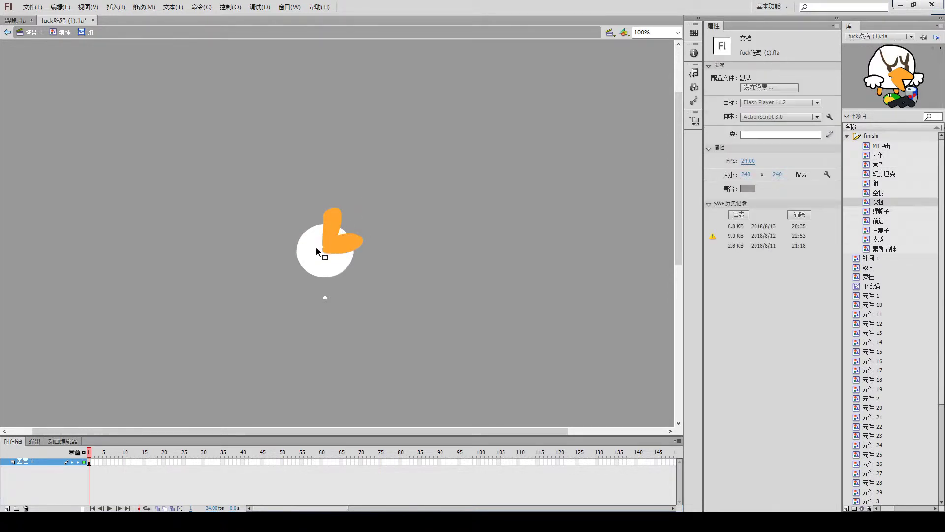
left_click(347, 243)
double_click(365, 190)
Step: Try moving the beak group up and away from the white circle as one object
left_click_drag(244, 191, 360, 305)
left_click(384, 184)
left_click_drag(342, 247, 389, 195)
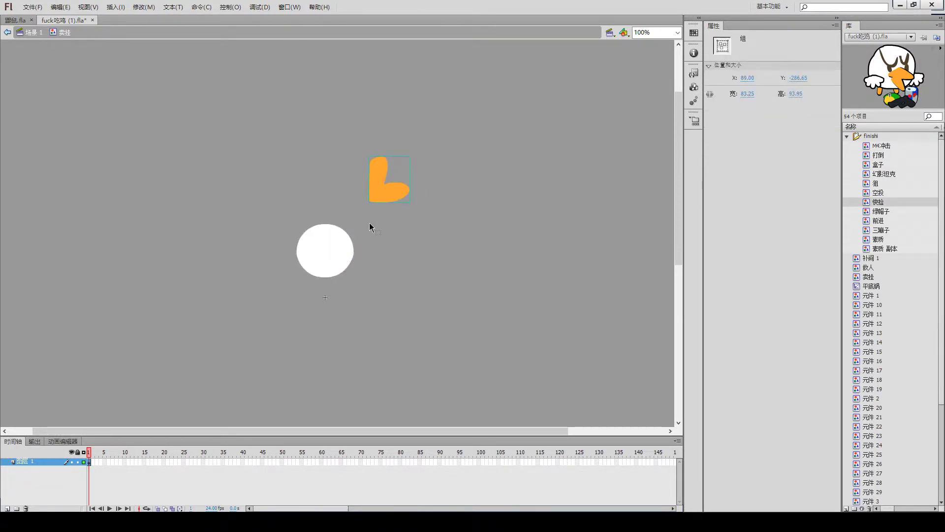
key("ctrl+z")
left_click(380, 247)
left_click(352, 240)
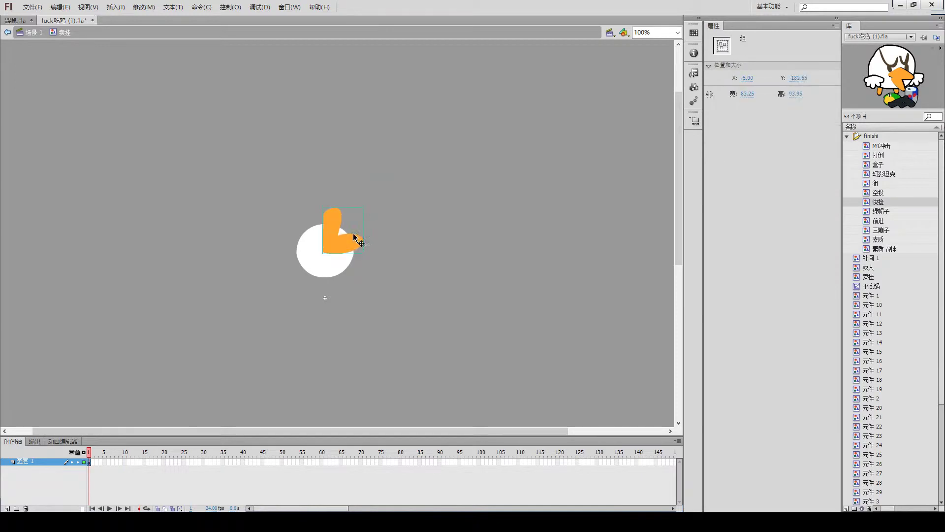
left_click(360, 195)
Step: In a new group, brush dark brown eyes about 56 by 67 px beside the beak on the circle's upper left
left_click(320, 242)
left_click(323, 183)
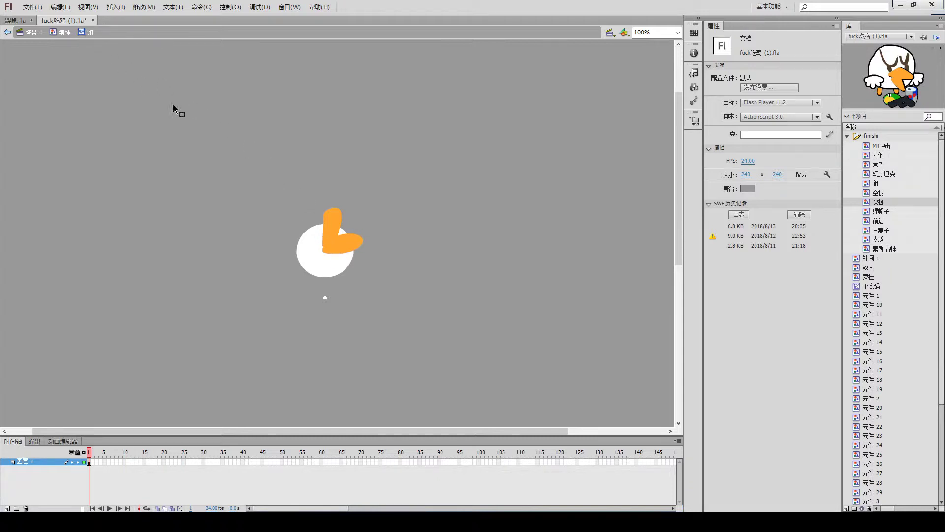
key("b")
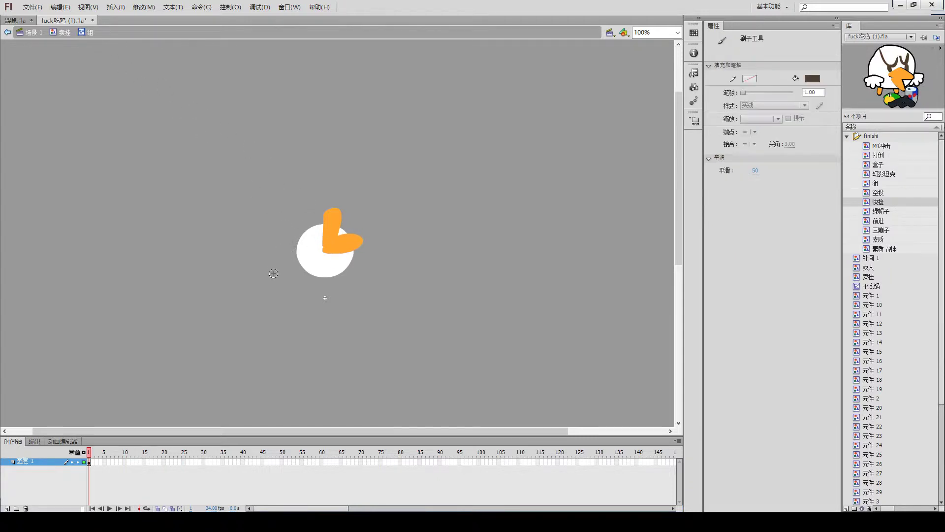
mouse_move(308, 235)
left_mouse_down()
mouse_move(306, 250)
mouse_move(300, 243)
mouse_move(317, 251)
mouse_move(310, 231)
left_mouse_up()
left_click(319, 240)
key("ctrl+z")
key("ctrl+z")
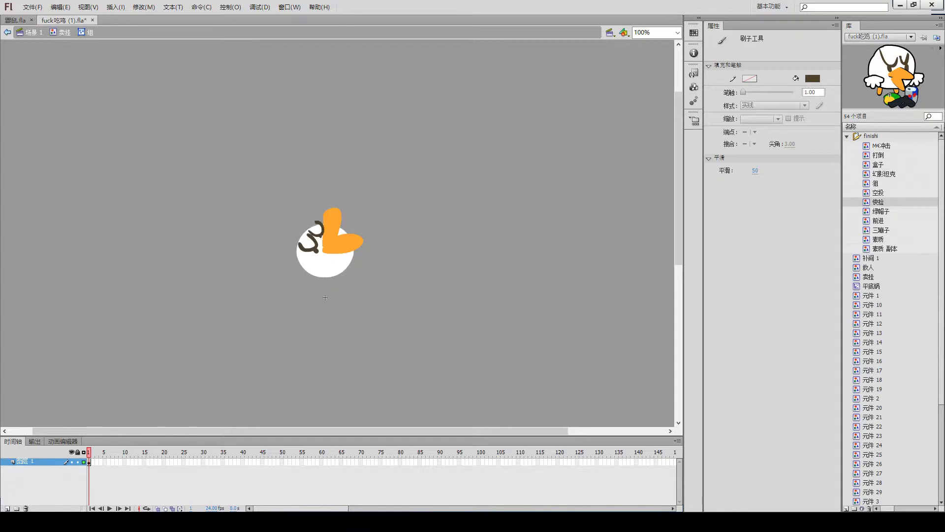
key("v")
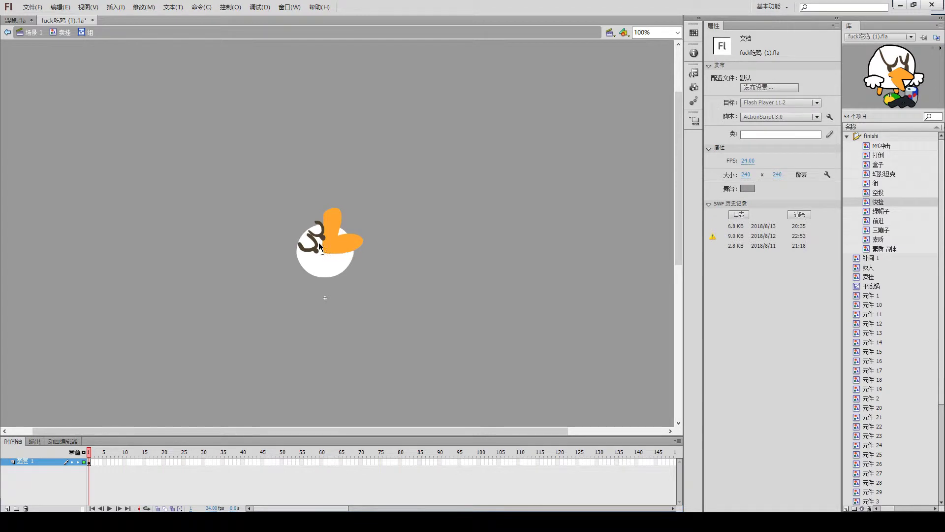
double_click(360, 206)
Step: Try moving the eyes group and the beak group separately away from the white circle
left_click_drag(321, 243, 329, 197)
key("ctrl+z")
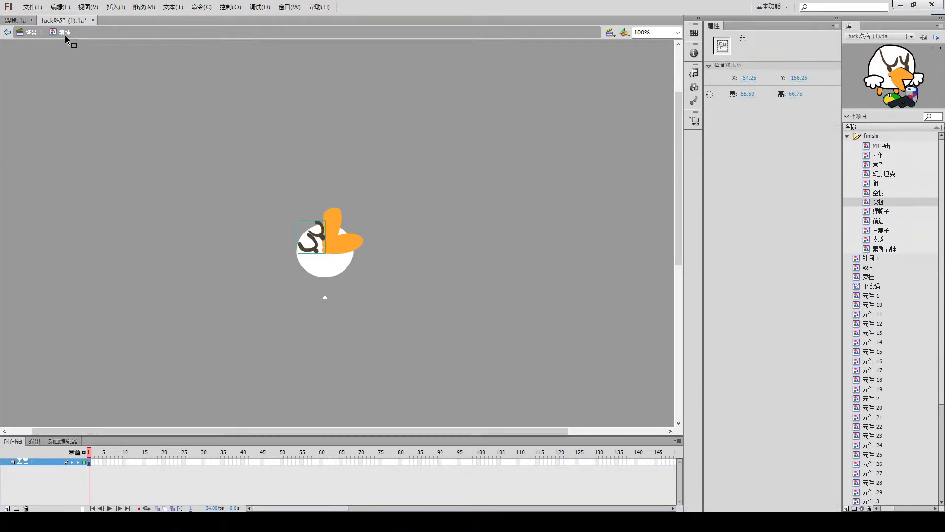
key("ctrl+z")
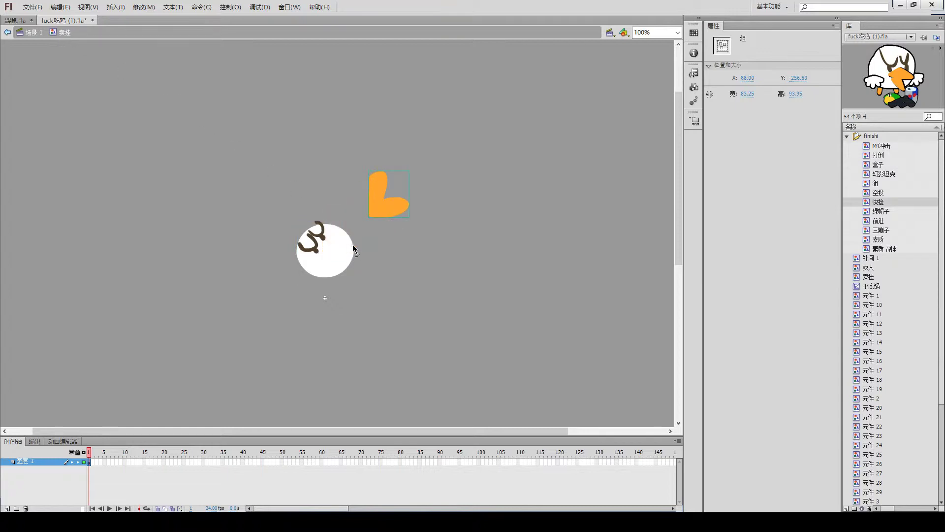
key("ctrl+y")
left_click_drag(318, 229, 288, 175)
left_click_drag(334, 243, 282, 311)
key("ctrl+z")
key("ctrl+z")
key("ctrl+z")
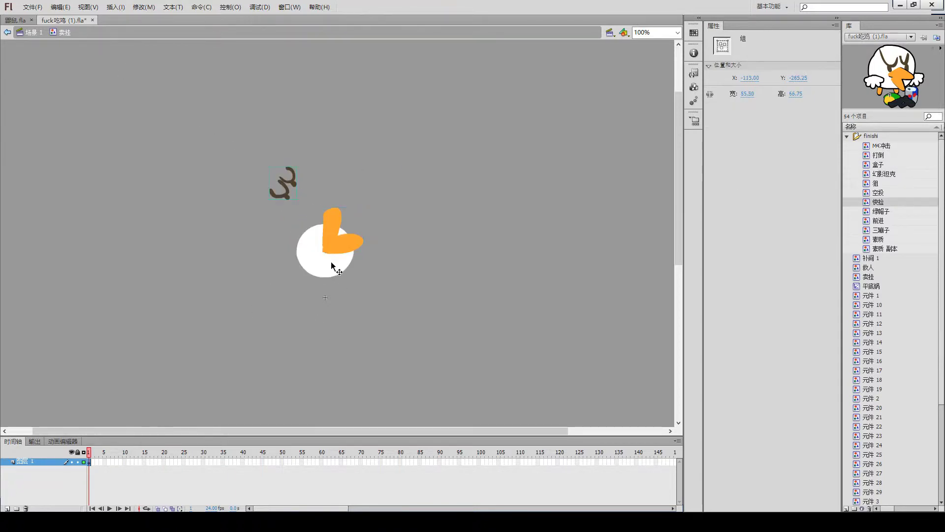
key("ctrl+z")
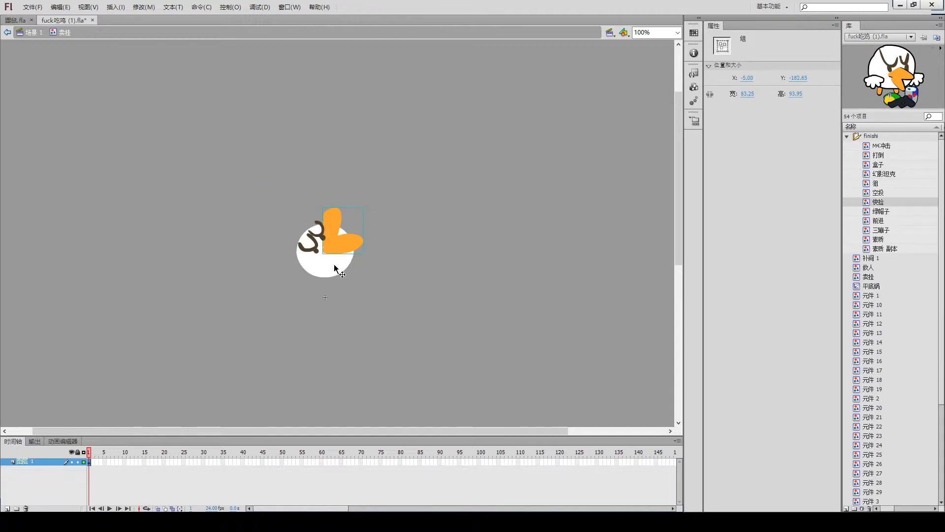
Step: Move the beak group onto a new layer above 图层 1, keeping its position on the stage
left_click(320, 237)
left_click(323, 219)
key("Delete")
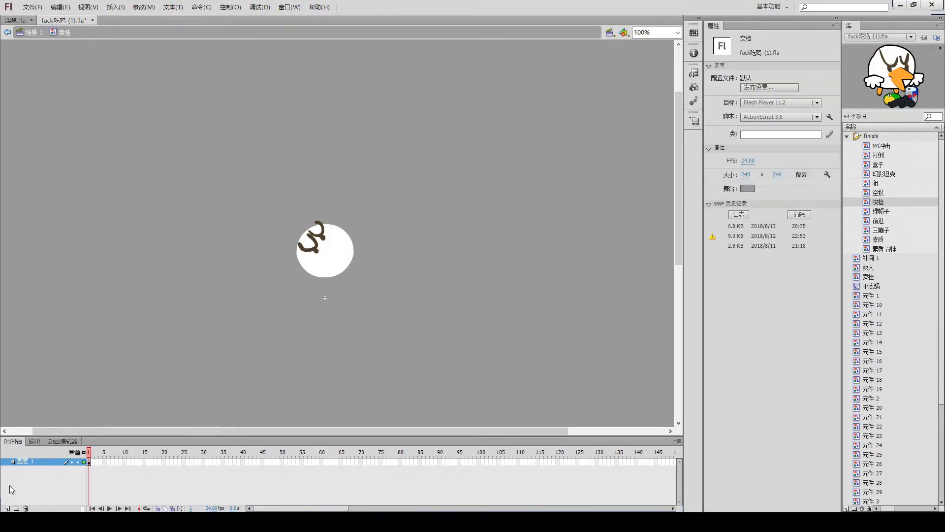
left_click(6, 508)
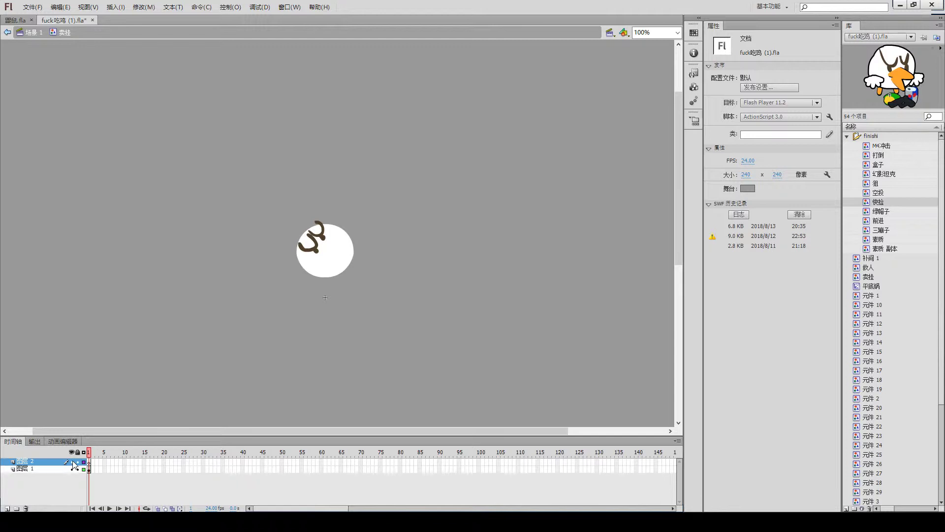
key("ctrl+shift+v")
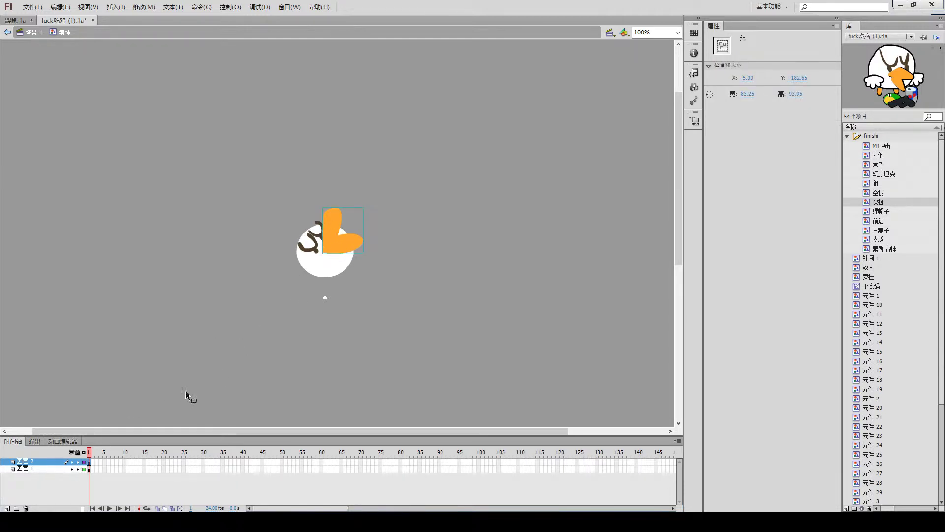
left_click(287, 291)
Step: Examine which drawn parts belong to 图层 2 and 图层 1 by selecting their first frames and their objects
left_click_drag(340, 245, 362, 199)
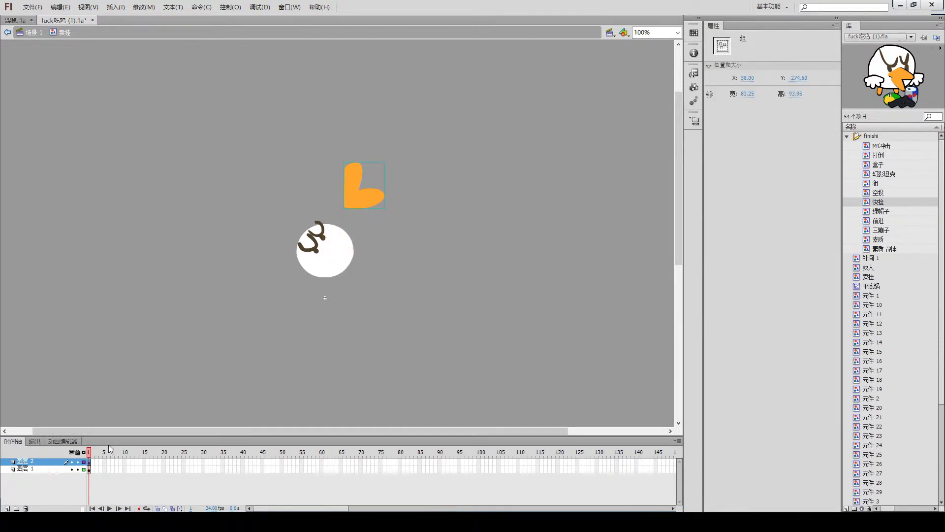
key("ctrl+z")
left_click(90, 462)
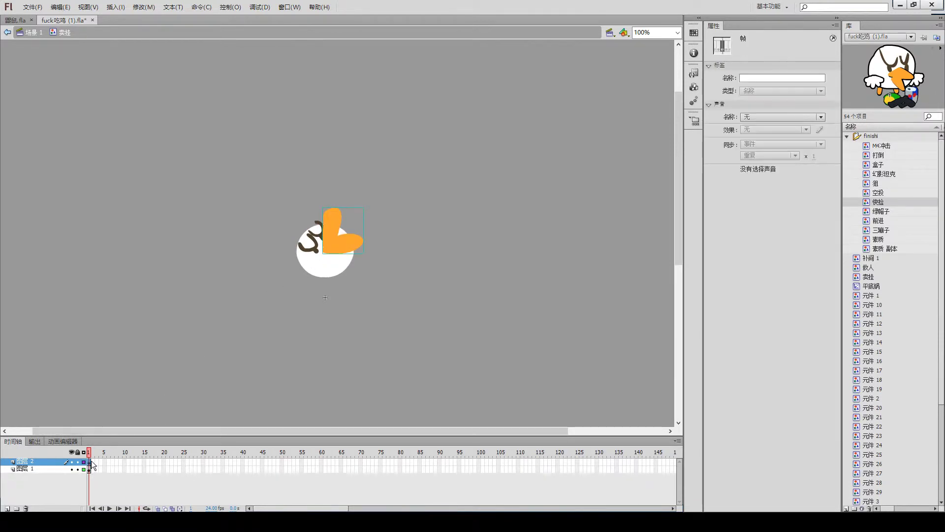
left_click(90, 469)
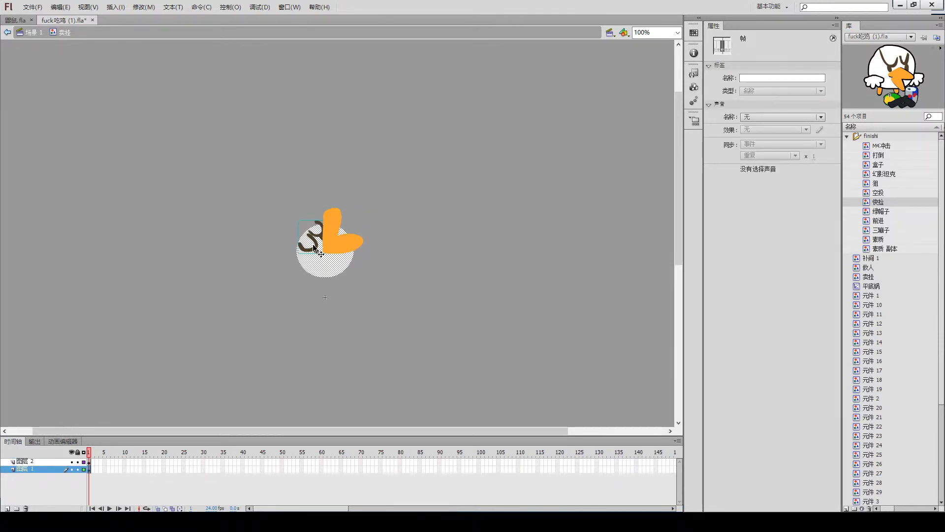
left_click_drag(335, 247, 335, 248)
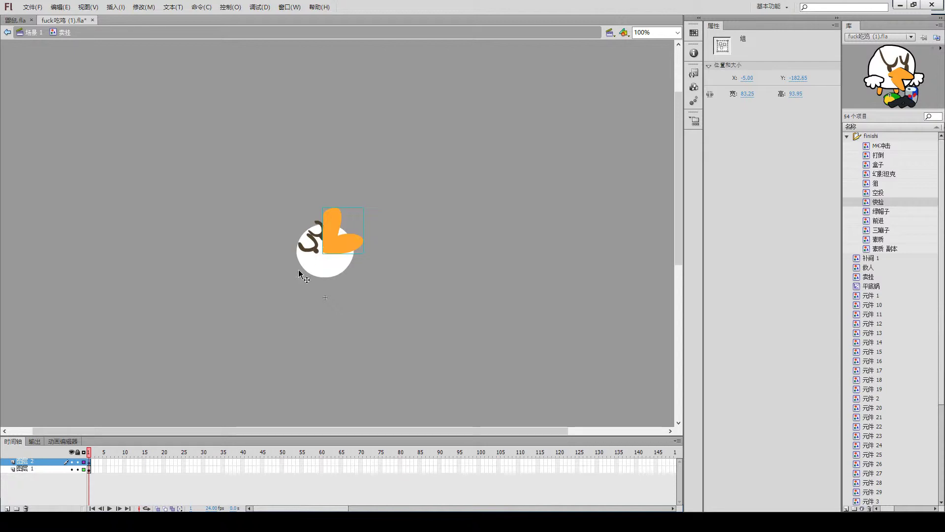
left_click_drag(118, 461, 141, 470)
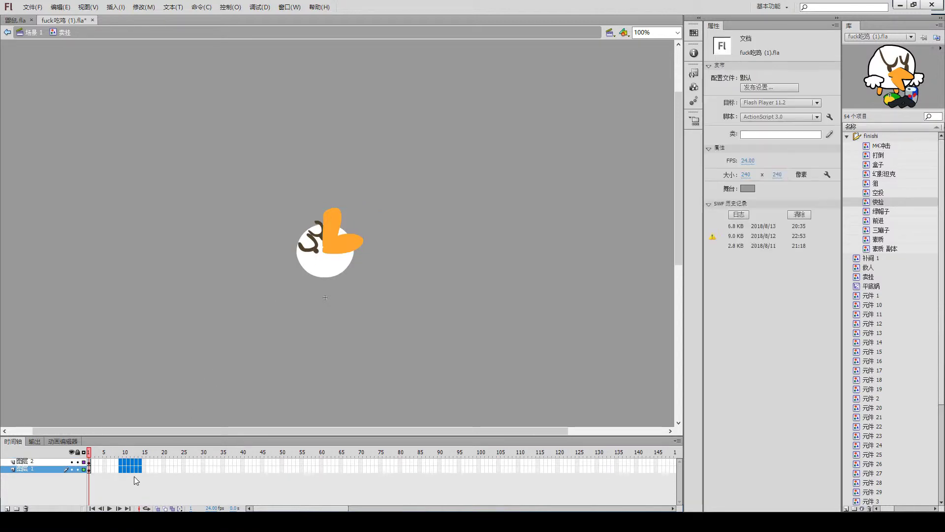
left_click(125, 419)
left_click(312, 249)
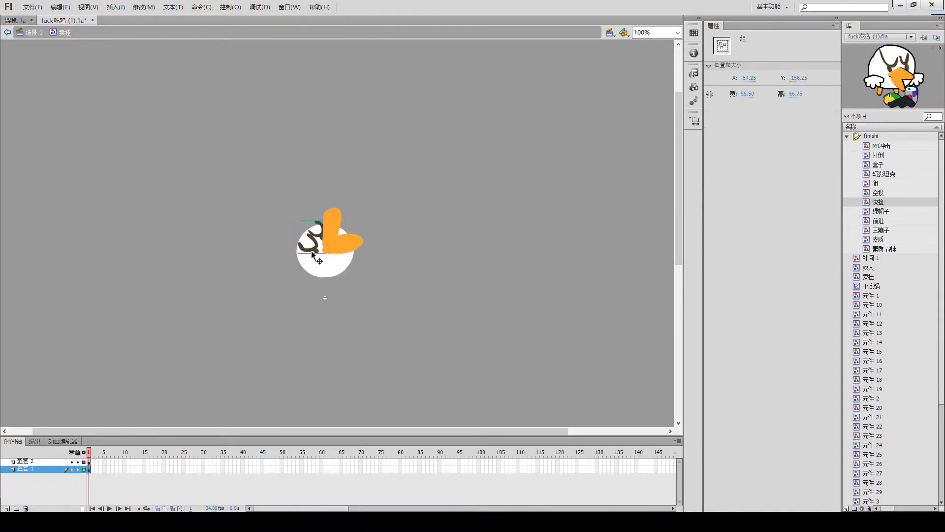
left_click_drag(279, 312, 293, 340)
left_click(320, 251)
Step: Extend 图层 1 with frames up to frame 10
left_click(144, 469)
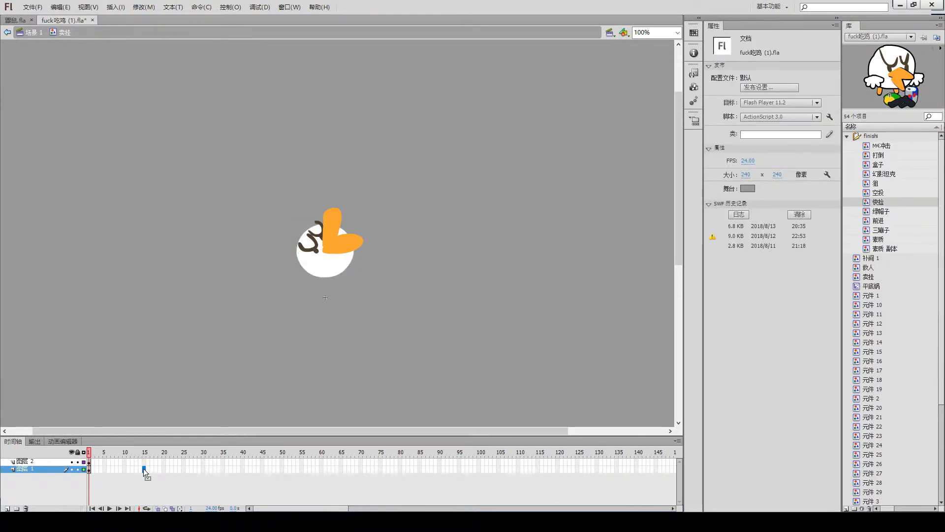
left_click(125, 469)
left_click(89, 470)
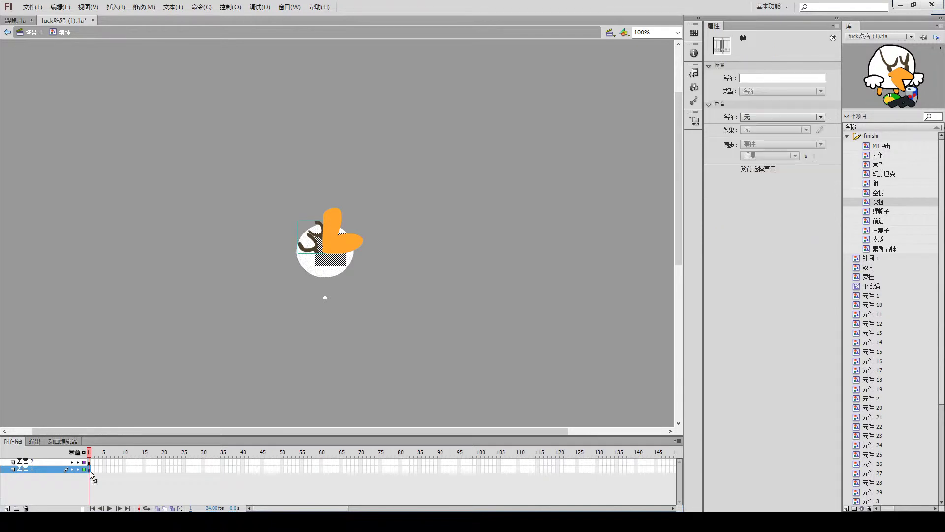
left_click(122, 469)
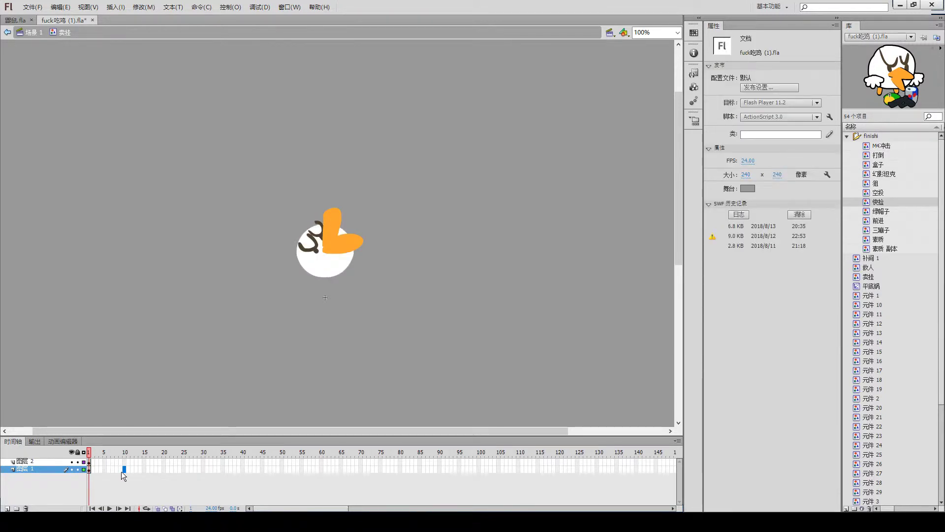
left_click(122, 470)
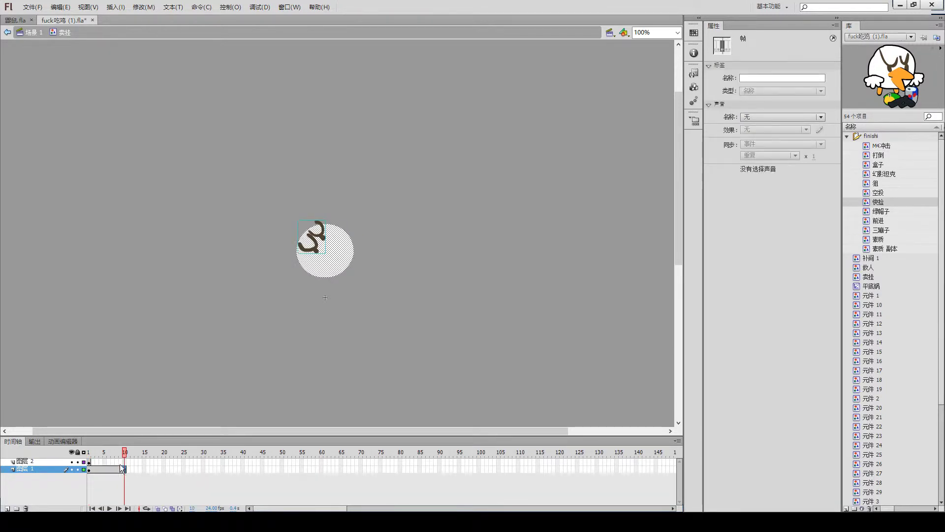
Step: Scrub the playhead between frames 1 and 10 to review how long each layer's artwork is displayed
left_click_drag(123, 452, 88, 453)
left_click(123, 470)
left_click(93, 469)
left_click(124, 470)
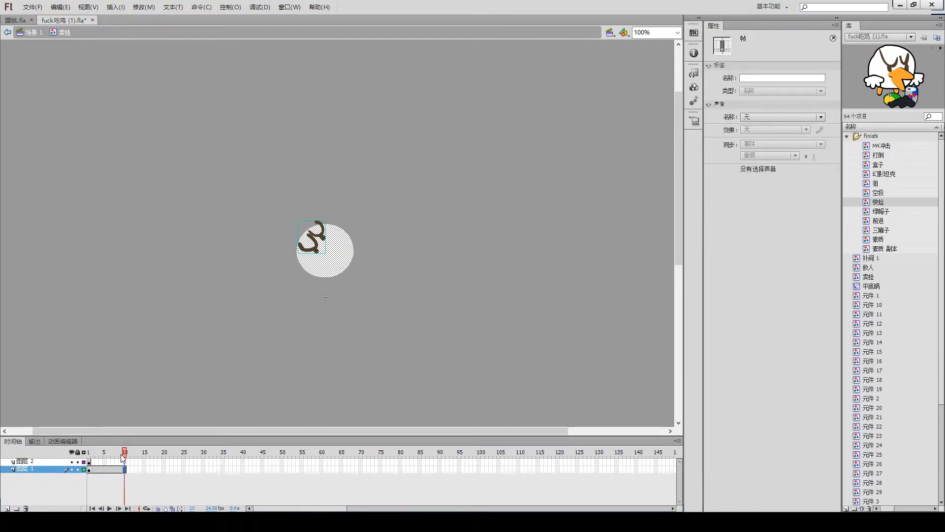
key("Return")
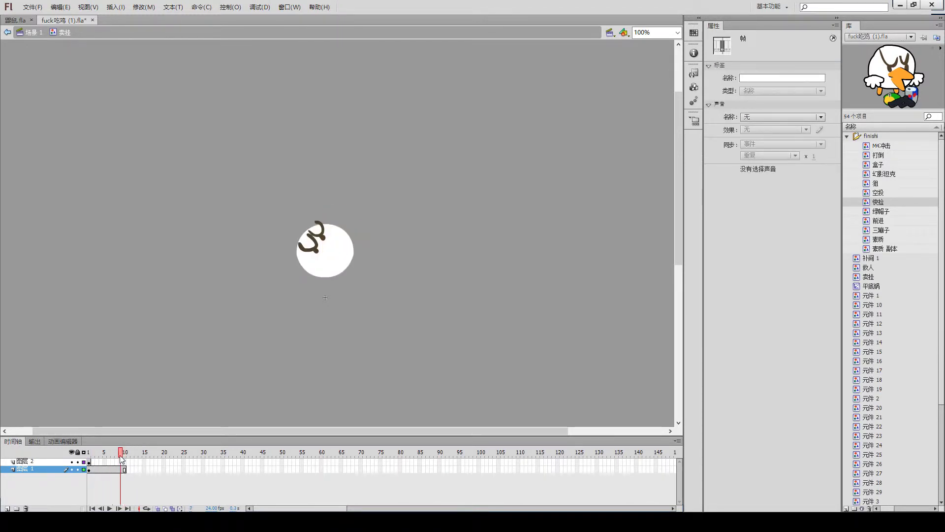
mouse_move(120, 456)
left_mouse_down()
mouse_move(89, 459)
mouse_move(136, 466)
left_mouse_up()
Step: Insert a blank keyframe at frame 5 of 图层 2, so the open beak is held through frame 4
left_click(124, 463)
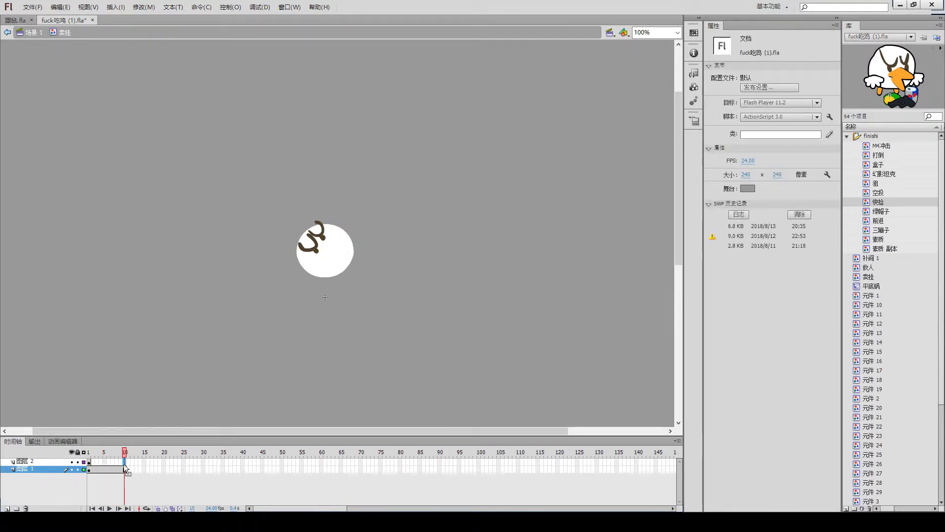
left_click(89, 462)
left_click(105, 462)
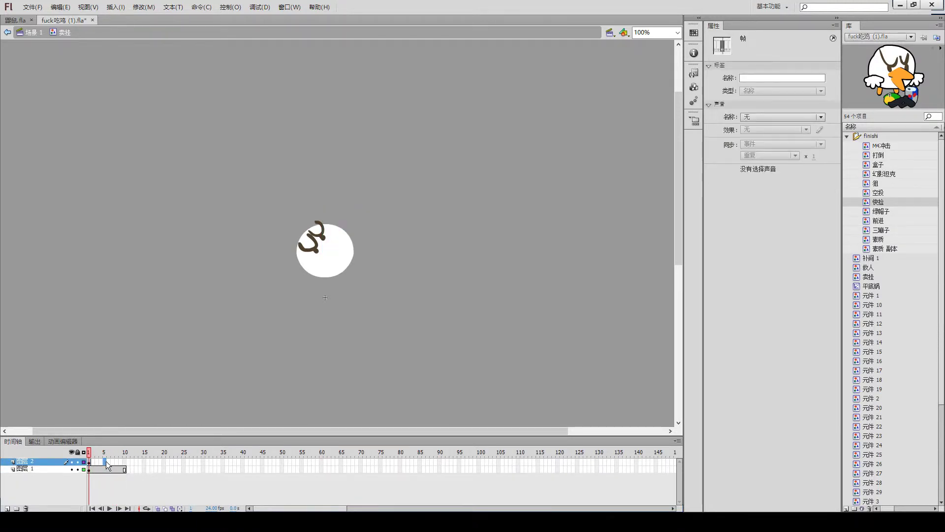
left_click_drag(105, 454, 71, 463)
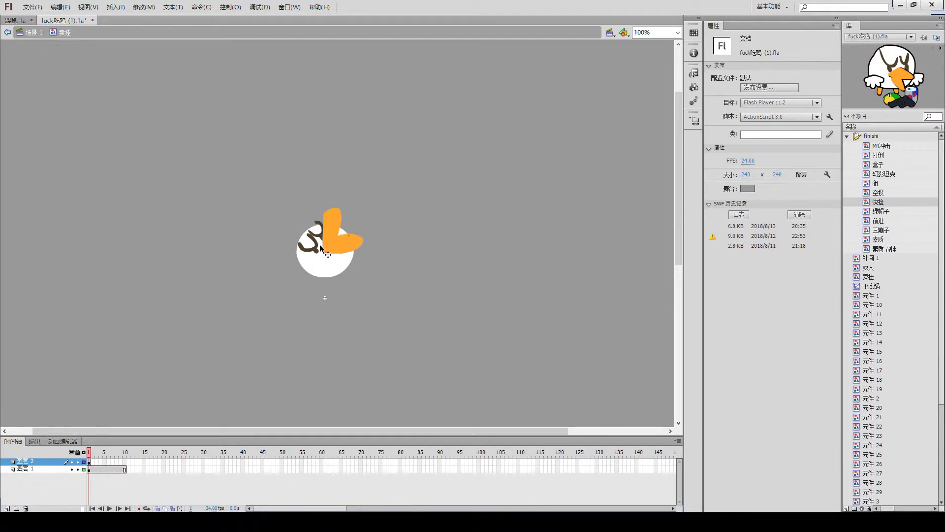
left_click(109, 461)
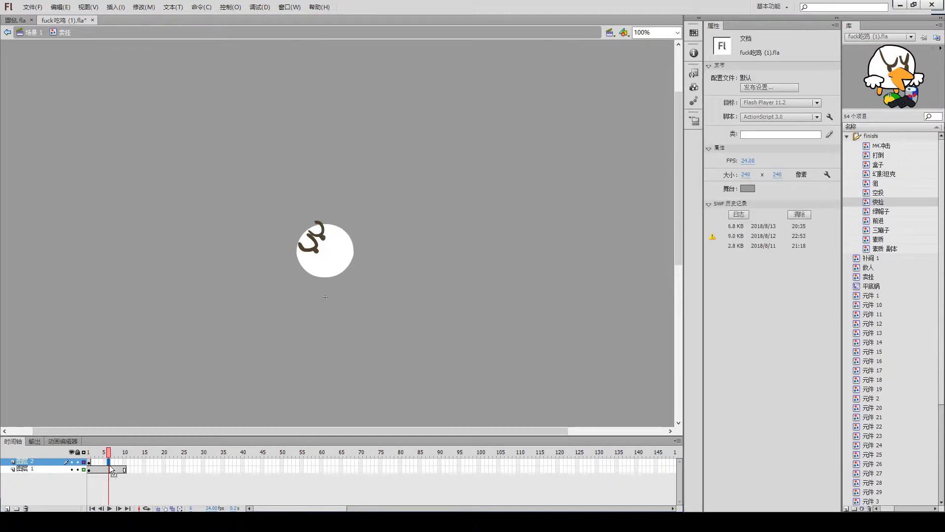
key("comma")
key("F7")
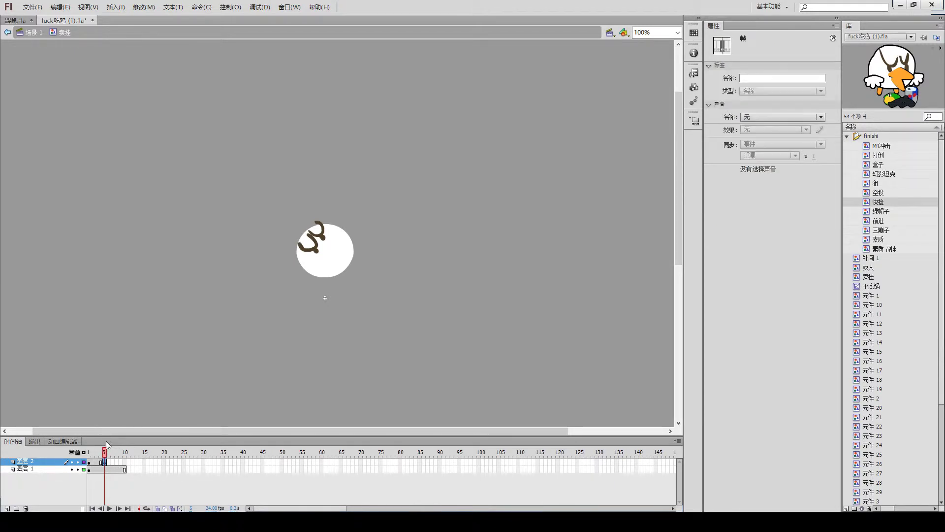
left_click(105, 455)
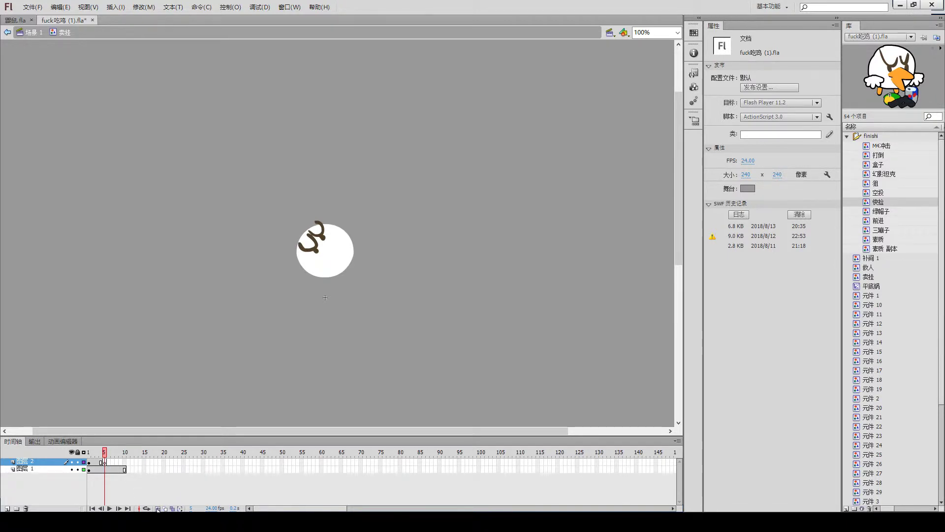
Step: Turn on onion skinning and brush a closed orange beak on frame 5 of 图层 2, using the open beak as a guide
left_click(158, 508)
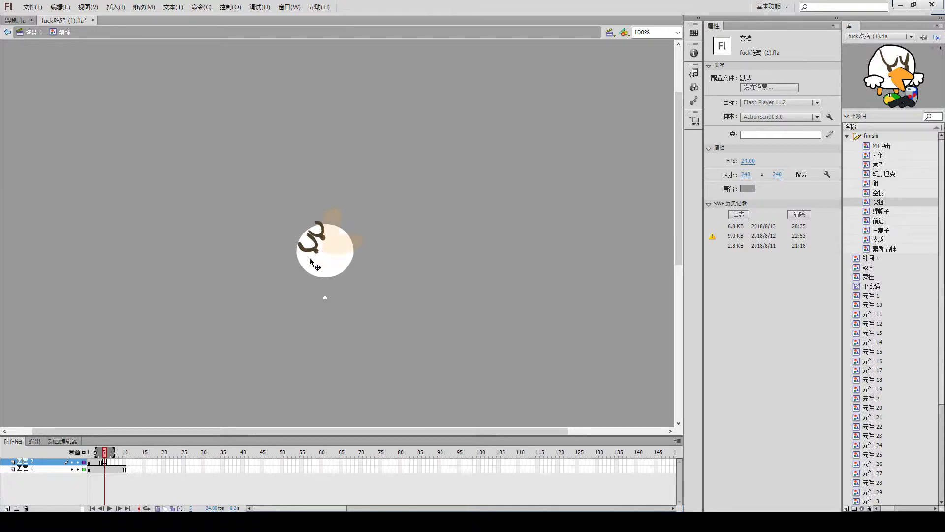
key("comma")
key("period")
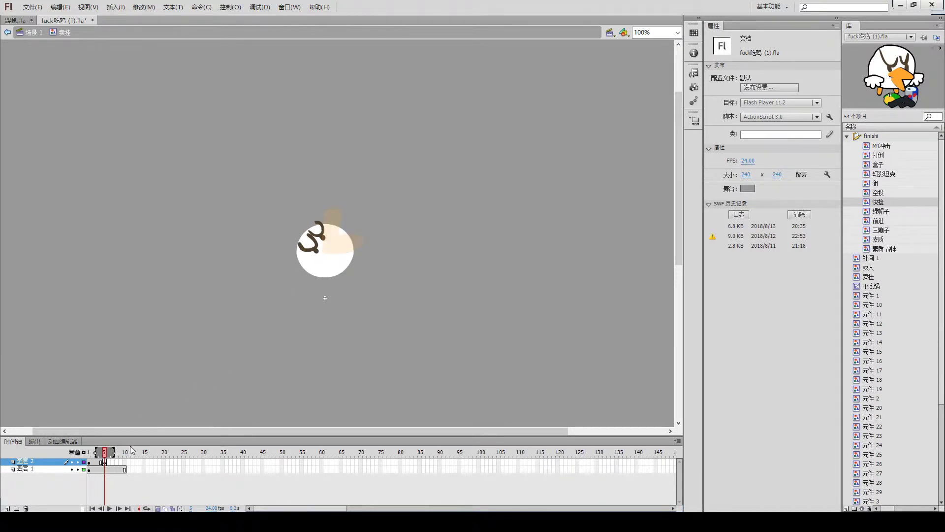
key("comma")
key("b")
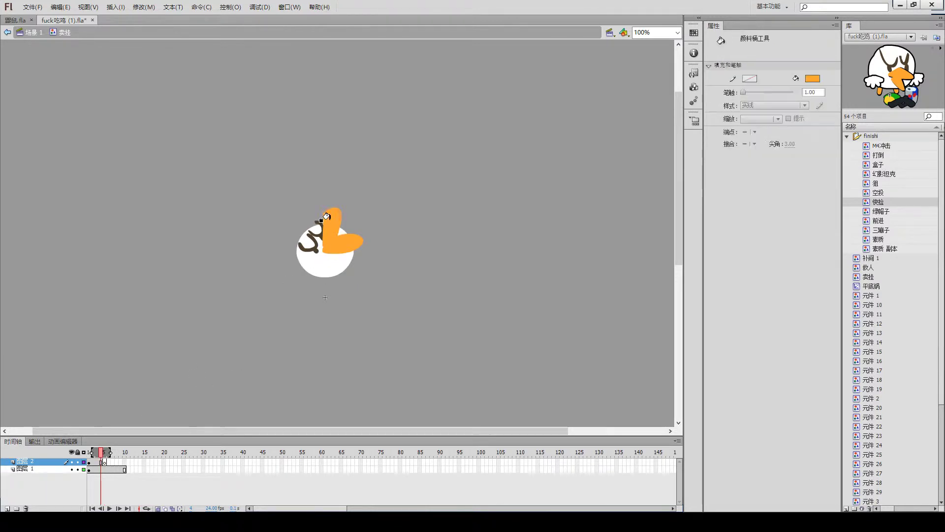
key("period")
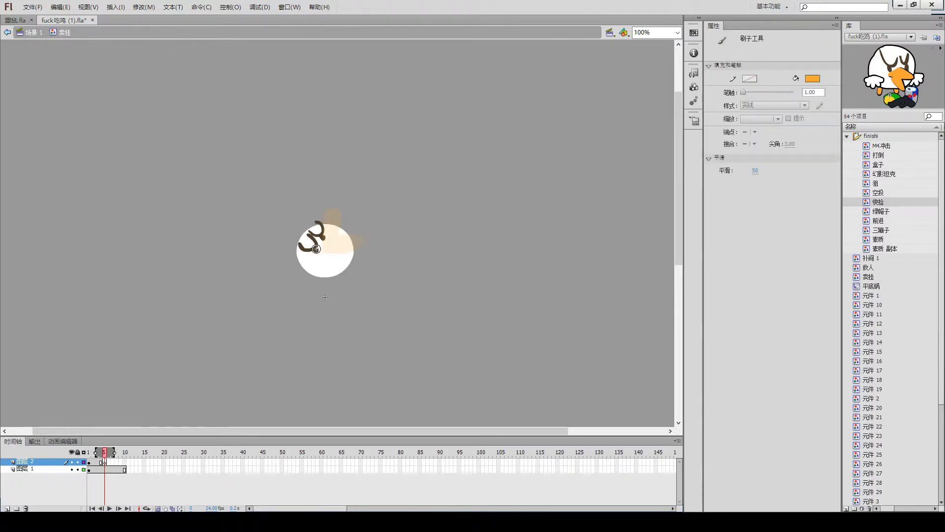
mouse_move(327, 243)
left_mouse_down()
mouse_move(347, 243)
mouse_move(340, 218)
left_mouse_up()
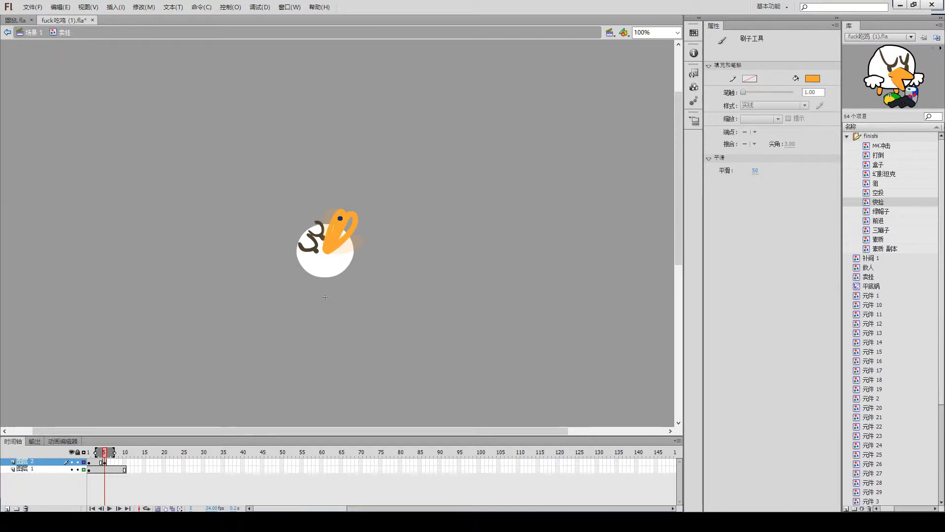
Step: Switch between frames 1 and 5 of 图层 2 to compare the open and closed beak drawings
left_click(102, 454)
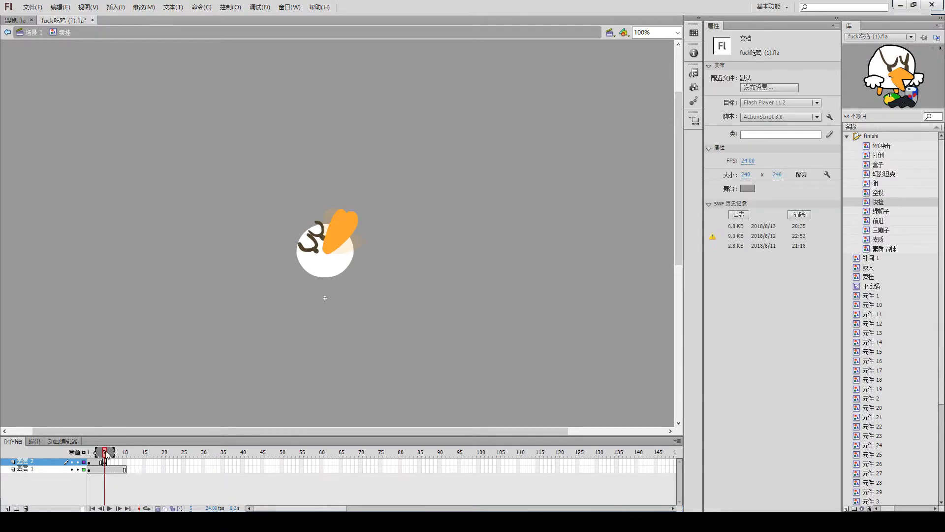
left_click(104, 459)
left_click_drag(105, 461, 96, 467)
left_click(100, 462)
left_click(90, 464)
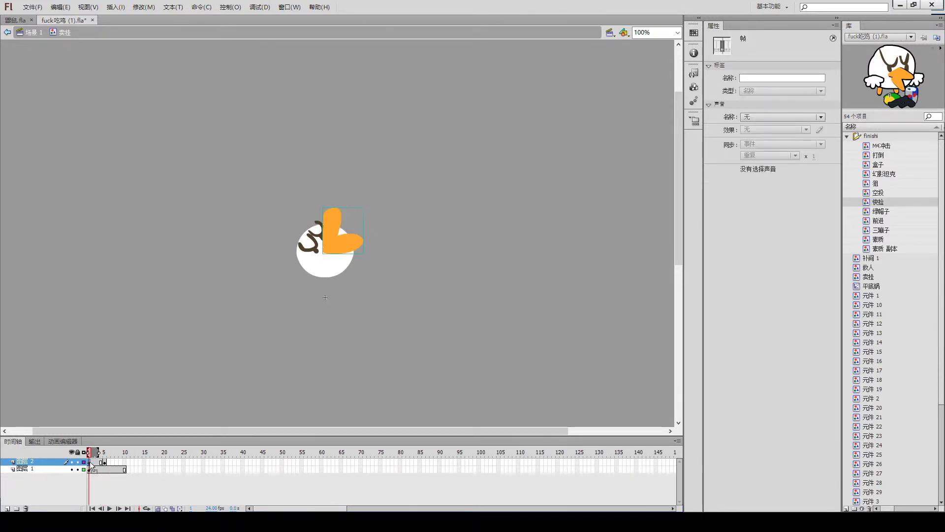
left_click(101, 463)
left_click(91, 464)
left_click(100, 462)
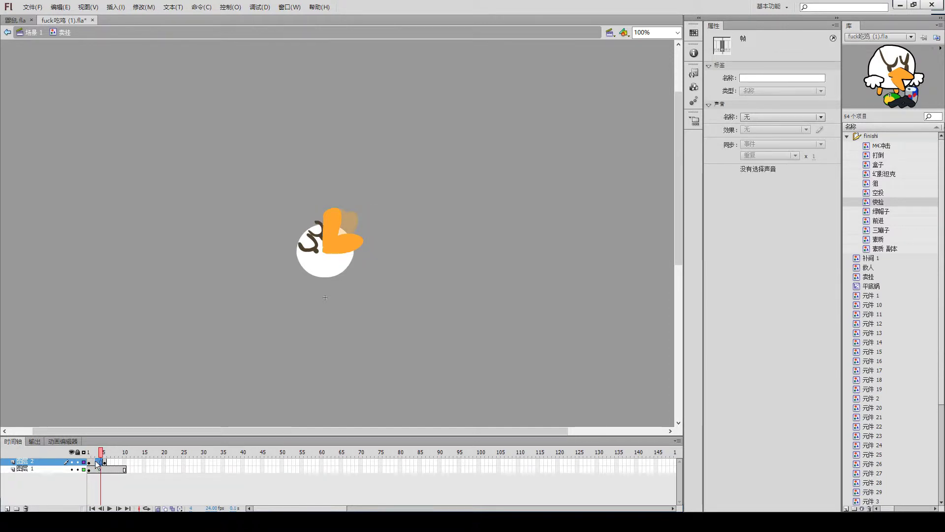
left_click(91, 464)
Step: Extend 图层 2 with frames up to frame 10 and move its closed-beak keyframe to frame 6
left_click(119, 463)
left_click_drag(122, 468, 122, 468)
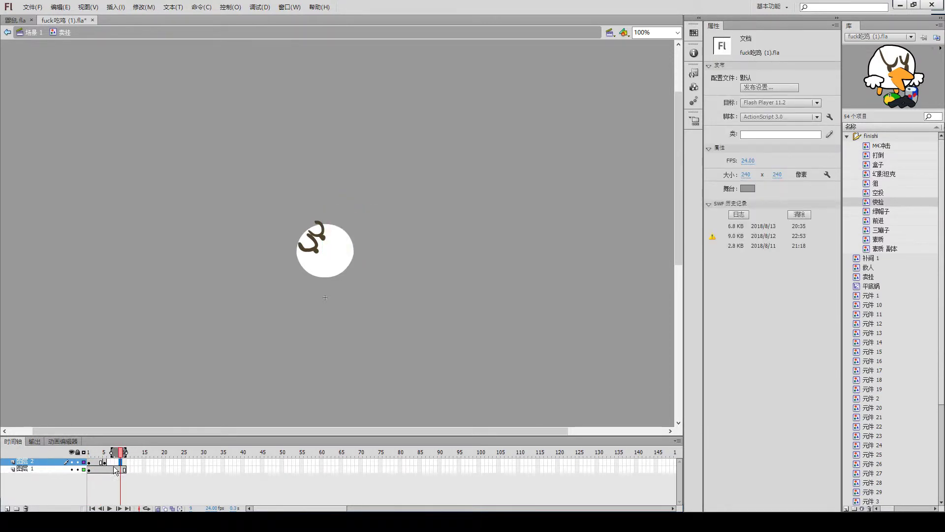
left_click(123, 463)
key("F5")
left_click(105, 463)
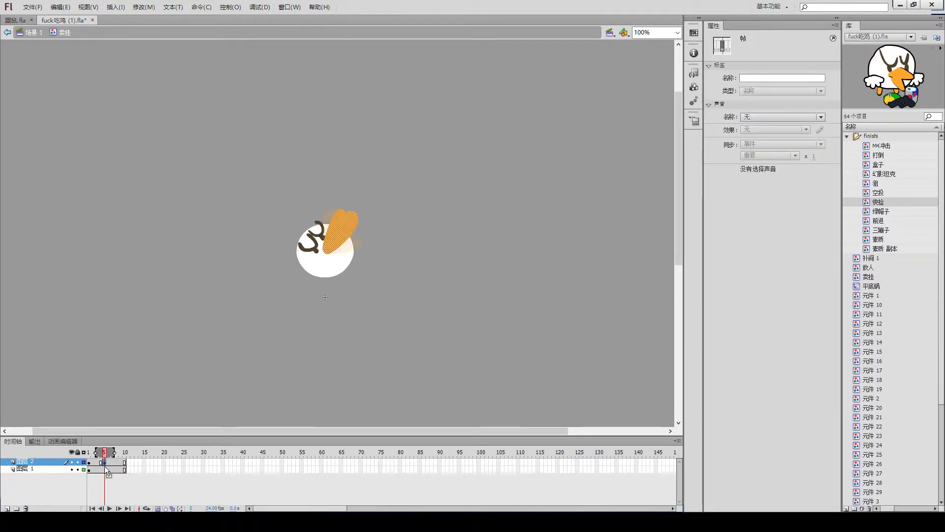
left_click_drag(107, 463, 109, 469)
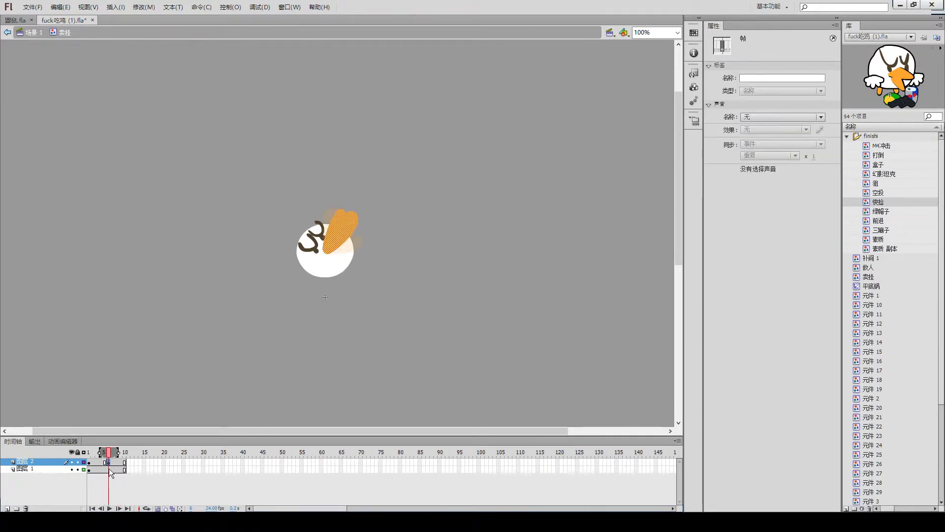
Step: Play the timeline back several times to review the timing of the beak opening and closing
key("Return")
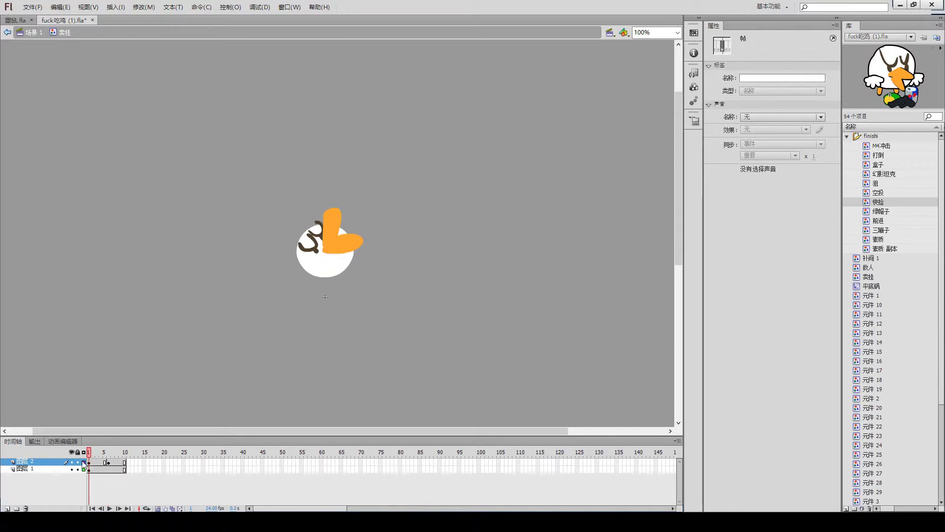
left_click(105, 463)
left_click(93, 463)
mouse_move(93, 465)
left_mouse_down()
mouse_move(113, 470)
mouse_move(92, 460)
left_mouse_up()
left_click(228, 8)
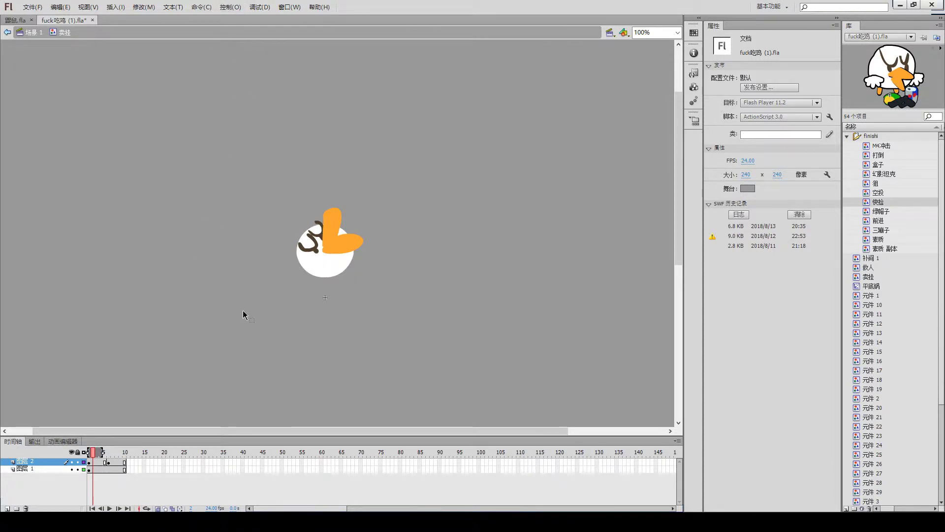
key("Return")
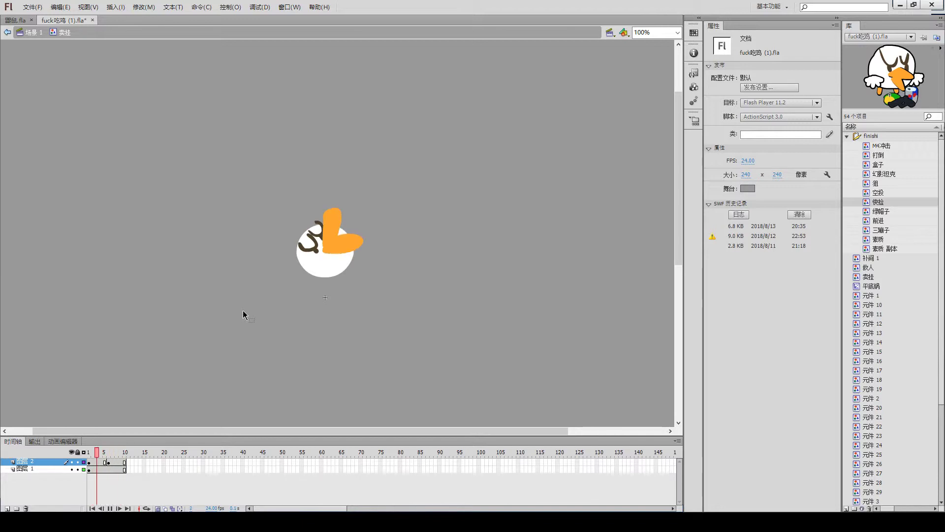
key("Return")
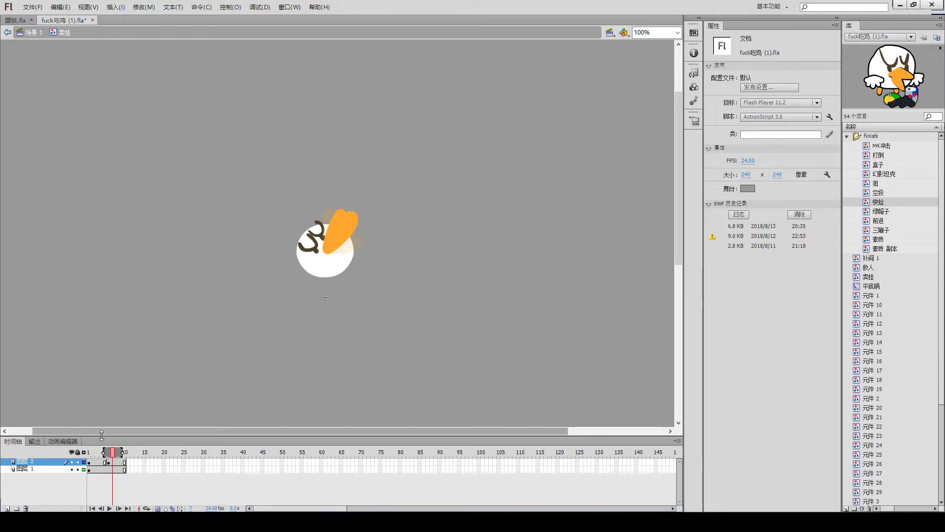
key("Return")
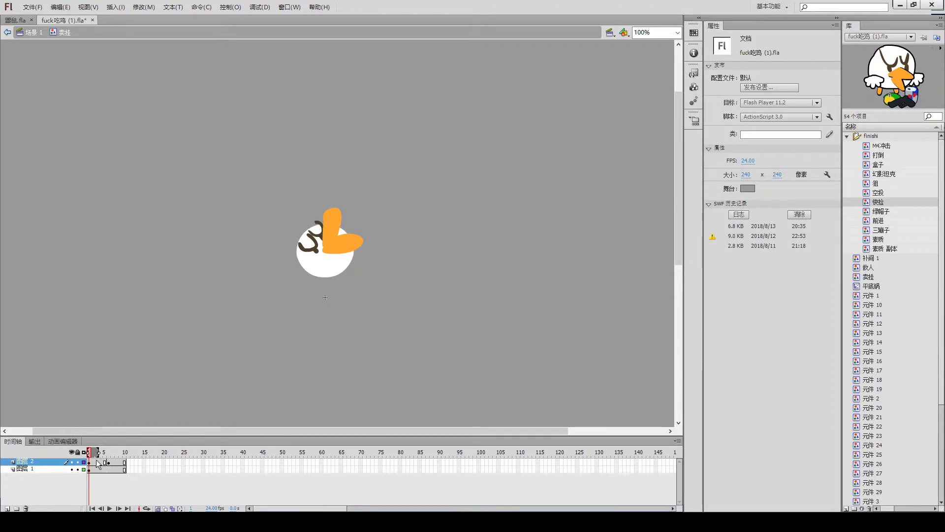
Step: Remove frames until both layers last six frames and the closed beak starts at frame 4, playing back to check the speed
left_click_drag(91, 455, 113, 462)
key("shift+F5")
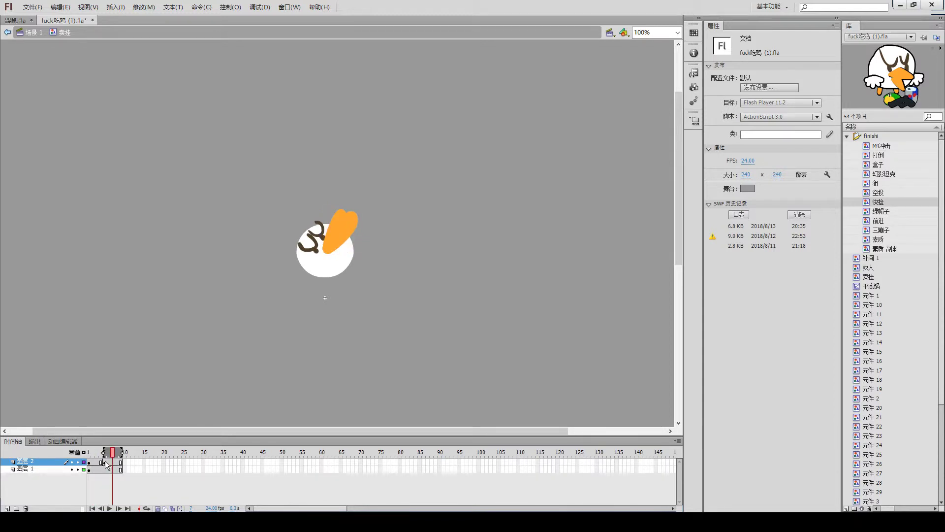
key("Return")
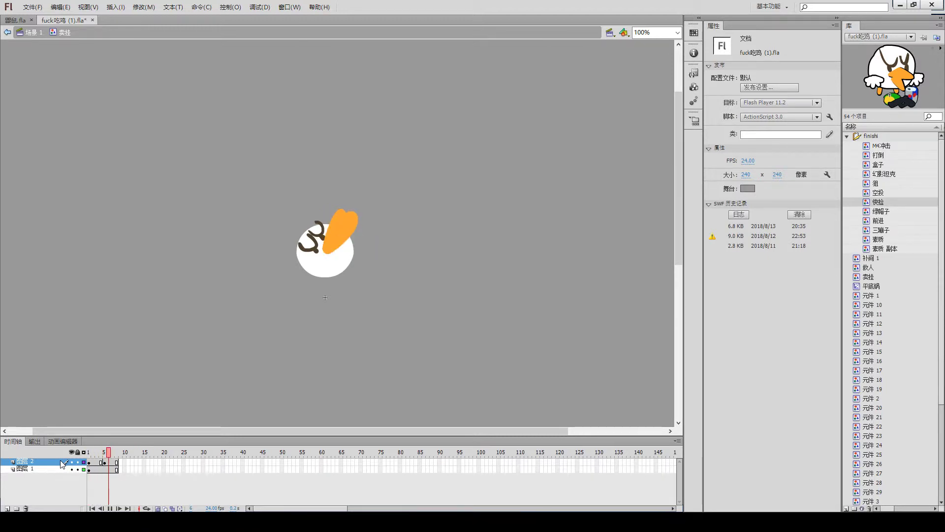
key("Return")
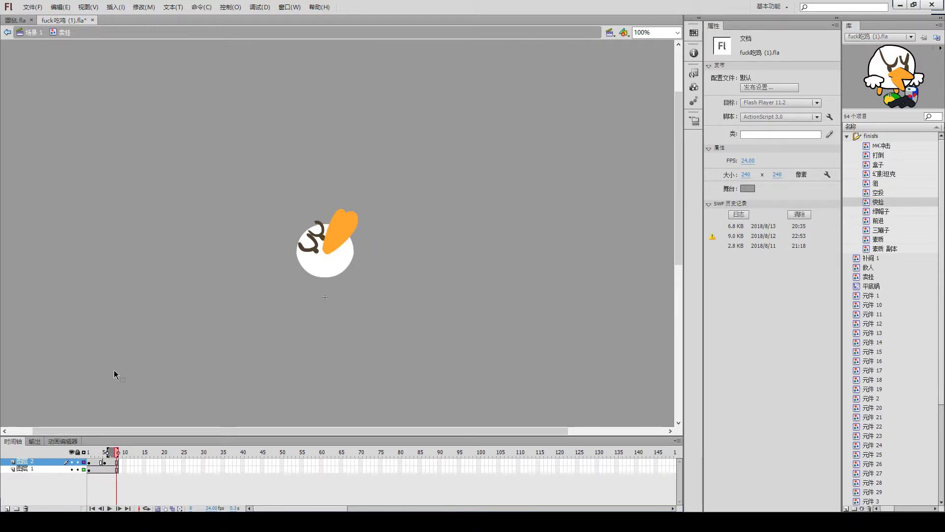
key("shift+F5")
left_click(89, 451)
key("shift+F5")
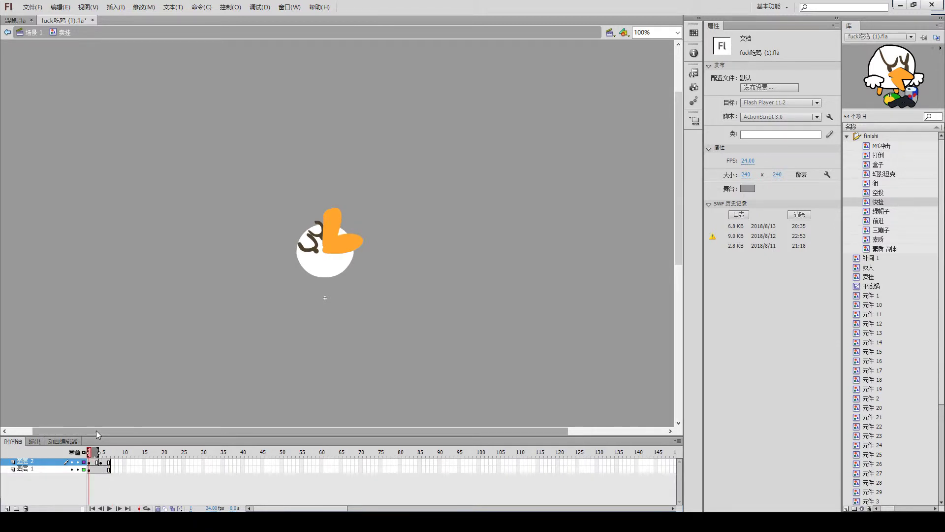
key("Return")
key("Return")
key("alt+shift+o")
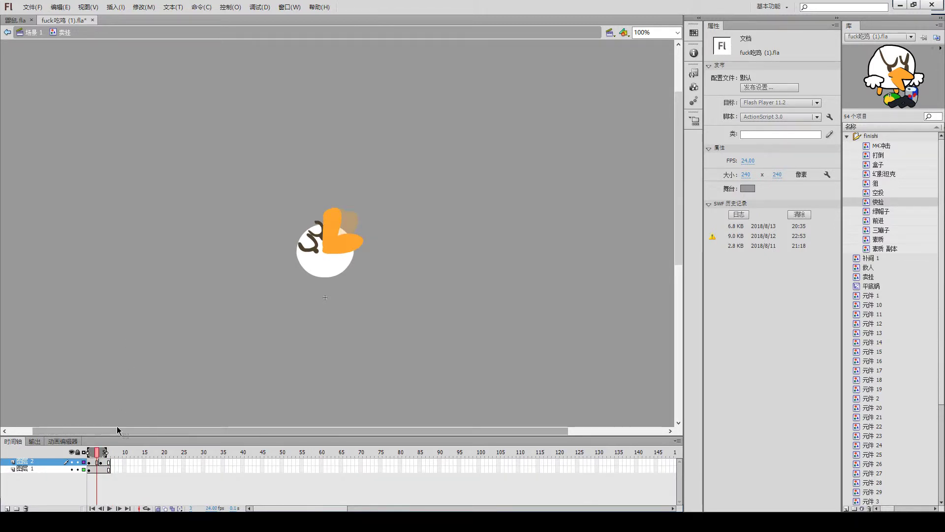
left_click(89, 469)
left_click(192, 304)
key("i")
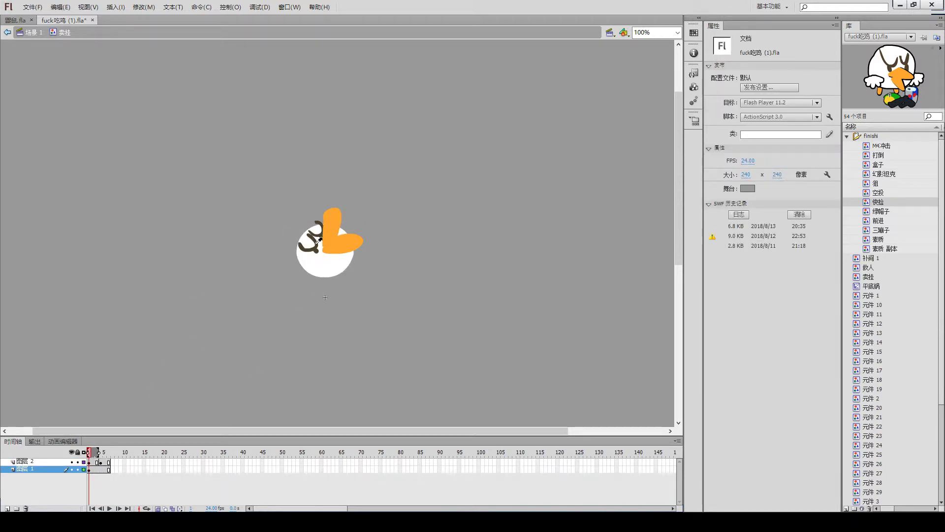
key("v")
key("ctrl+a")
left_click(234, 336)
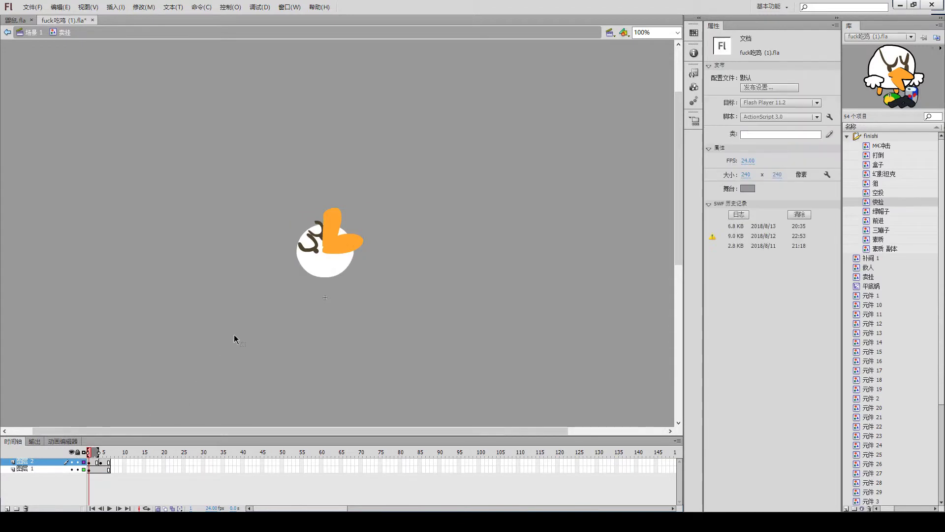
left_click_drag(214, 351, 416, 158)
left_click_drag(256, 310, 281, 340)
Step: Group the white body shape on 图层 1 and send it behind the eyes
left_click(92, 469)
left_click(324, 273)
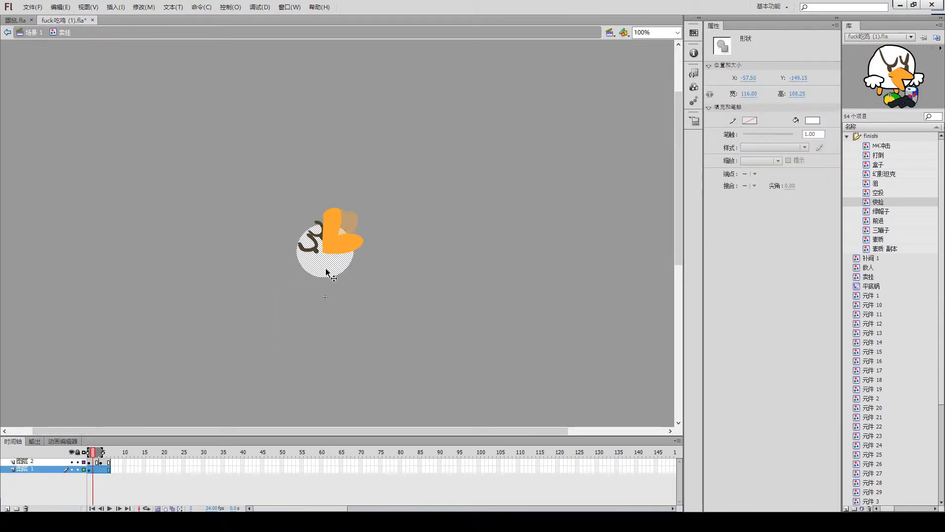
key("ctrl+g")
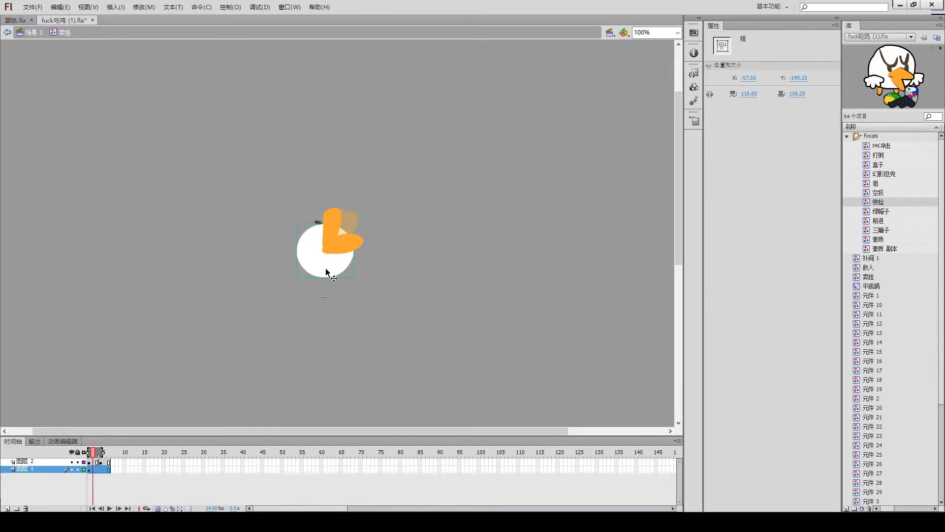
key("ctrl+Down")
key("ctrl+Up")
key("ctrl+Down")
key("ctrl+Up")
key("ctrl+Down")
left_click(285, 271)
left_click(314, 252)
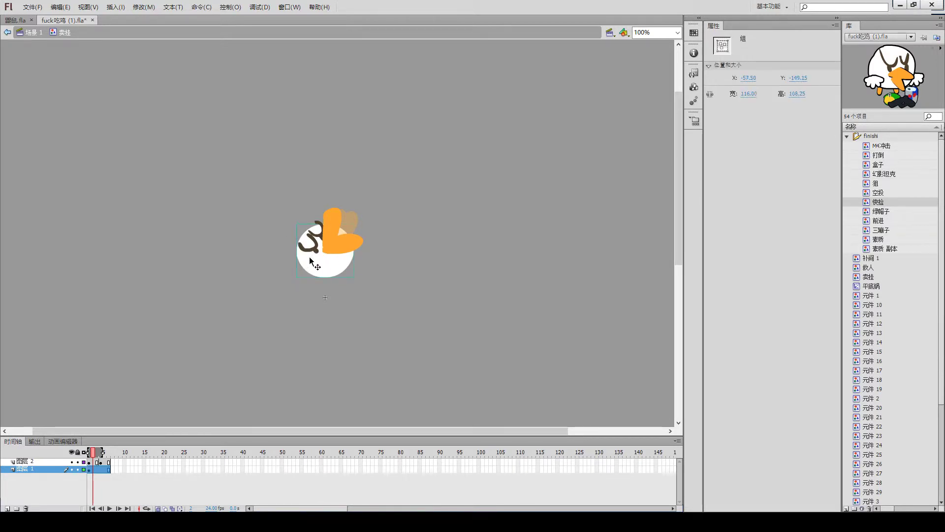
left_click(323, 305)
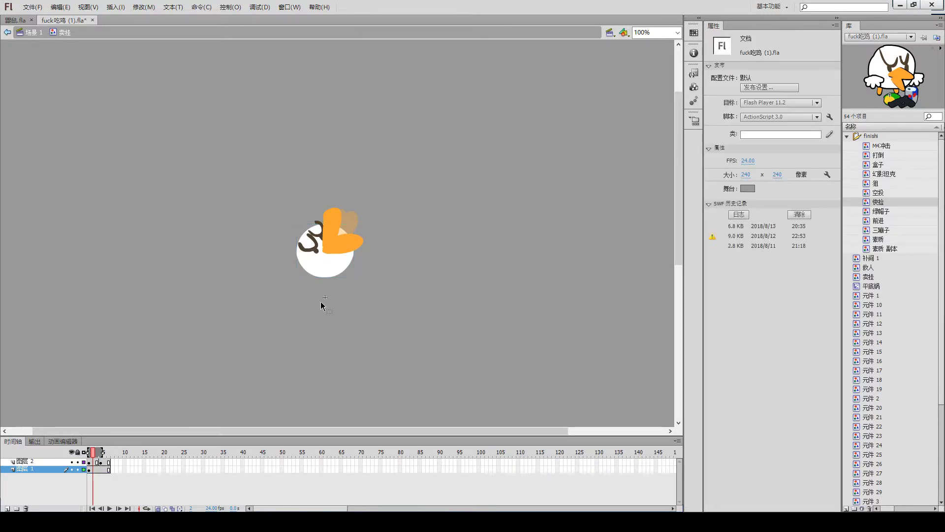
Step: Brush two short orange legs beneath the white body on 图层 1
key("b")
mouse_move(319, 278)
left_mouse_down()
mouse_move(319, 292)
mouse_move(333, 294)
mouse_move(322, 285)
mouse_move(332, 285)
left_mouse_up()
key("ctrl+z")
key("ctrl+z")
key("ctrl+z")
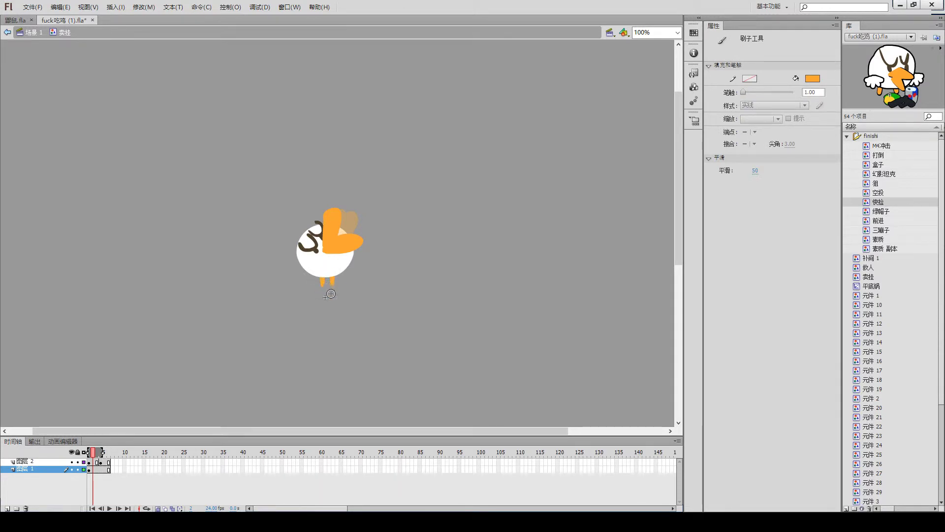
key("v")
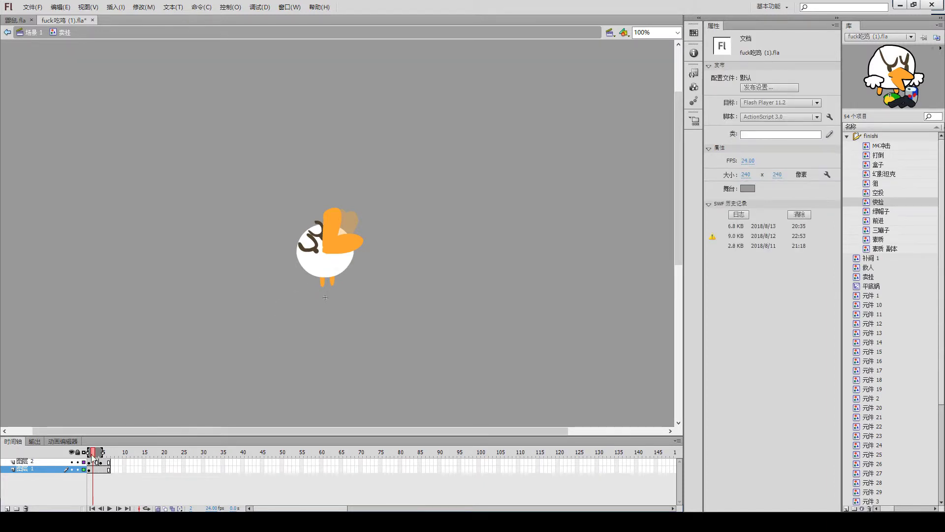
Step: Play back the duck's beak loop to review its timing with the body and legs in place
left_click(108, 454)
key("Return")
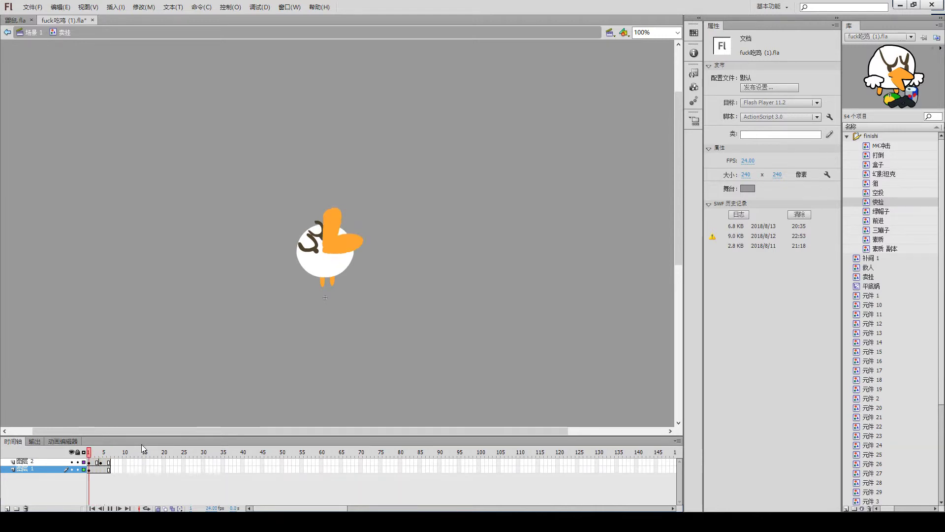
key("Return")
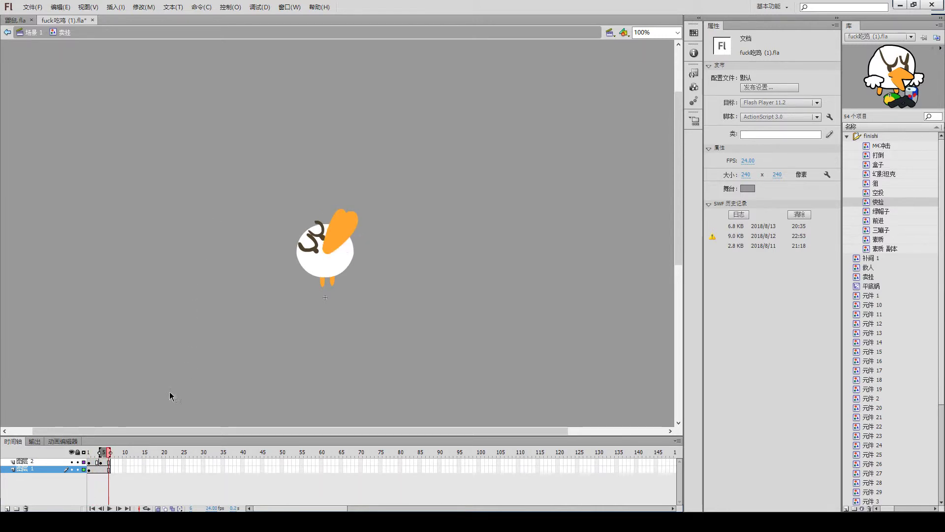
left_click_drag(106, 454, 84, 465)
key("Return")
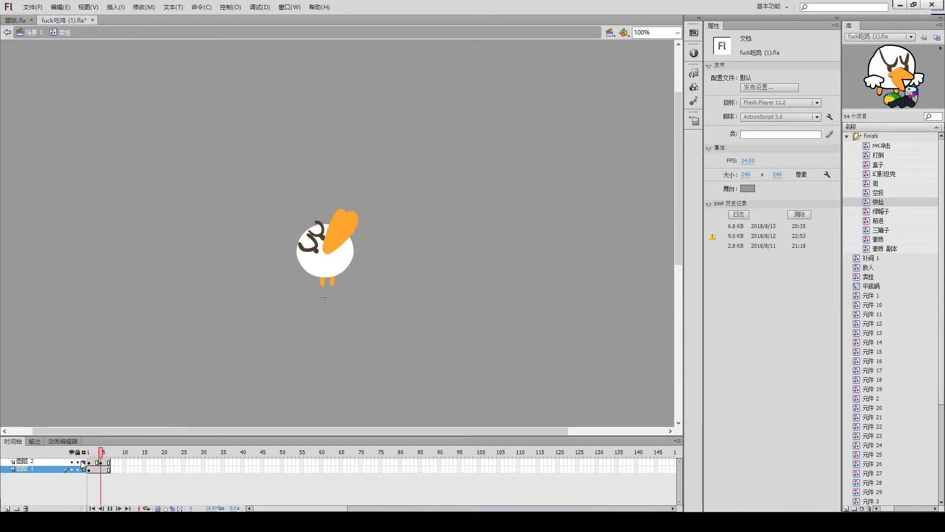
key("Return")
Step: Add a new empty layer above 图层 2 in the 卖挂 symbol
left_click(30, 461)
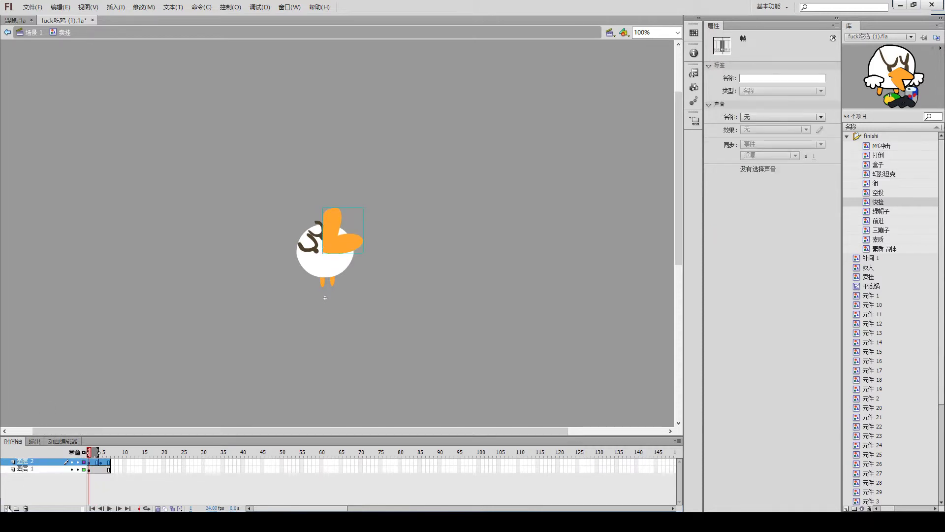
left_click(7, 508)
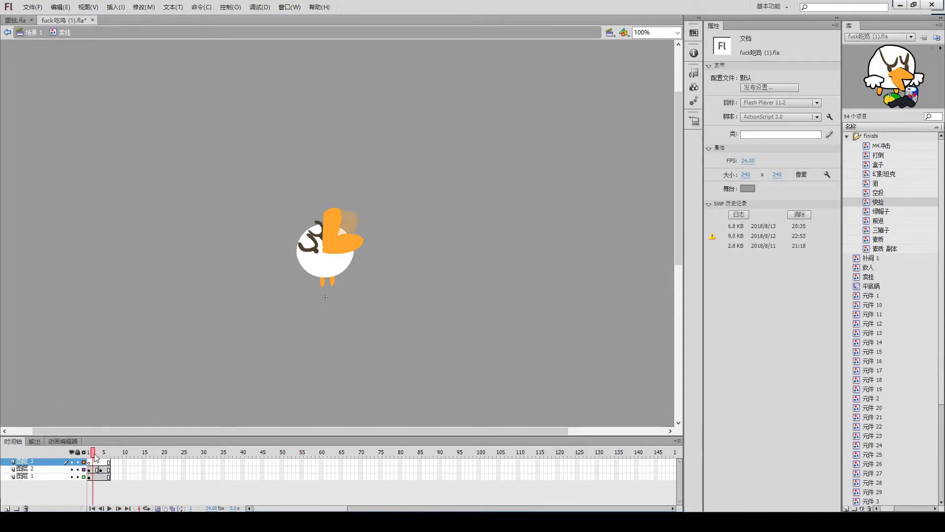
key("b")
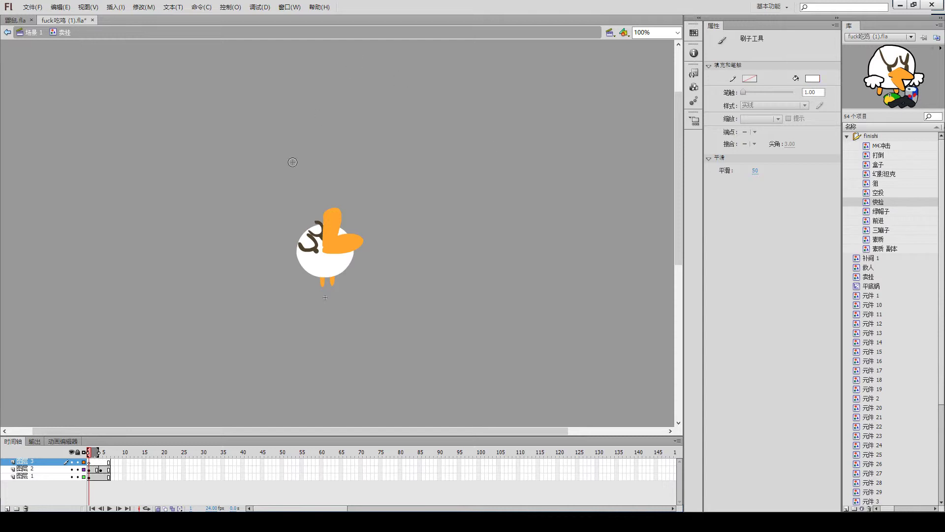
mouse_move(303, 152)
left_mouse_down()
mouse_move(286, 194)
mouse_move(324, 204)
left_mouse_up()
key("ctrl+z")
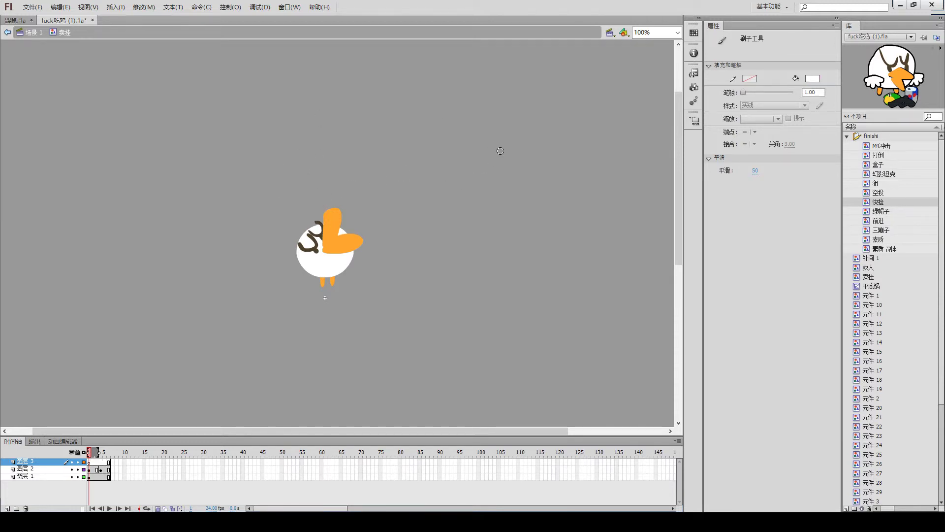
mouse_move(278, 148)
left_mouse_down()
mouse_move(277, 183)
mouse_move(319, 191)
left_mouse_up()
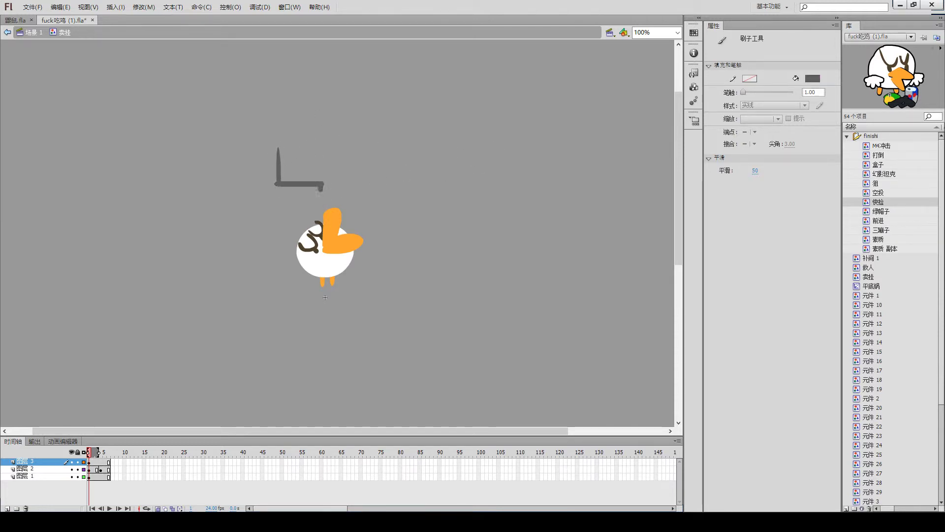
key("ctrl+z")
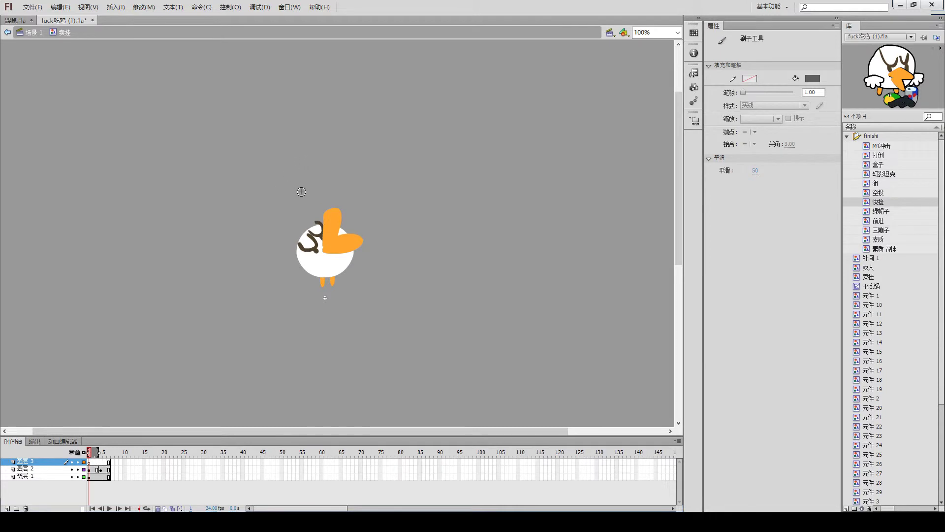
key("v")
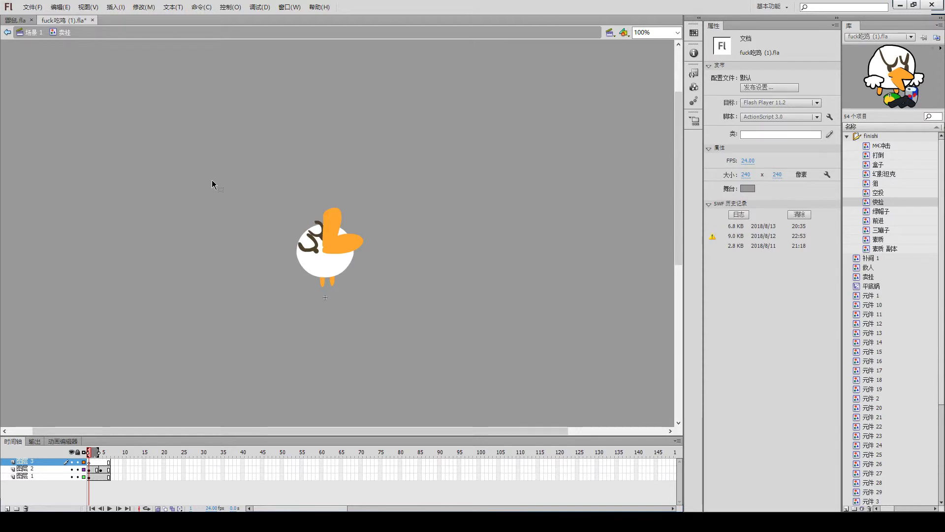
Step: Return to 场景 1 and move the 平底锅 instance off the stage, leaving the stage area empty
left_click(48, 38)
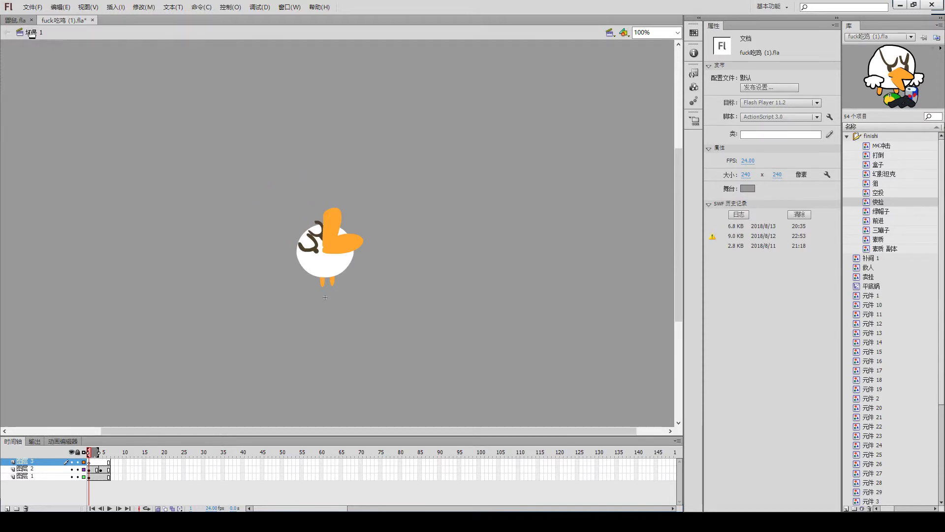
left_click_drag(177, 123, 416, 316)
left_click(353, 158)
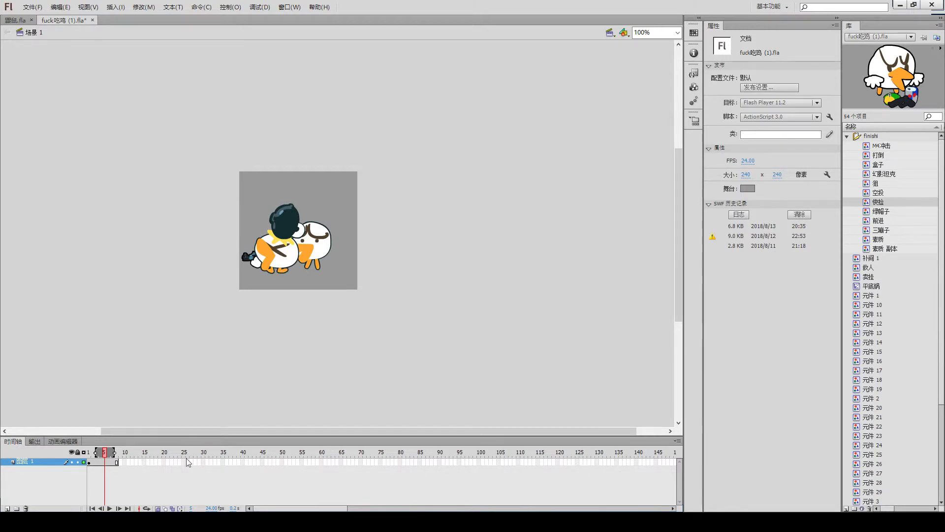
left_click_drag(181, 157, 335, 303)
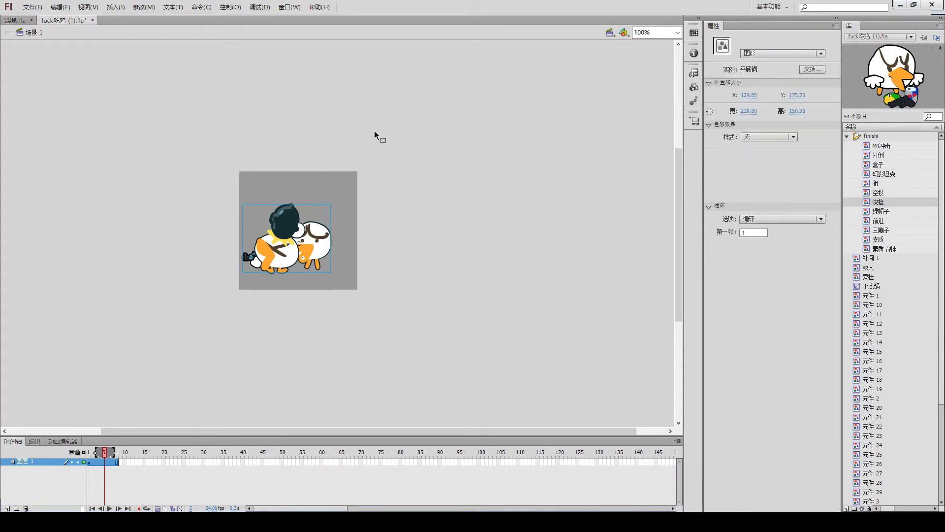
left_click_drag(315, 253, 177, 258)
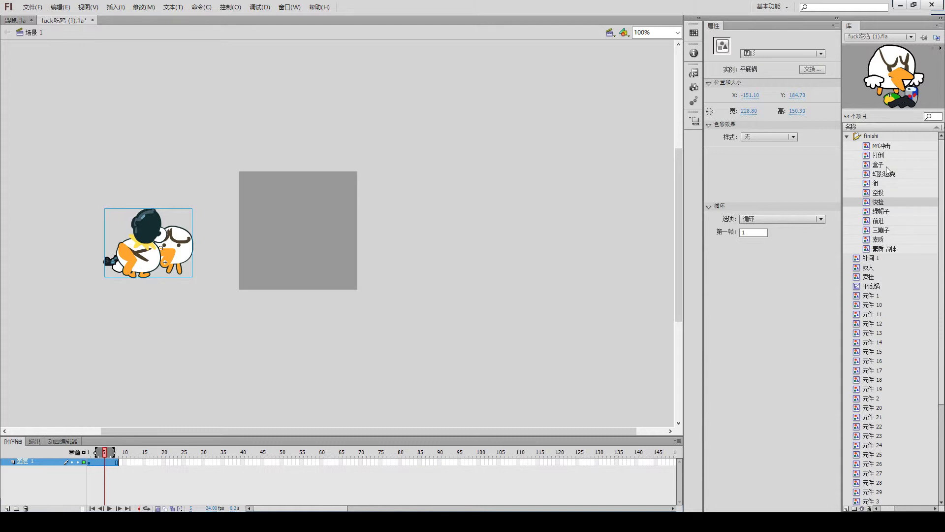
Step: Place an instance of the 卖挂 symbol from the library on the stage of 场景 1
scroll(888, 244, "down", 1)
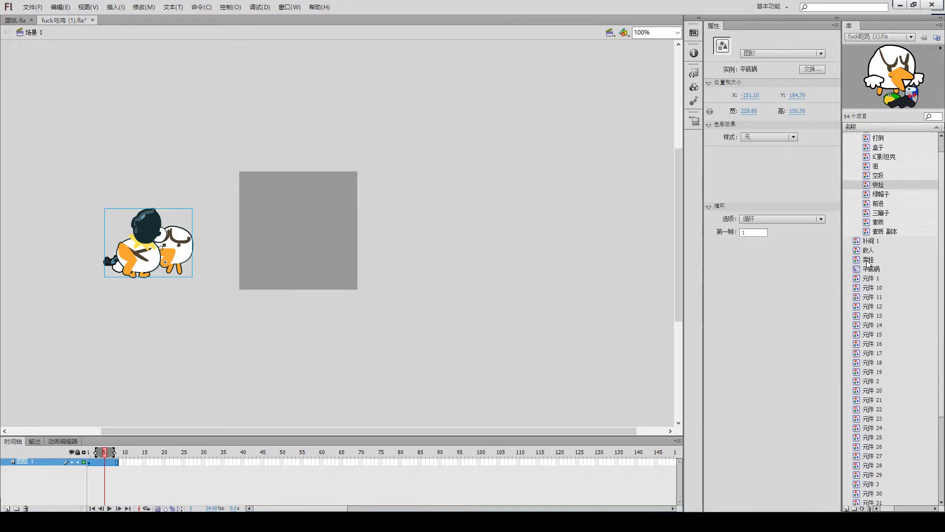
left_click(868, 260)
left_click_drag(867, 261, 309, 244)
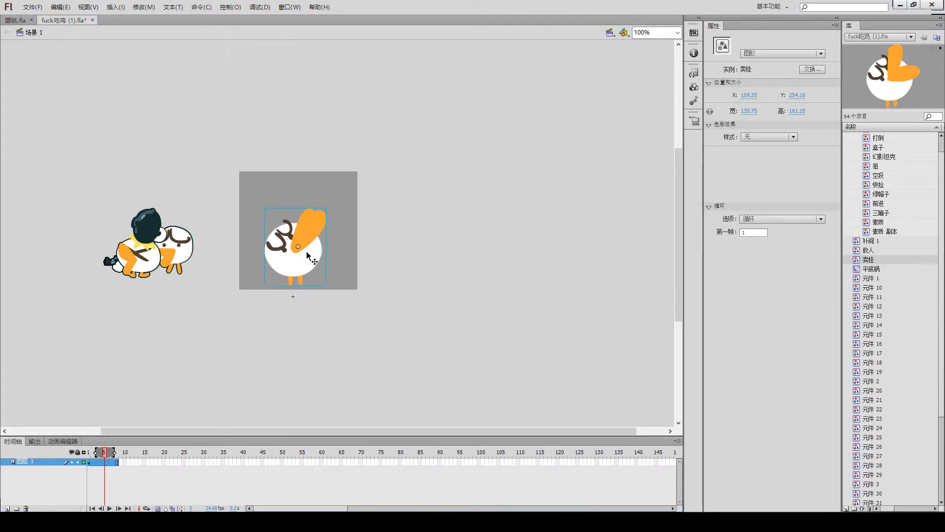
Step: Check where the 卖挂 symbol's frames end, and trim 图层 1 in 场景 1 to five frames
double_click(288, 253)
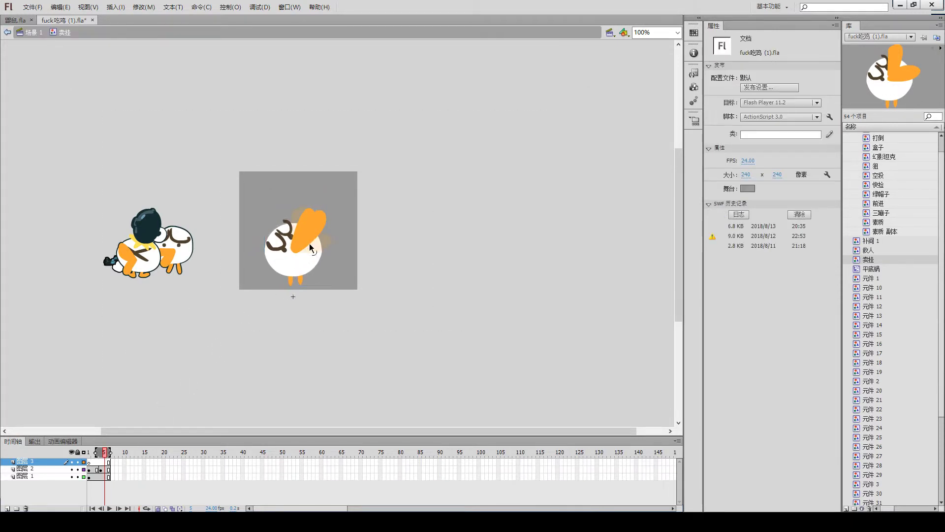
mouse_move(104, 453)
left_mouse_down()
mouse_move(93, 456)
mouse_move(116, 458)
left_mouse_up()
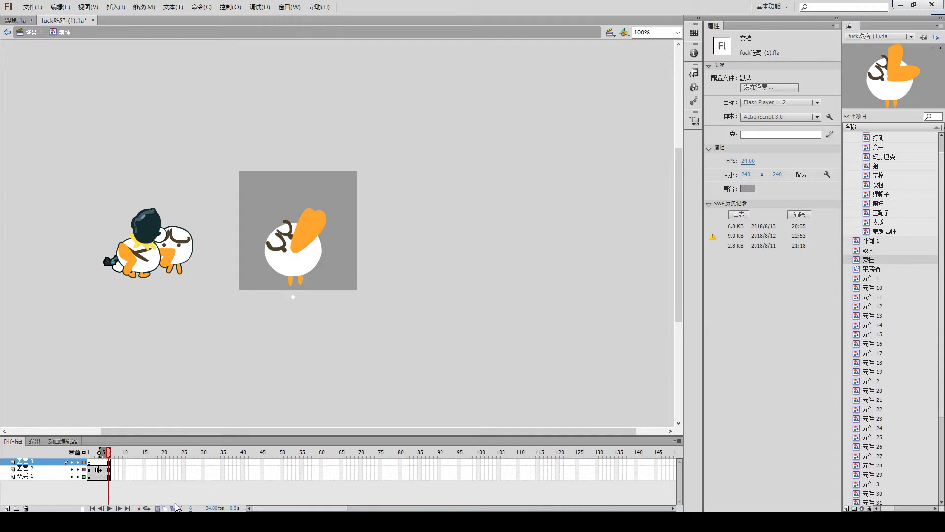
double_click(175, 355)
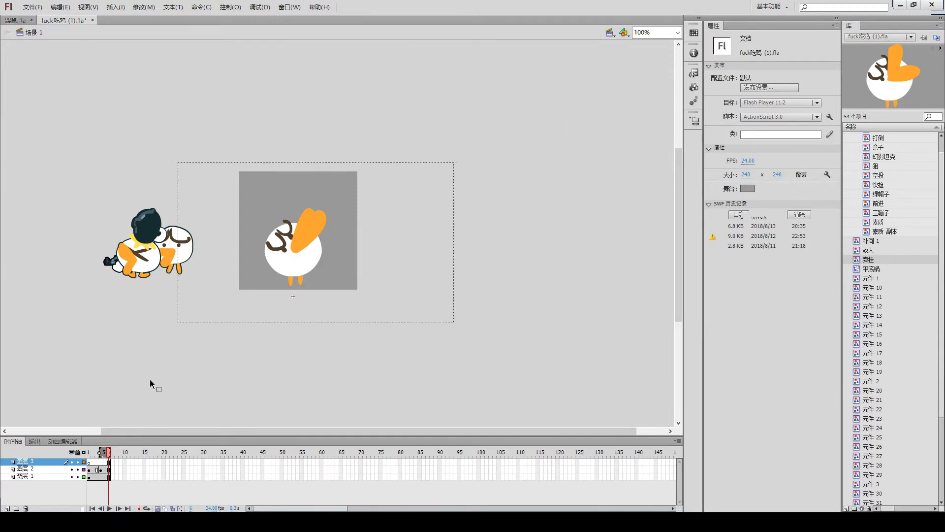
left_click(108, 462)
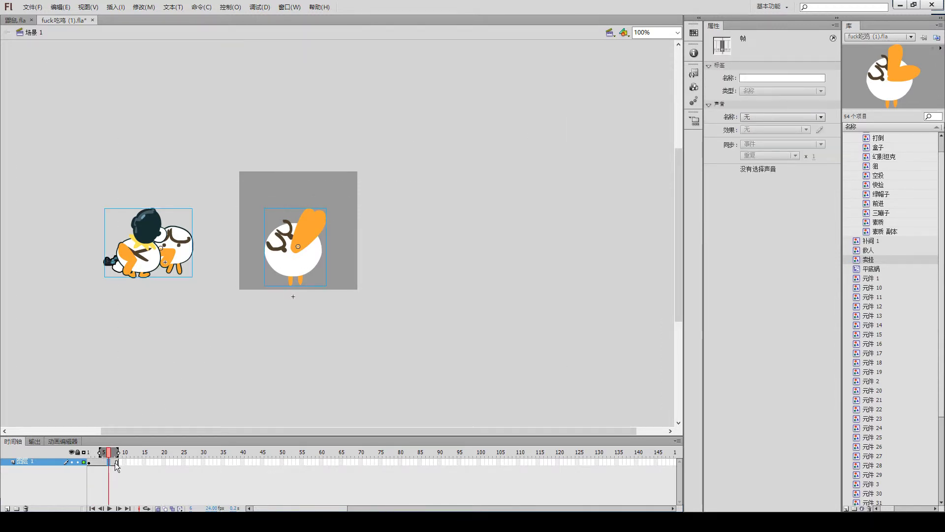
left_click(114, 472)
left_click_drag(116, 462, 133, 462)
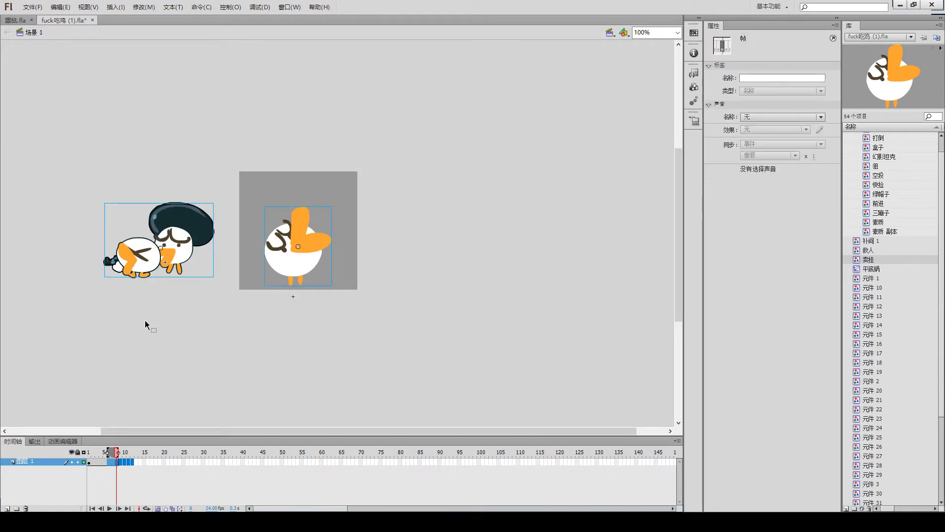
left_click_drag(132, 322, 203, 173)
left_click(114, 471)
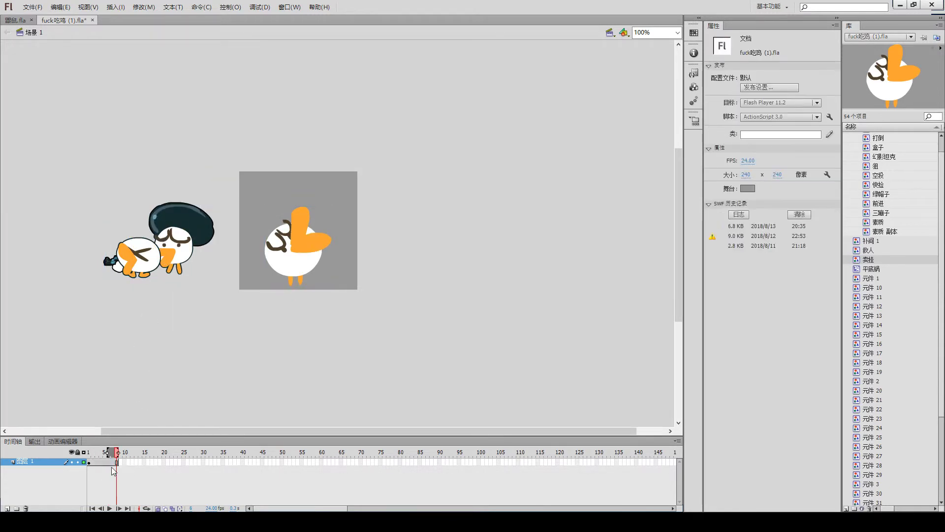
left_click_drag(107, 462, 140, 465)
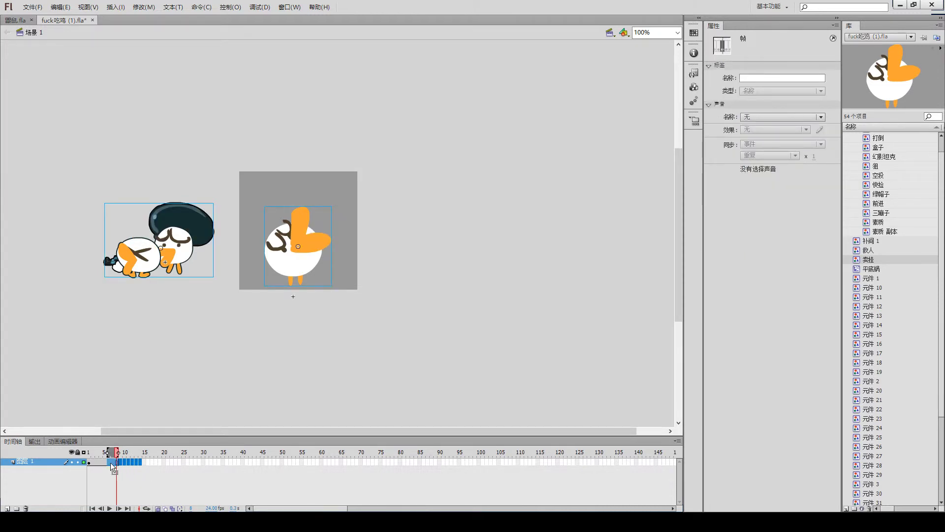
key("shift+F5")
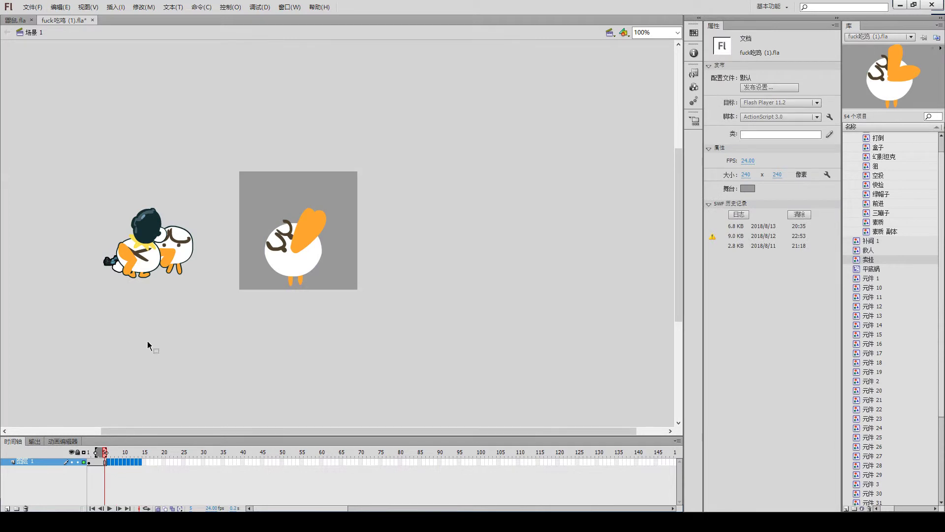
Step: Delete the 平底锅 instance beside the stage and play back the 卖挂 duck animation
left_click_drag(120, 312, 234, 182)
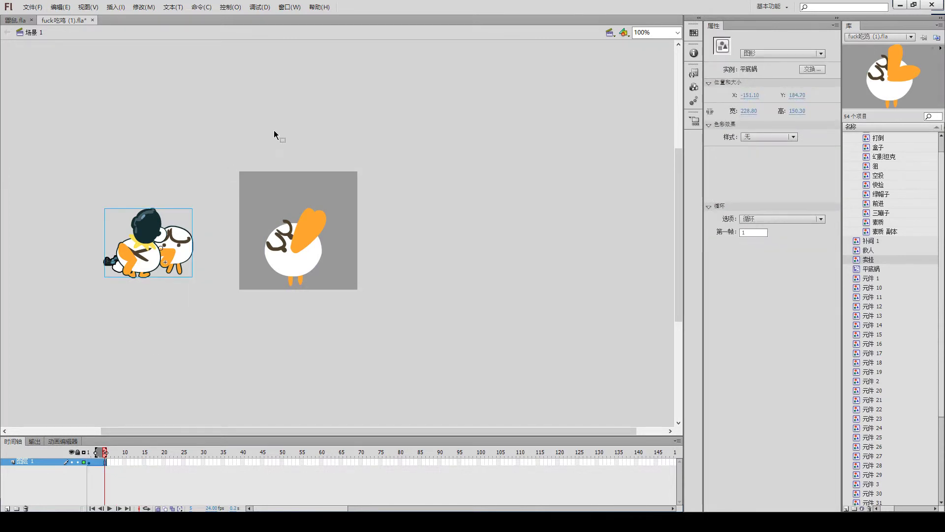
key("Delete")
key("Return")
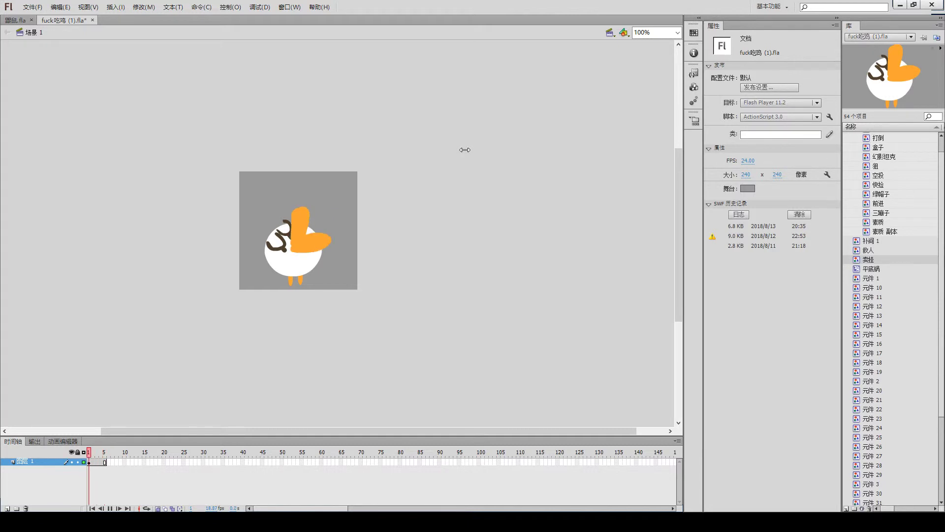
key("Return")
Step: Open the 卖挂 instance for in-place editing and select frame 1 of 图层 3
left_click(272, 236)
double_click(293, 241)
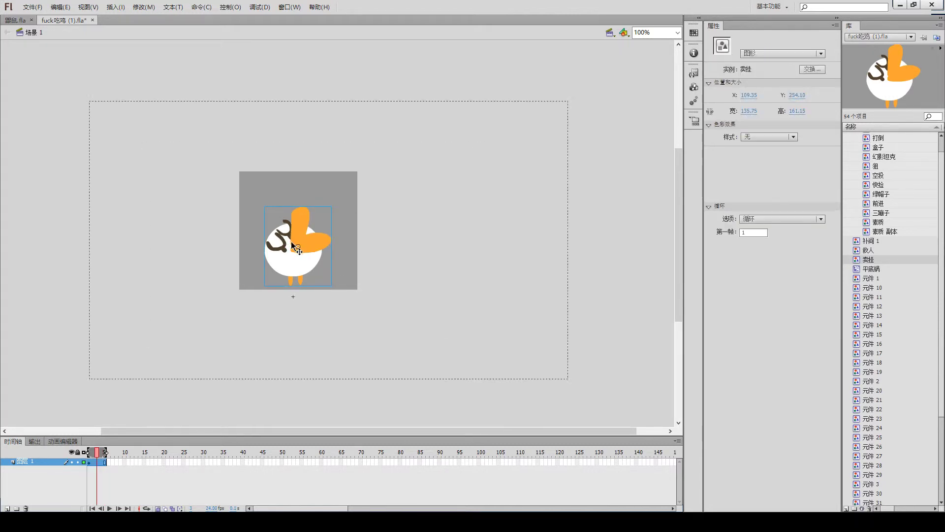
left_click_drag(318, 155, 307, 214)
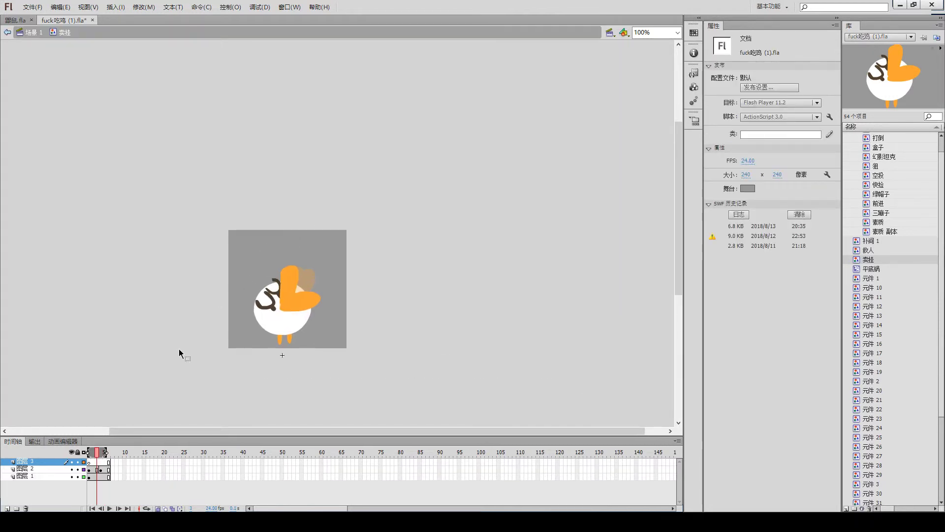
left_click(92, 462)
left_click(90, 460)
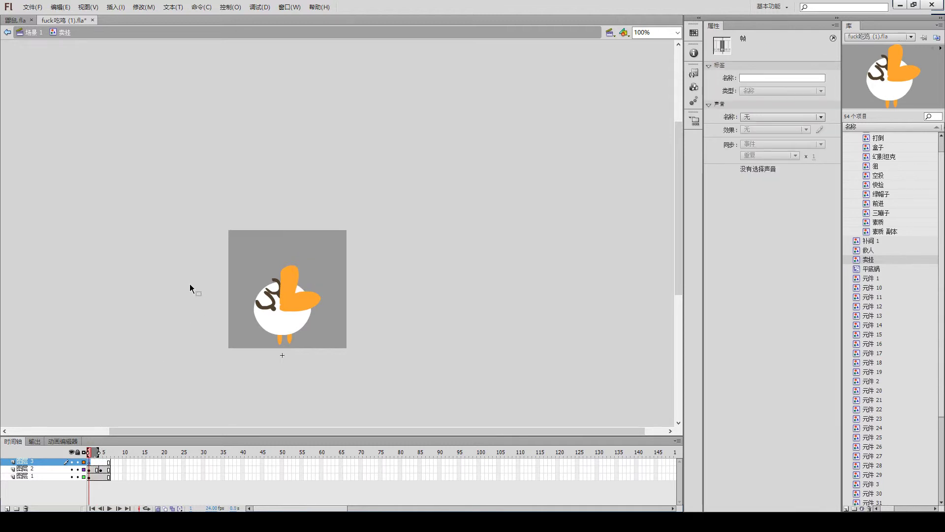
Step: Brush a wide white speech bubble with its tail pointing down at the beak on 图层 3, and fill it white
key("t")
key("b")
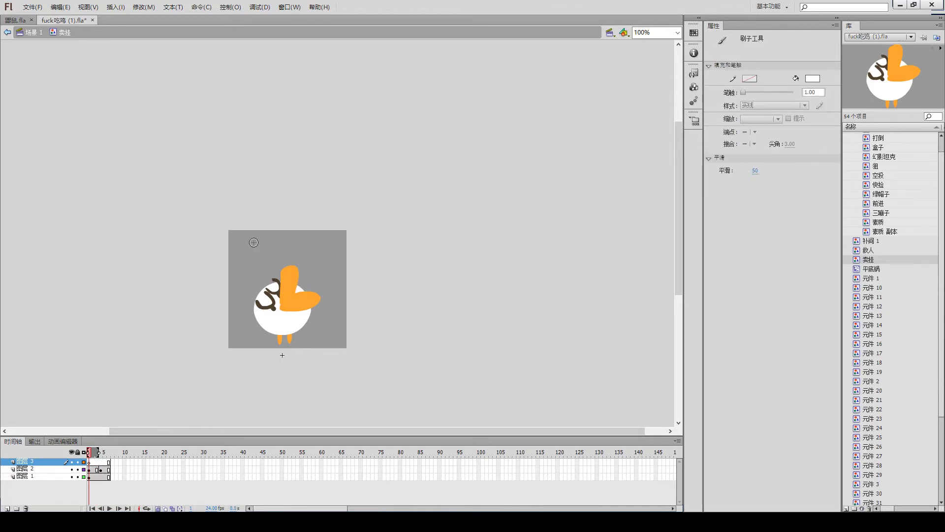
mouse_move(254, 243)
left_mouse_down()
mouse_move(242, 260)
mouse_move(283, 271)
mouse_move(319, 259)
mouse_move(283, 237)
mouse_move(256, 236)
left_mouse_up()
key("k")
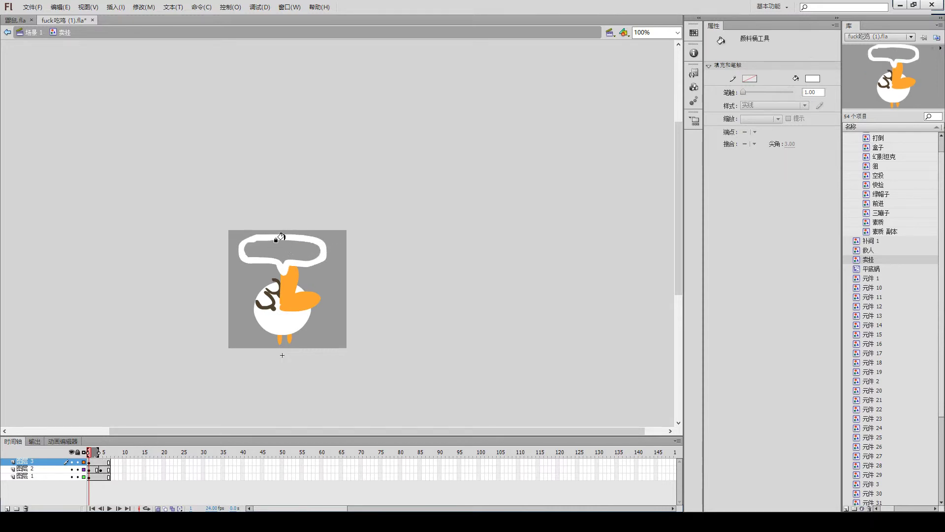
left_click(272, 249)
key("v")
left_click(301, 252)
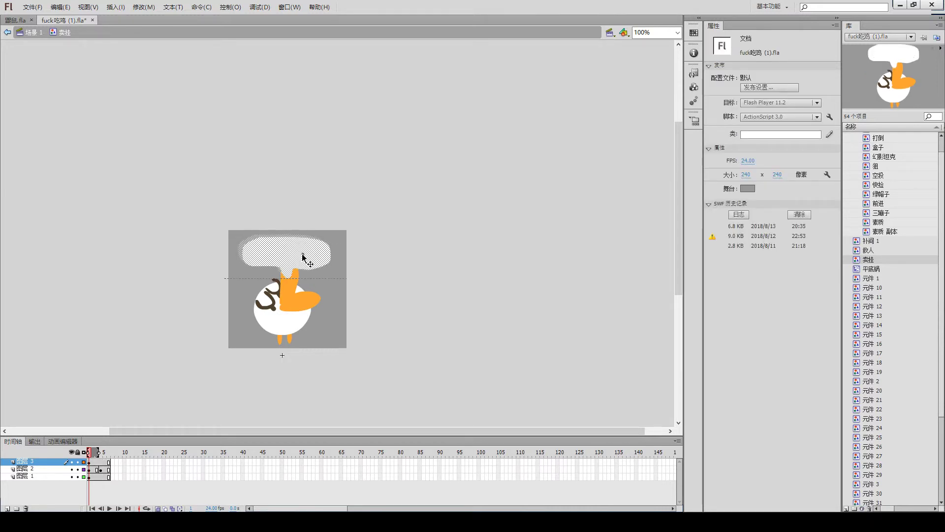
left_click(293, 185)
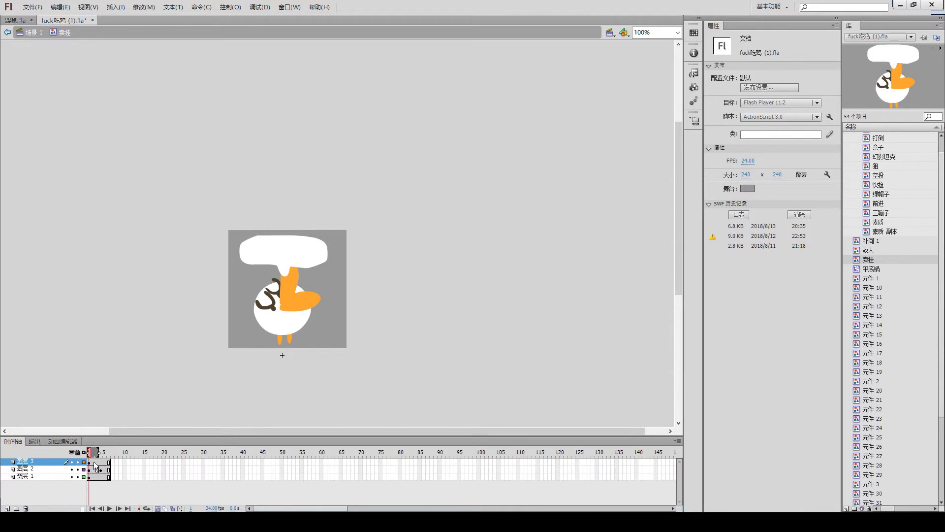
Step: Add 图层 4 above the bubble layer and brush the red characters 卖挂 inside the speech bubble
left_click(110, 456)
left_click_drag(109, 458, 88, 458)
left_click(7, 508)
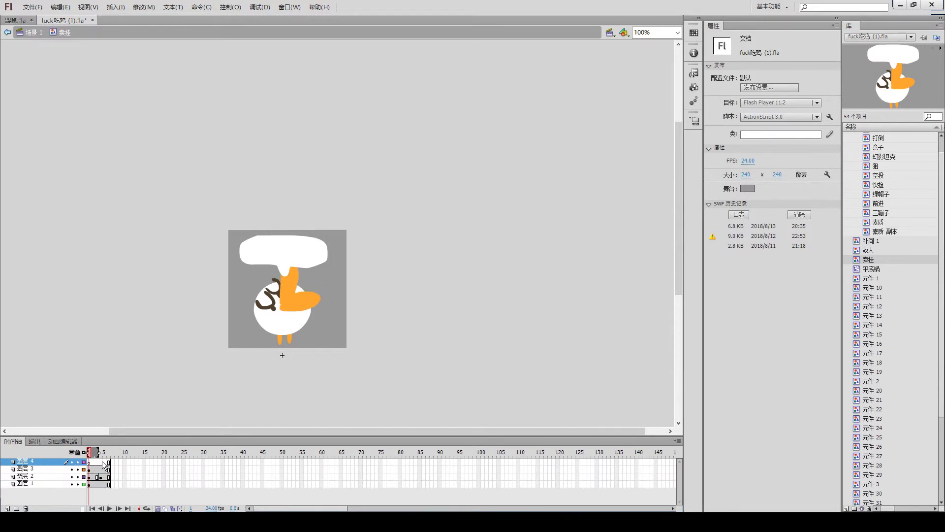
left_click(93, 461)
left_click(415, 189)
key("b")
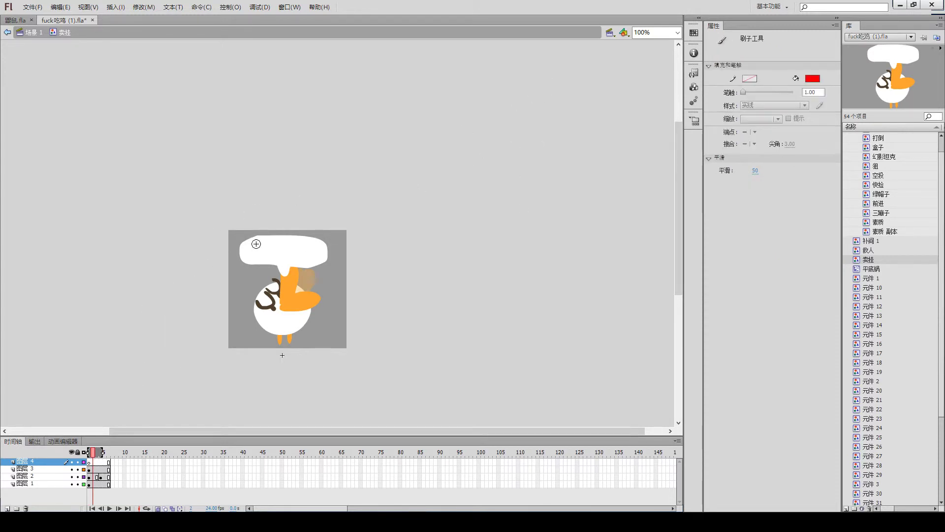
mouse_move(256, 242)
left_mouse_down()
mouse_move(279, 245)
mouse_move(271, 254)
left_mouse_up()
mouse_move(266, 249)
left_mouse_down()
mouse_move(256, 261)
mouse_move(273, 262)
left_mouse_up()
mouse_move(282, 249)
left_mouse_down()
mouse_move(291, 247)
mouse_move(285, 259)
left_mouse_up()
left_click_drag(282, 255, 307, 246)
mouse_move(301, 243)
left_mouse_down()
mouse_move(310, 252)
mouse_move(302, 263)
left_mouse_up()
left_click_drag(296, 262, 323, 258)
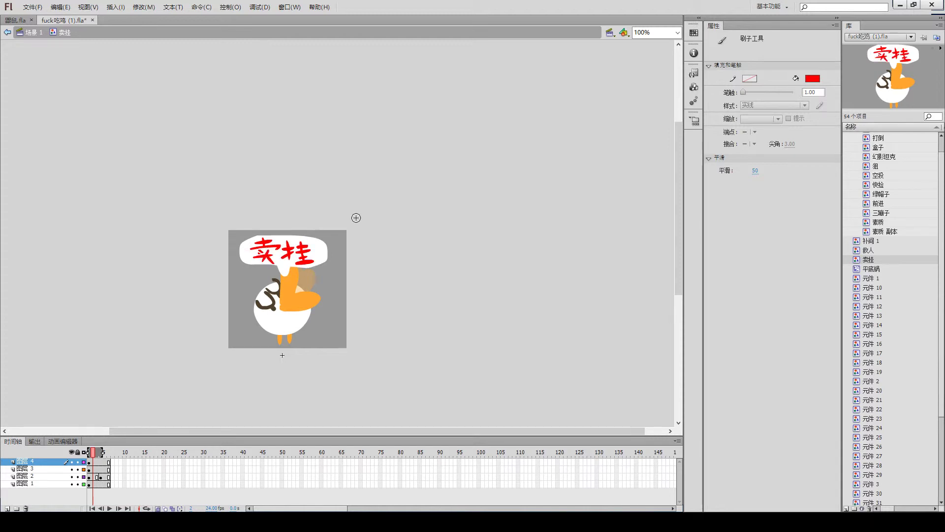
key("Return")
key("Return")
Step: Move the speech bubble and its red lettering on frame 1 upward, clear of the duck's beak, and play it back
key("v")
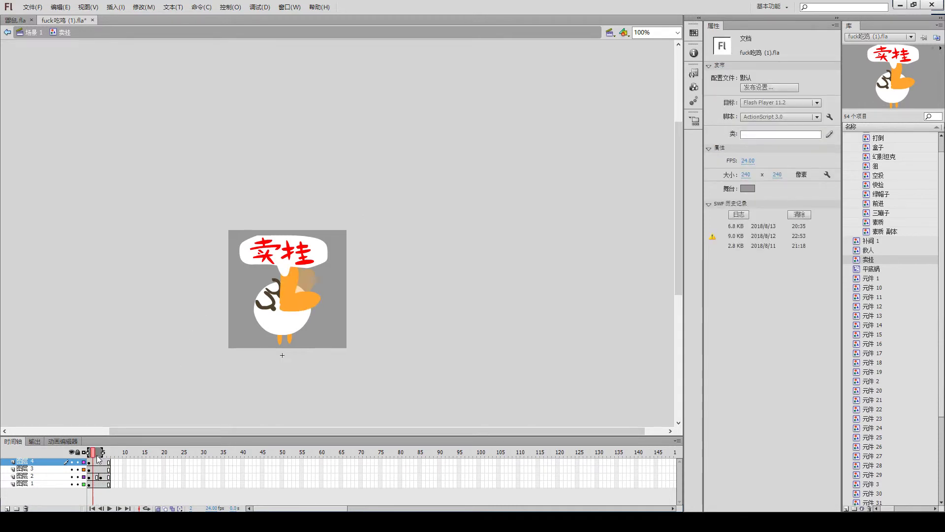
mouse_move(93, 452)
left_mouse_down()
mouse_move(58, 451)
mouse_move(89, 469)
left_mouse_up()
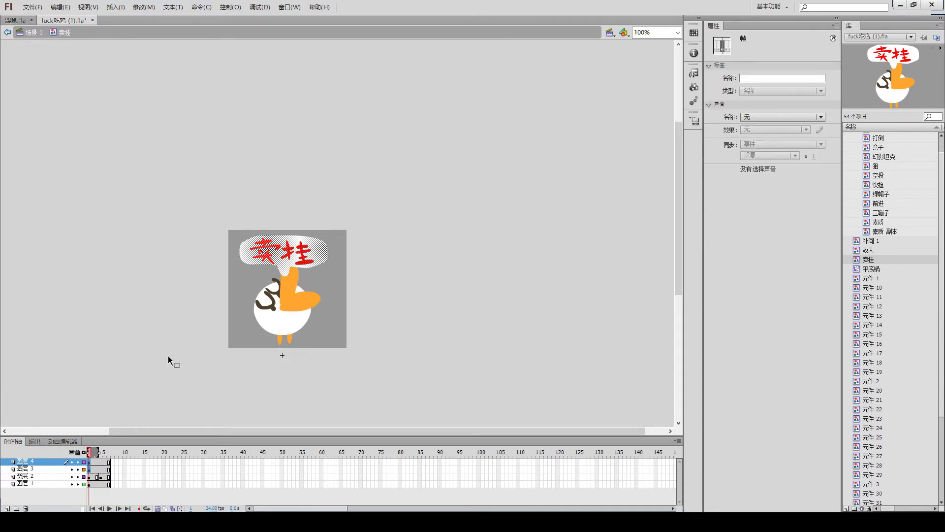
left_click_drag(297, 255, 304, 245)
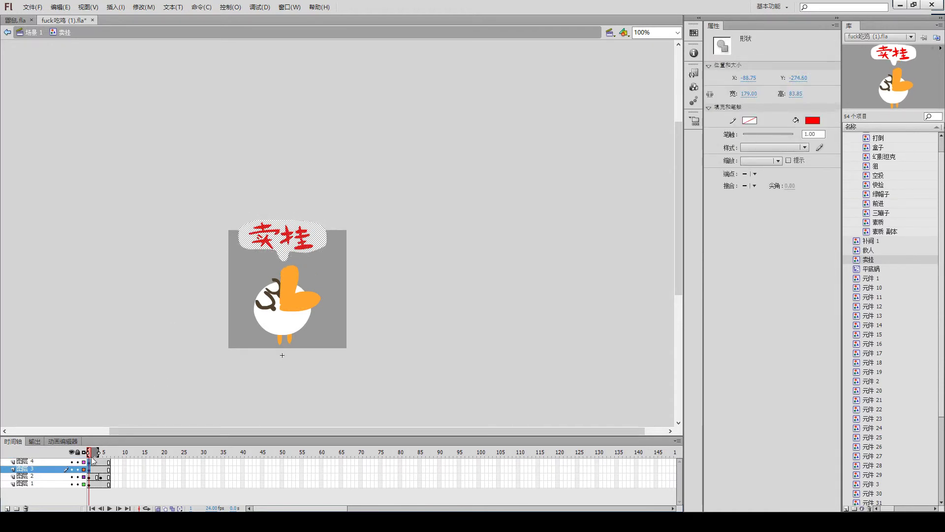
left_click_drag(92, 460, 101, 466)
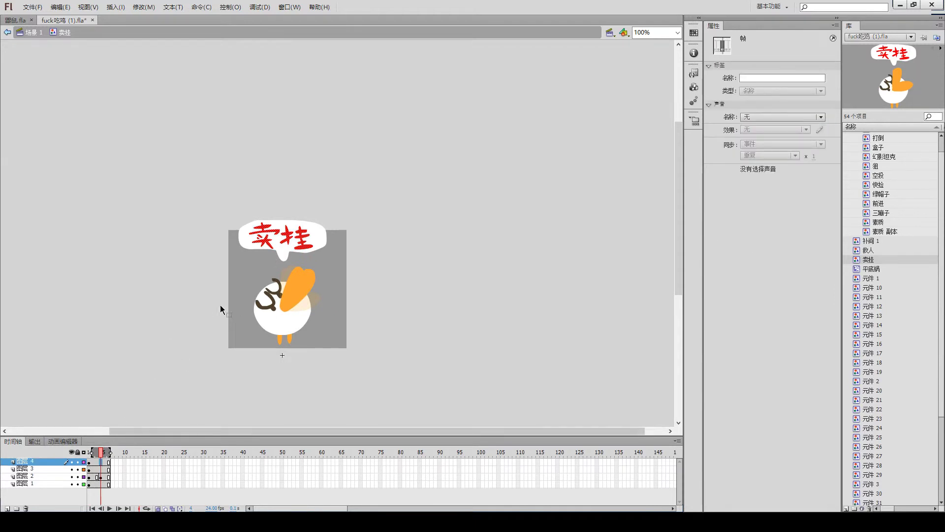
key("Return")
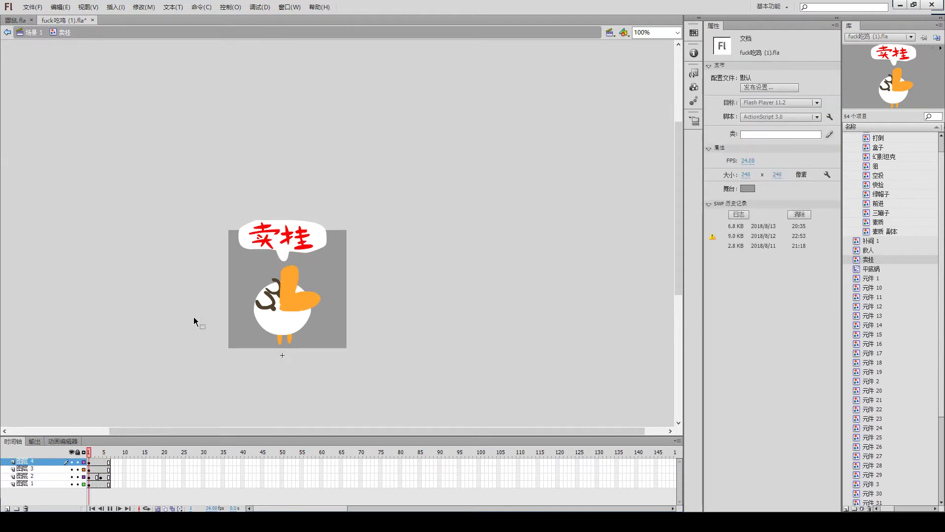
Step: Insert blank keyframes at frame 4 on both 图层 4 and 图层 3
left_click(101, 462)
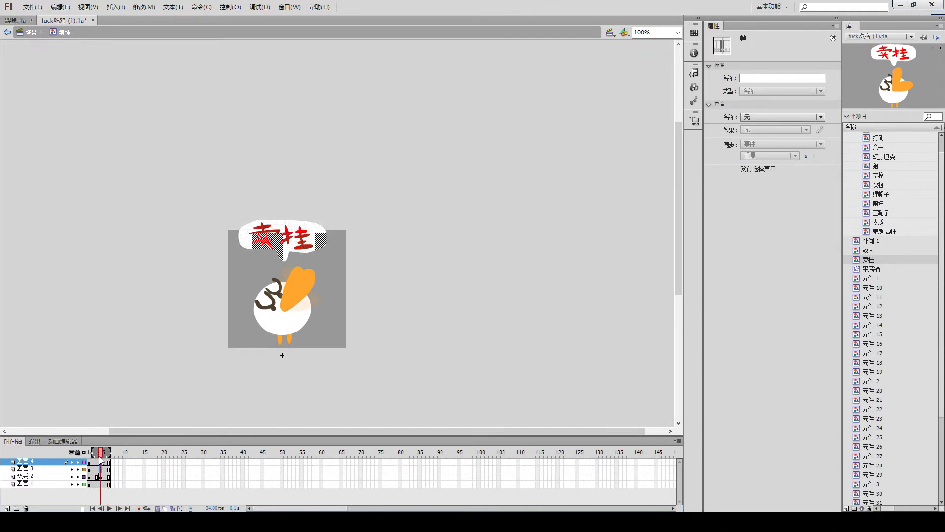
left_click_drag(101, 462, 101, 466)
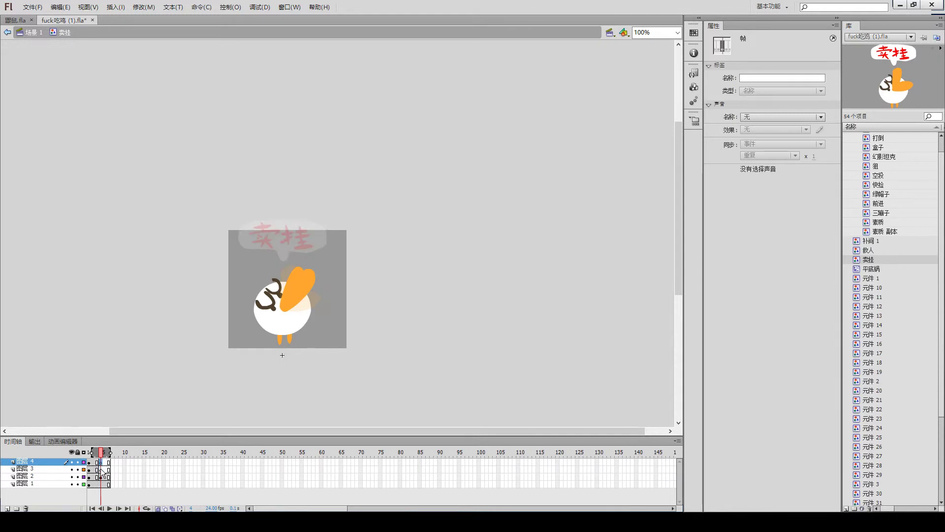
left_click(101, 469)
left_click(101, 463)
left_click(101, 470)
left_click(97, 470)
left_click(101, 470)
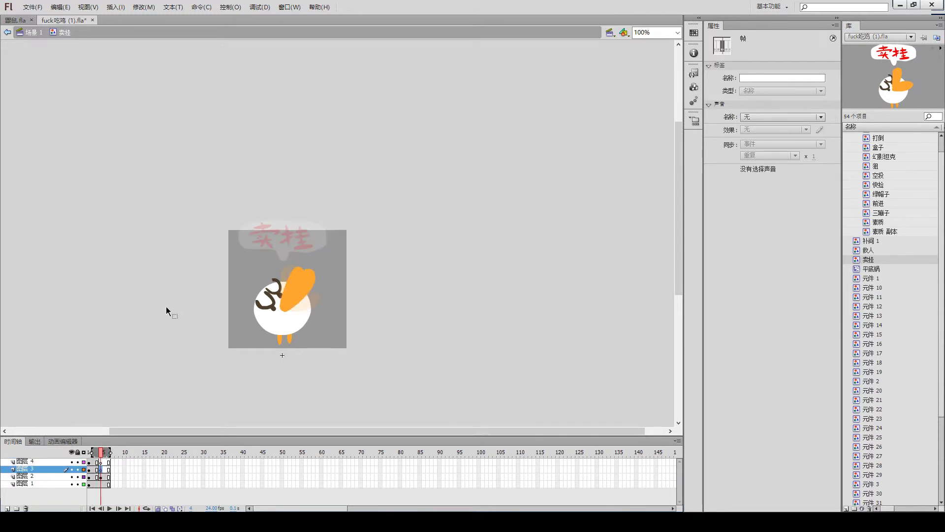
Step: Brush a second white speech bubble over the onion-skinned one on frame 4 of 图层 3, and fill it white
left_click(166, 311)
key("b")
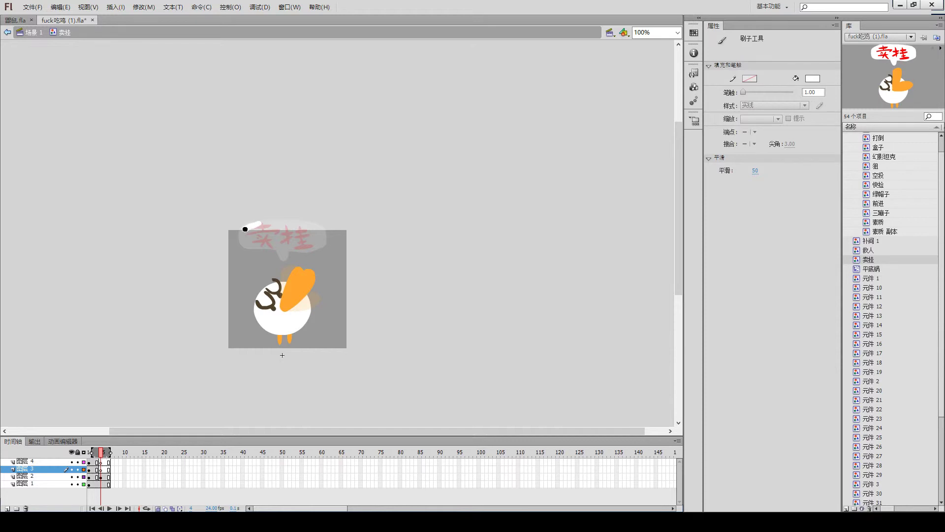
mouse_move(245, 229)
left_mouse_down()
mouse_move(248, 249)
mouse_move(283, 258)
mouse_move(324, 241)
mouse_move(322, 227)
mouse_move(261, 224)
left_mouse_up()
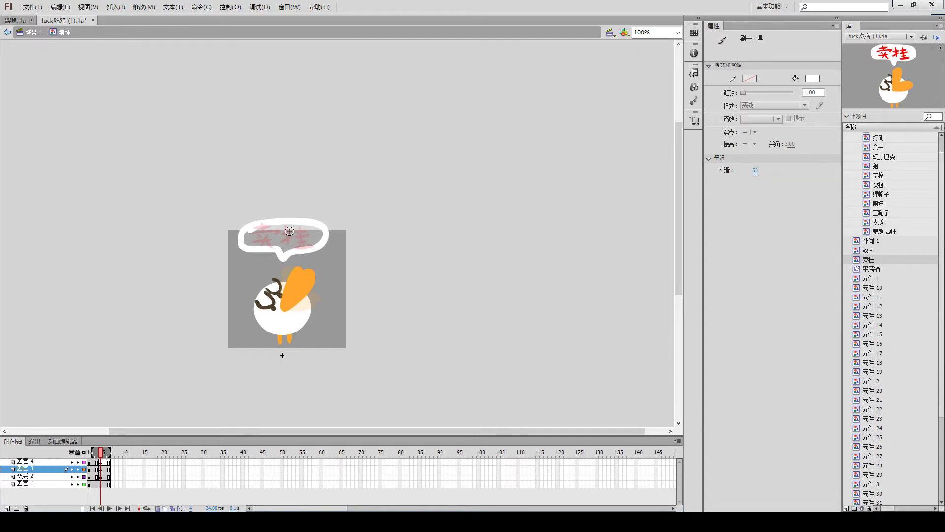
key("k")
left_click(285, 232)
key("v")
Step: Redraw the red characters 卖挂 with the brush on frame 4 of 图层 4, tracing the onion skin, and play back the animation
mouse_move(101, 453)
left_mouse_down()
mouse_move(92, 453)
mouse_move(101, 453)
left_mouse_up()
left_click(100, 461)
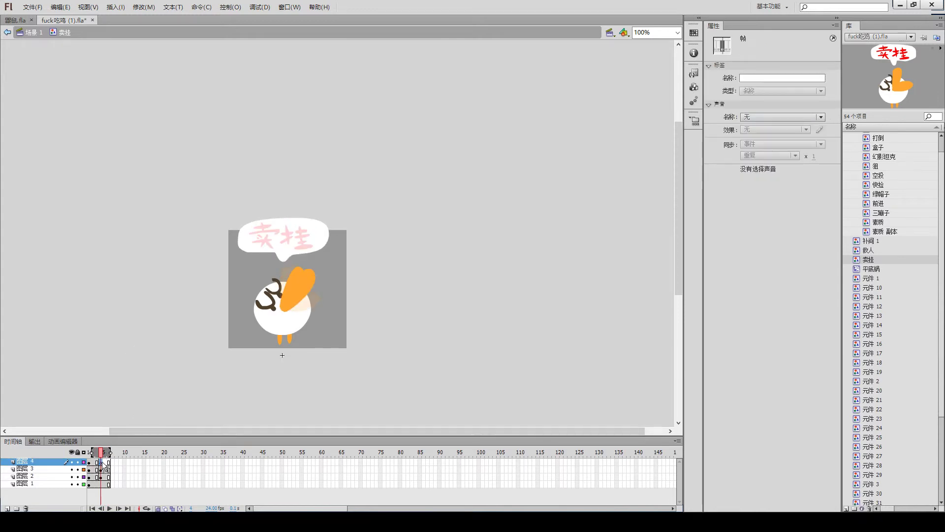
key("b")
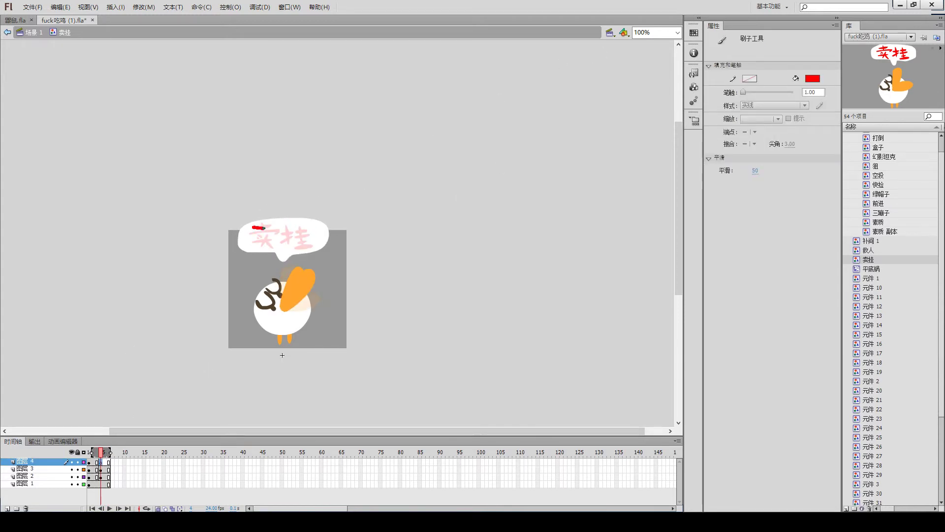
left_click_drag(264, 228, 272, 225)
key("ctrl+z")
left_click_drag(264, 224, 274, 236)
left_click_drag(259, 234, 273, 238)
mouse_move(266, 235)
left_mouse_down()
mouse_move(258, 248)
mouse_move(294, 230)
left_mouse_up()
mouse_move(289, 226)
left_mouse_down()
mouse_move(288, 244)
mouse_move(294, 236)
left_mouse_up()
mouse_move(297, 231)
left_mouse_down()
mouse_move(307, 229)
mouse_move(302, 237)
left_mouse_up()
left_click_drag(297, 239, 310, 246)
key("Return")
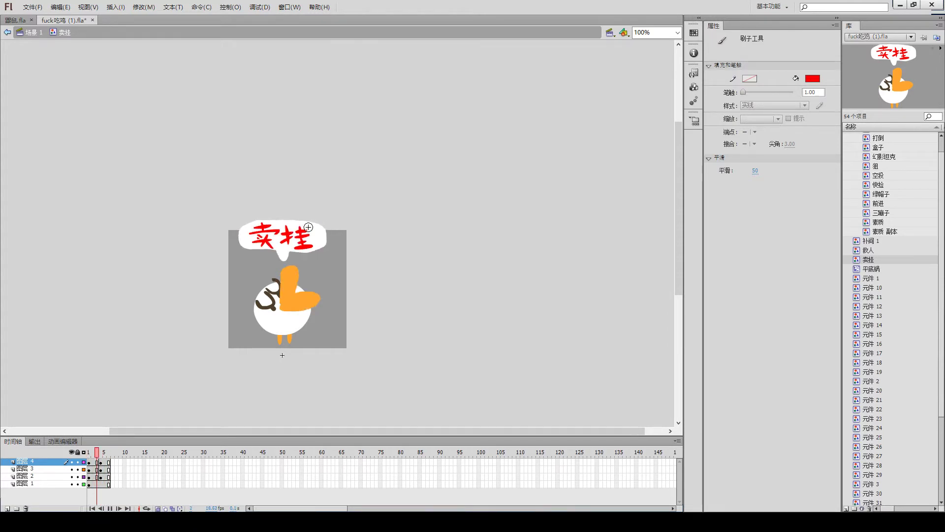
key("Return")
Step: Cut the duck's body and face from 图层 1 and paste them in place on a new layer 图层 5 directly above it
key("v")
left_click_drag(108, 460, 100, 461)
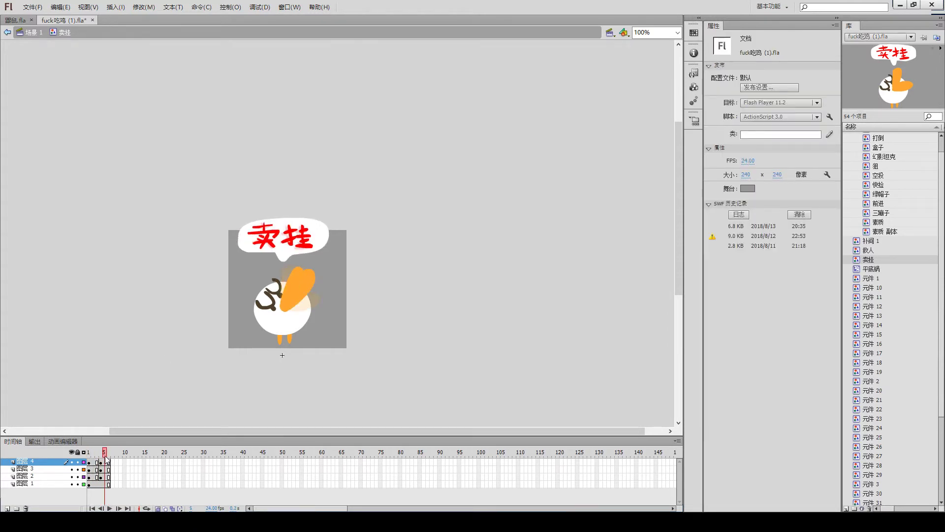
left_click(282, 334)
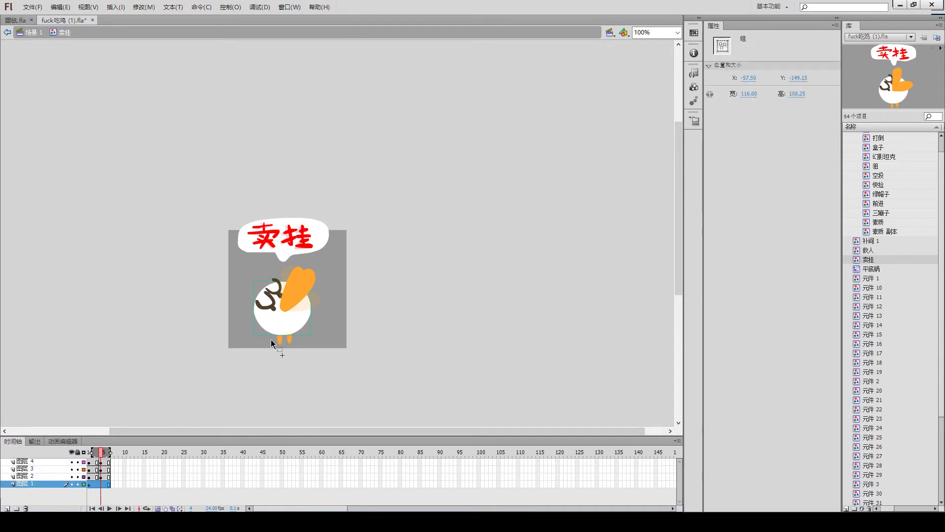
left_click(280, 341)
left_click(289, 343)
left_click(280, 327)
left_click(251, 345)
left_click(273, 300)
key("Delete")
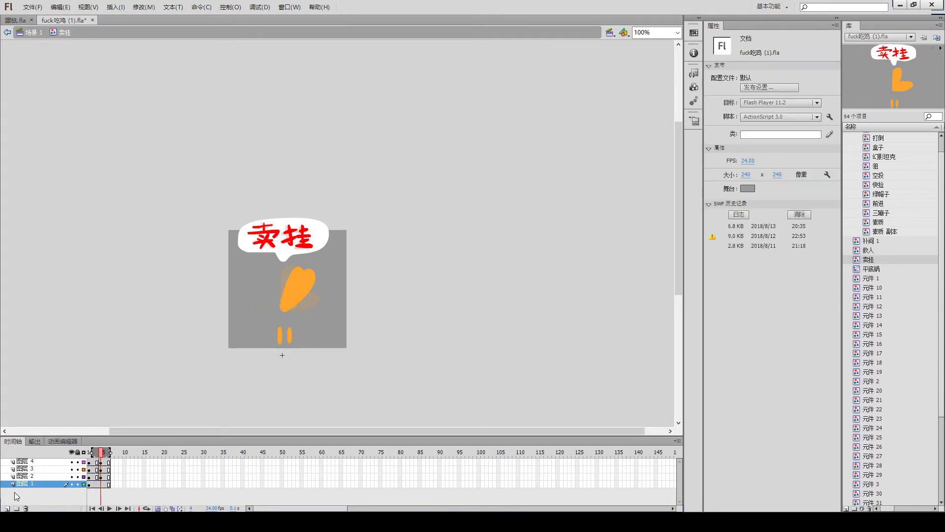
left_click(7, 508)
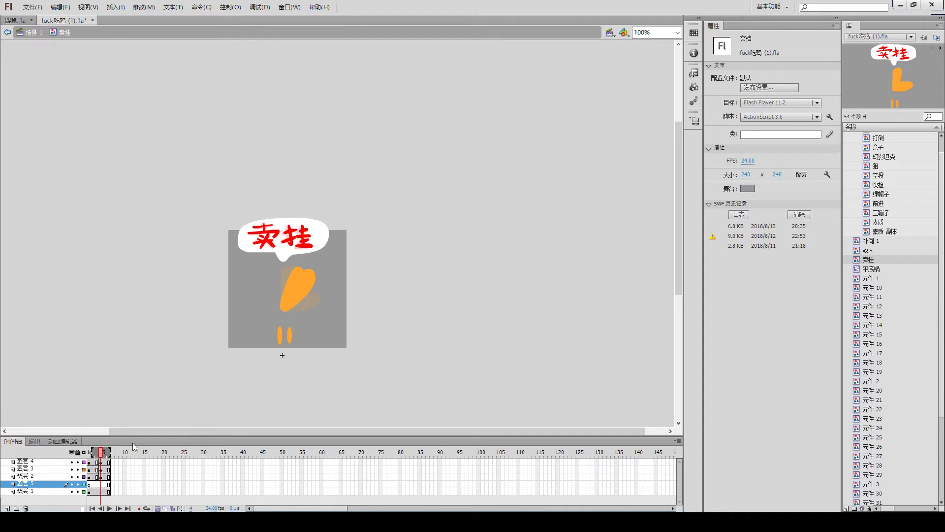
key("ctrl+shift+v")
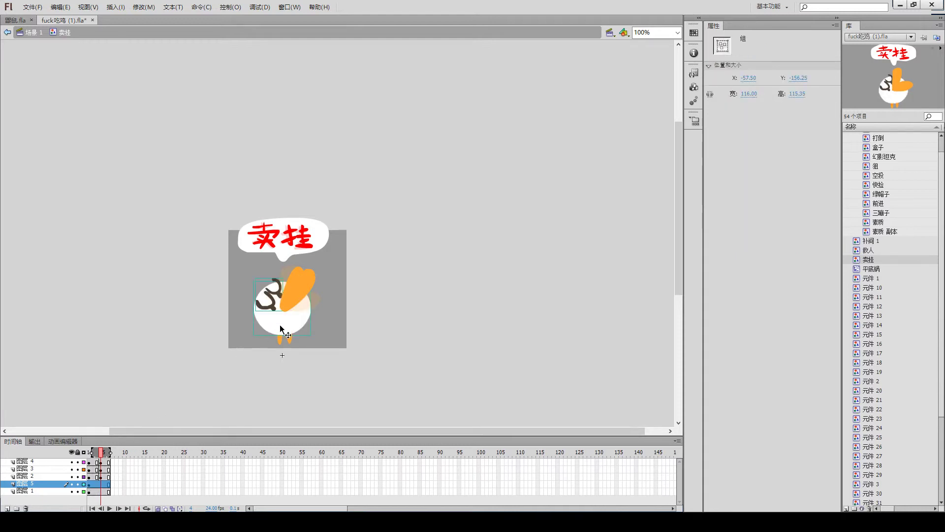
Step: Insert a keyframe at frame 4 of 图层 5 and rotate the duck's body and face slightly counterclockwise there
left_click(91, 485)
key("F6")
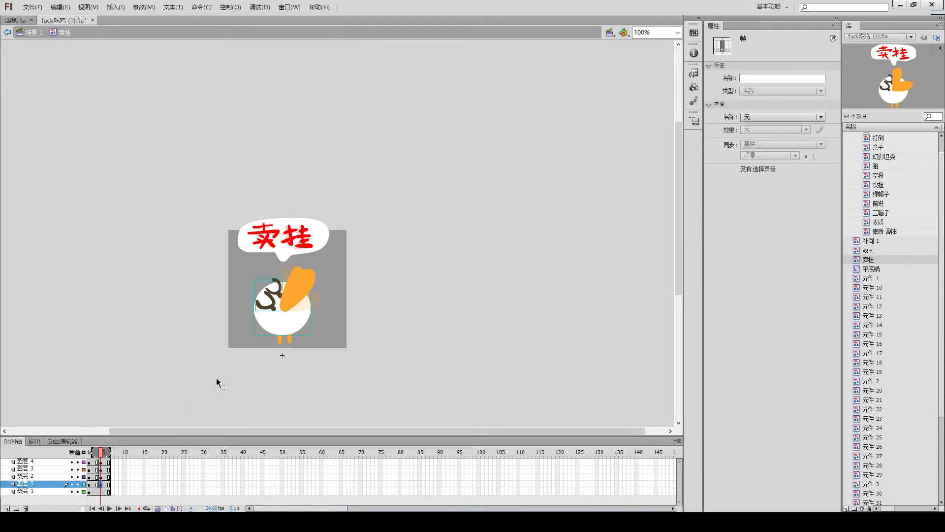
key("q")
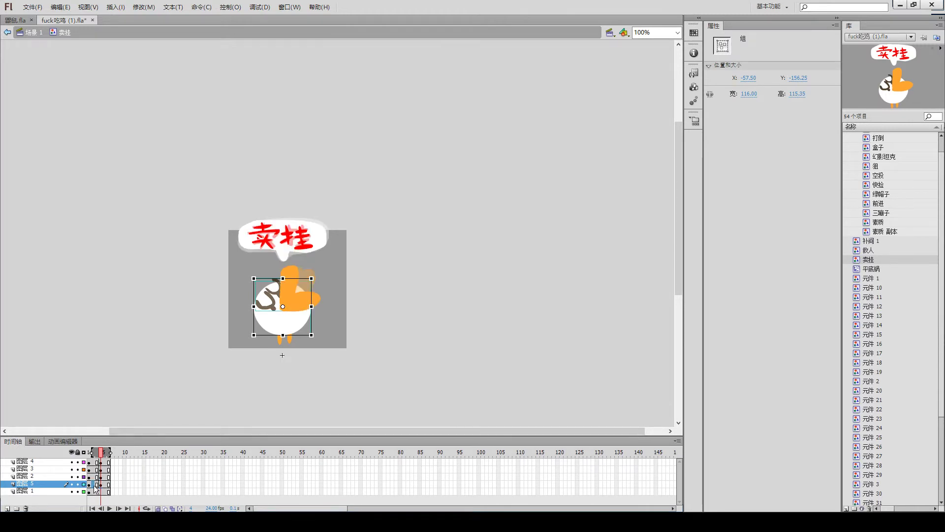
left_click(99, 485)
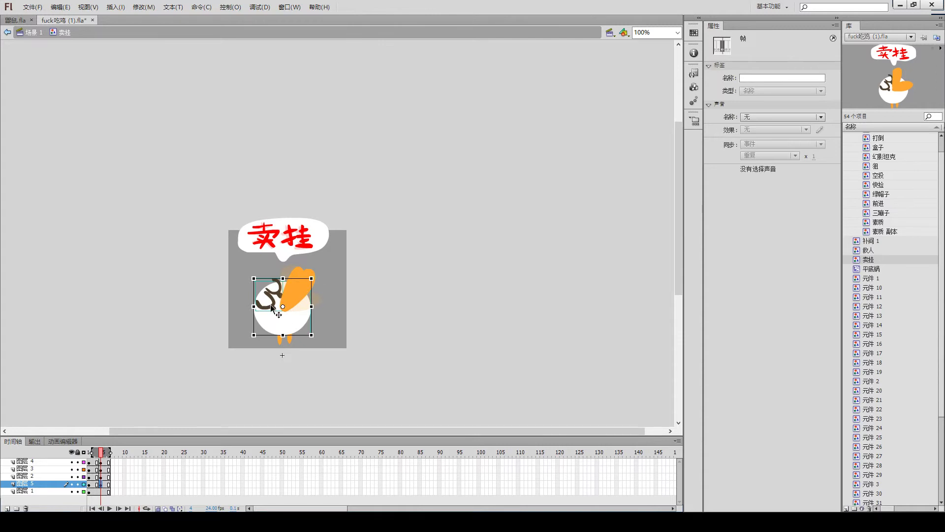
left_click_drag(317, 277, 314, 275)
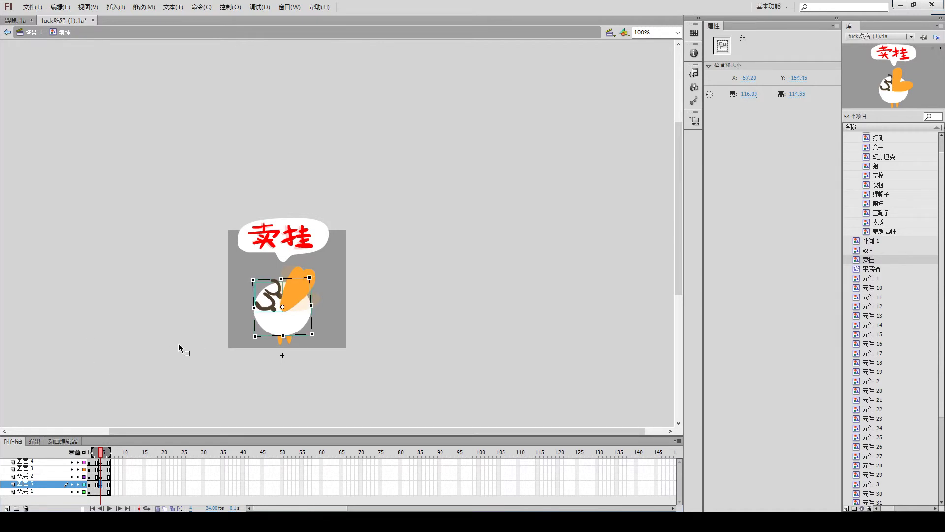
left_click(168, 336)
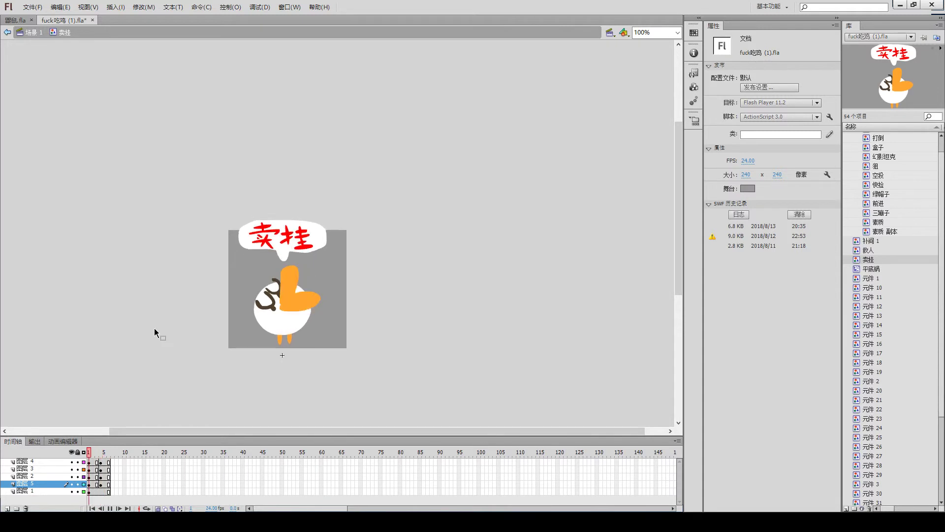
Step: Step through and play back the 卖挂 animation to check the body tilt
key("period")
key("comma")
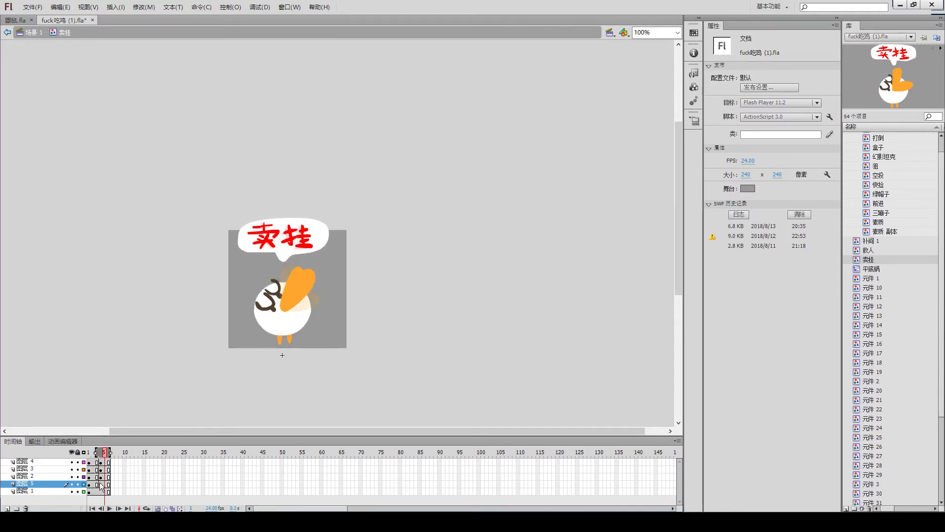
left_click(295, 276)
key("Return")
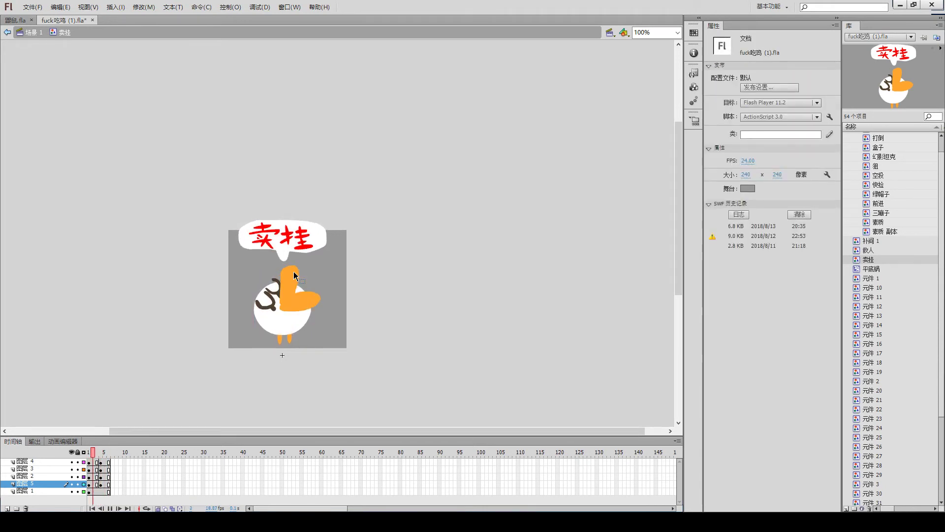
Step: Remove one frame from each pose across all layers of 卖挂 so each lasts two frames, and play it back
left_click(89, 452)
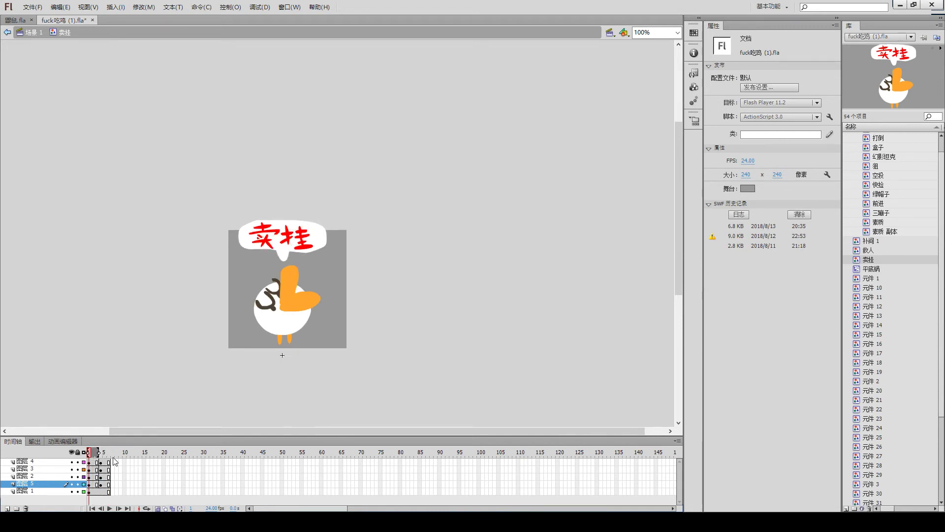
left_click(97, 453)
key("shift+F5")
left_click(101, 455)
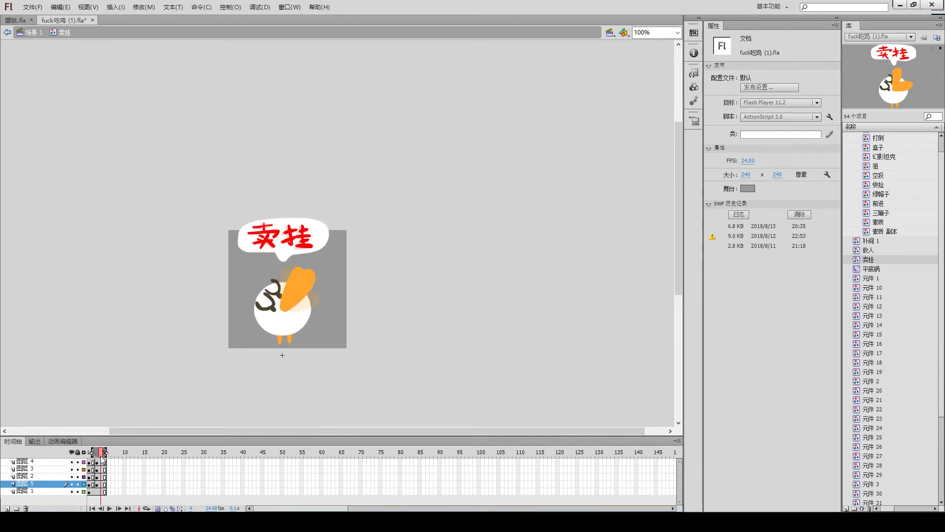
key("shift+F5")
key("Return")
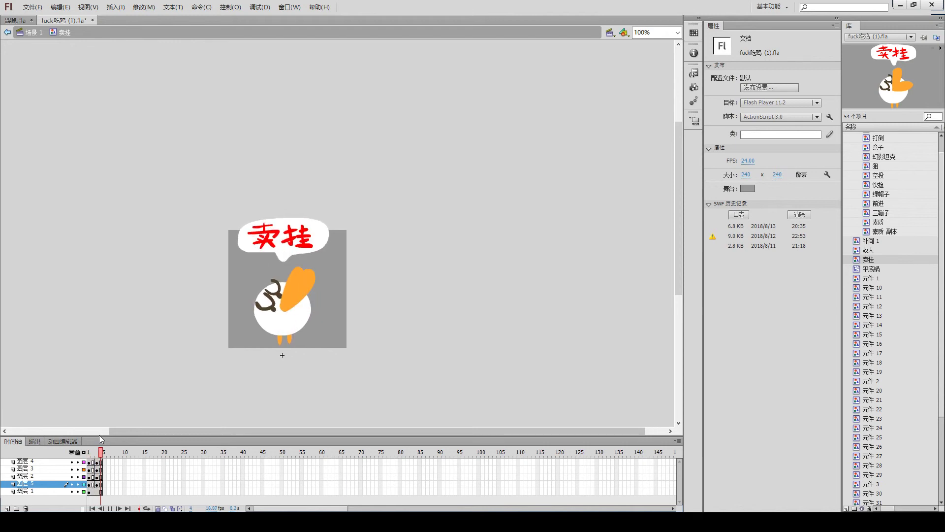
Step: Return to 场景 1, scale the 卖挂 instance down to about 163 by 227 px to fit the stage, and play it back
double_click(40, 48)
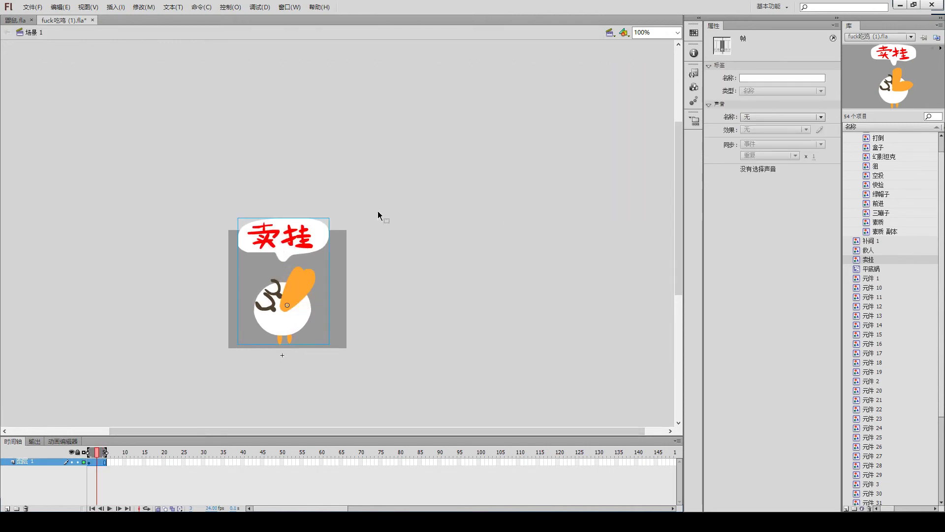
key("q")
left_click_drag(330, 219, 303, 248)
key("v")
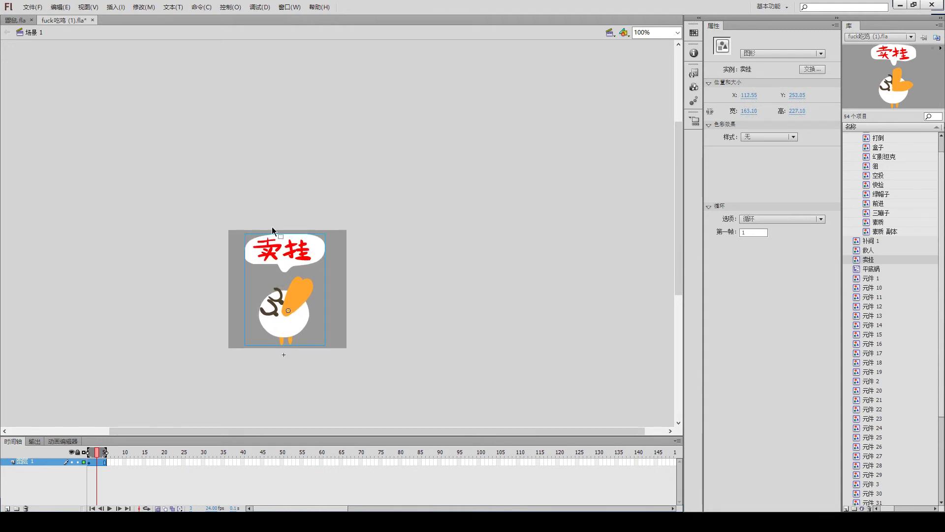
left_click(409, 228)
key("Return")
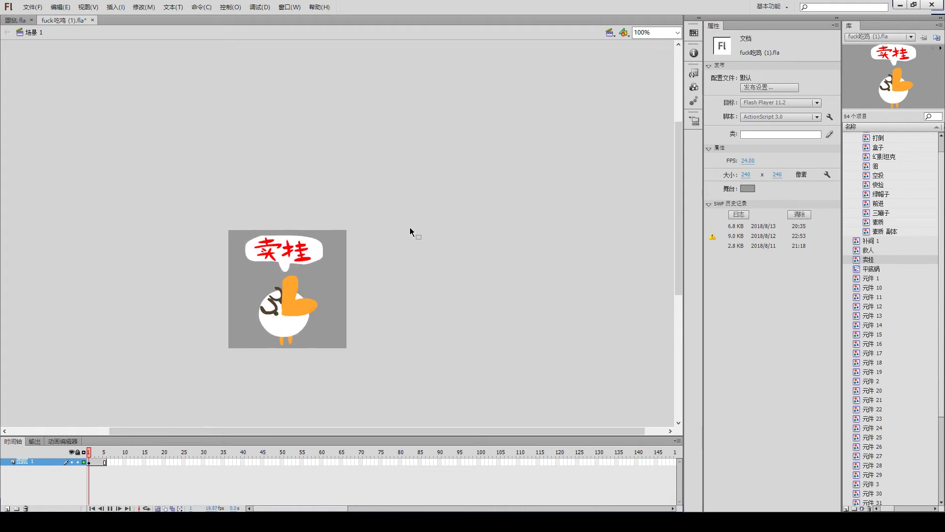
key("Return")
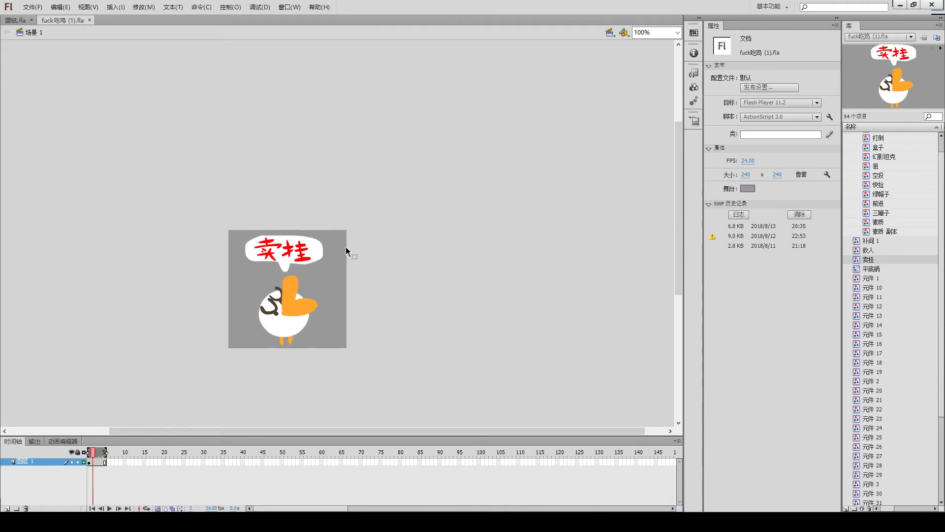
Step: Play back the fitted 卖挂 animation in 场景 1 once more
key("Return")
key("Return")
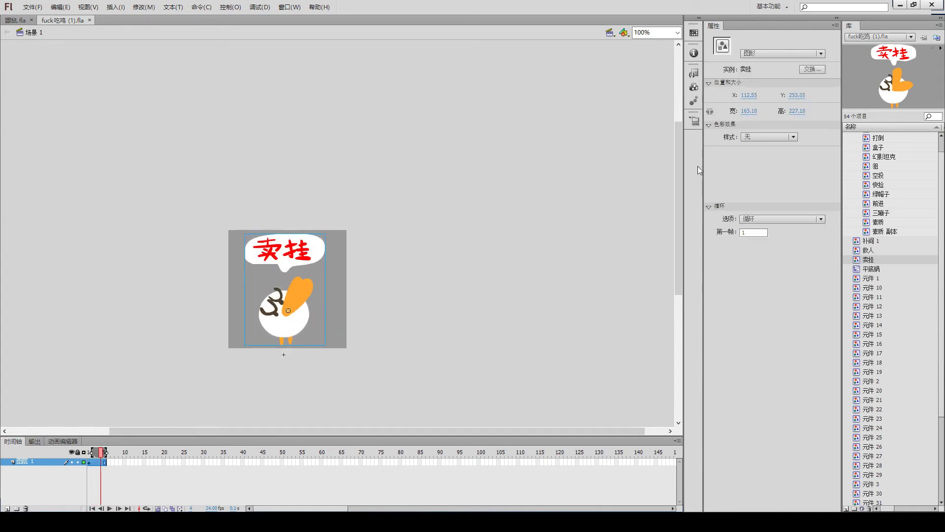
Step: Move the 卖挂 symbol into the library's finishi folder and rename that folder finish
scroll(872, 166, "up", 1)
left_click(872, 164)
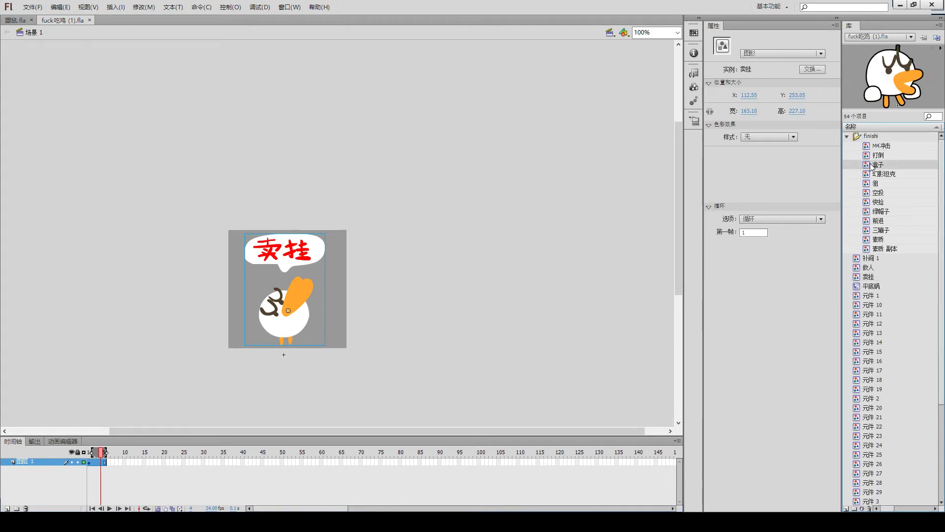
left_click(875, 193)
left_click(874, 211)
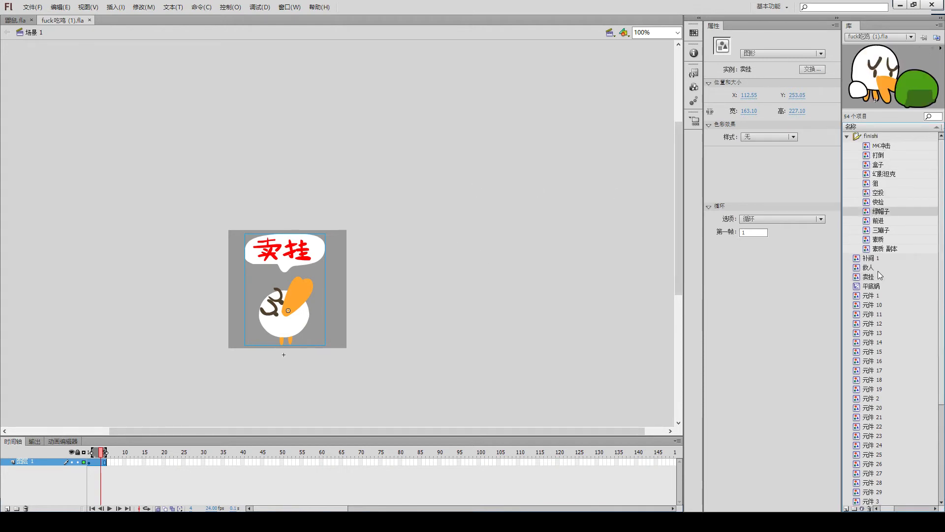
left_click(860, 269)
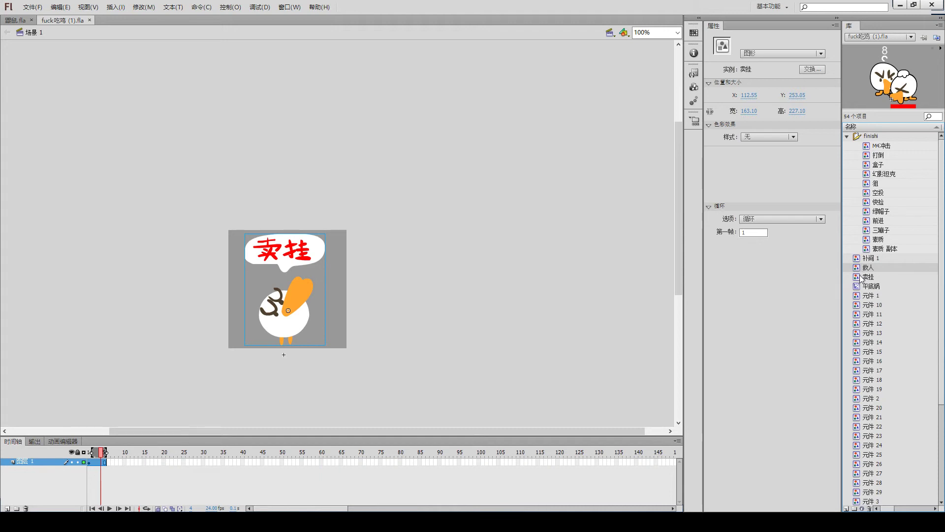
left_click(864, 277)
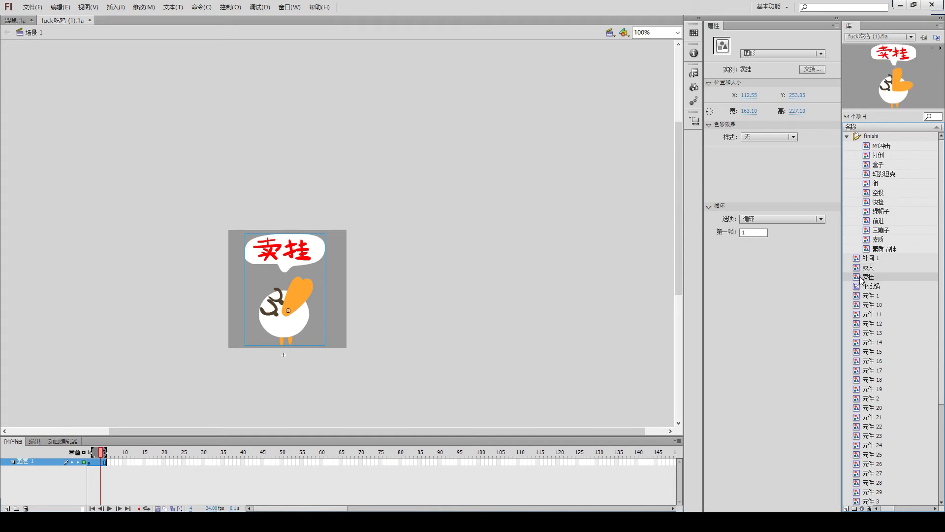
left_click_drag(860, 281, 879, 143)
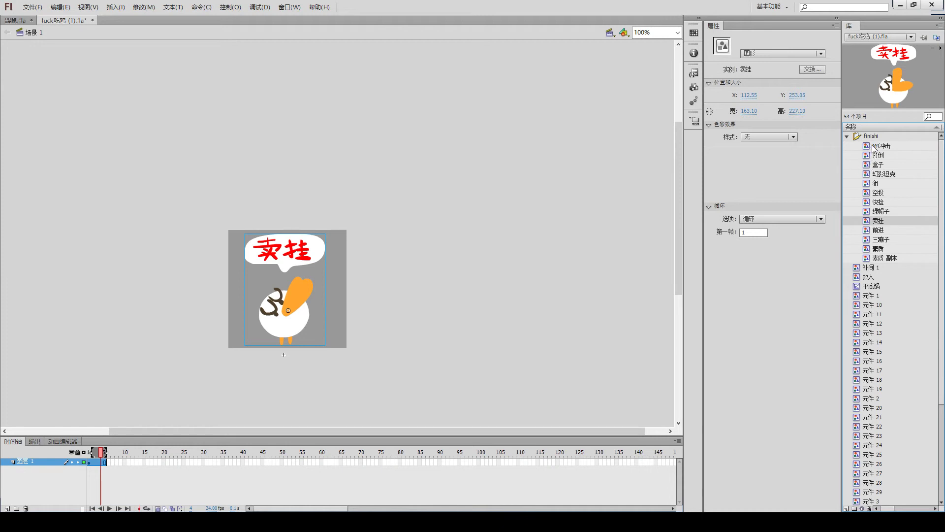
double_click(871, 136)
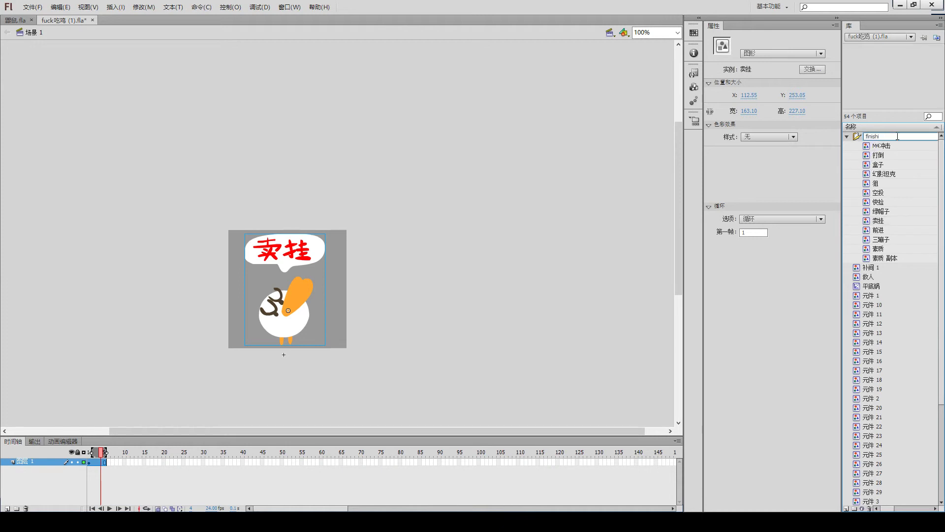
key("Return")
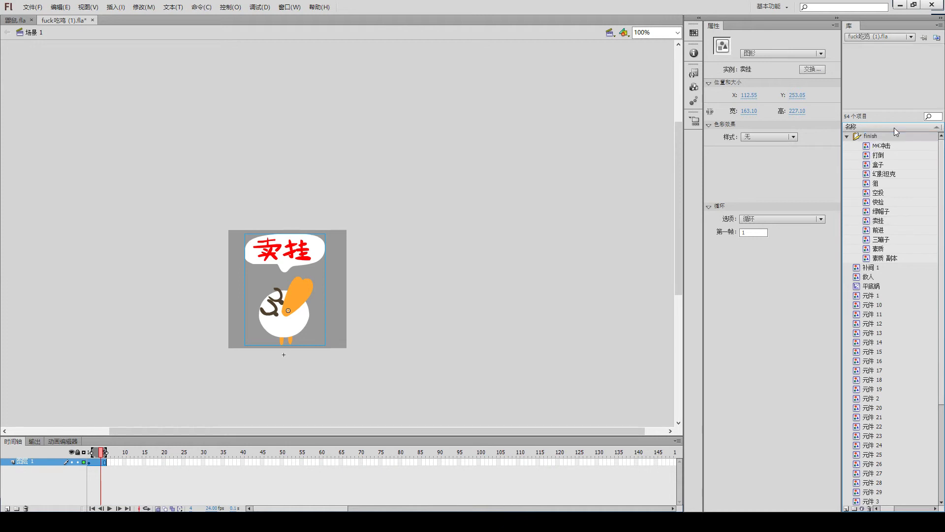
Step: Open the 救人 symbol to play back its animation, return to 场景 1, and move the symbol into the finish folder
left_click(881, 156)
left_click(878, 165)
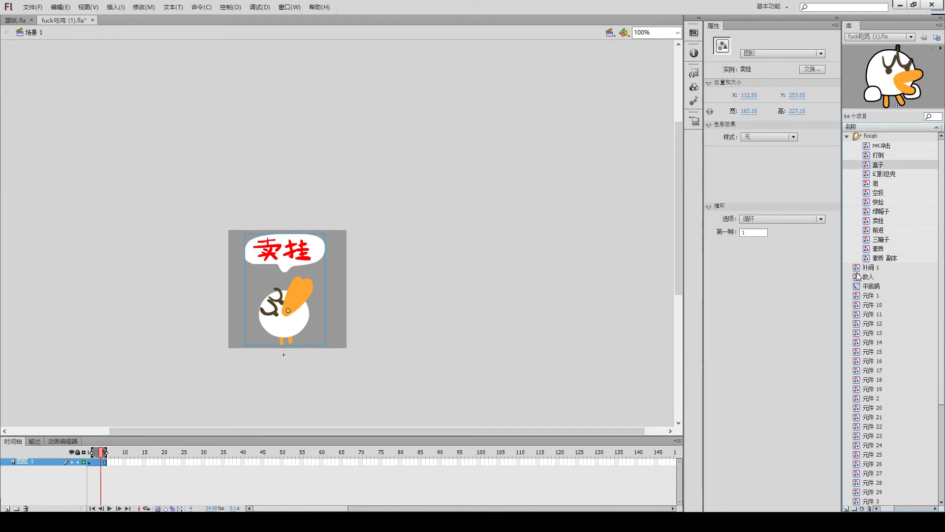
left_click(857, 269)
left_click(859, 279)
double_click(859, 279)
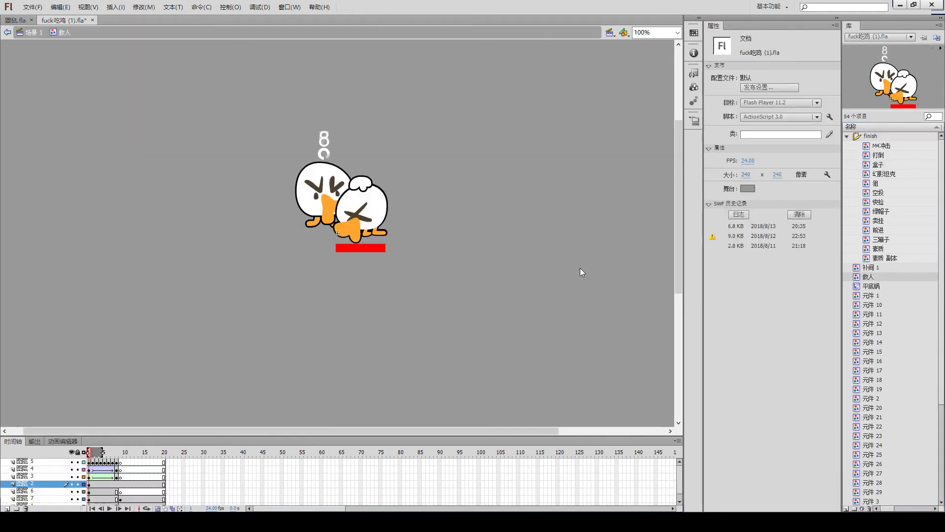
key("Return")
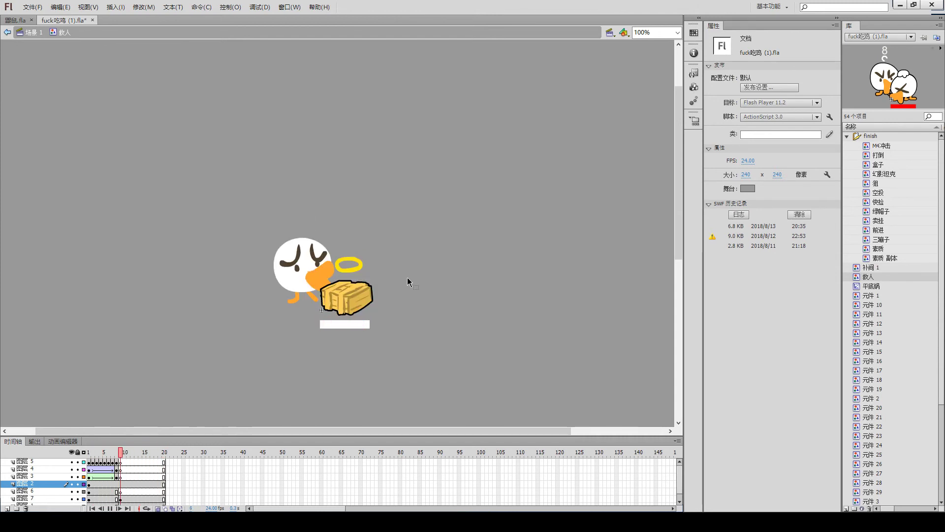
key("Return")
left_click(34, 32)
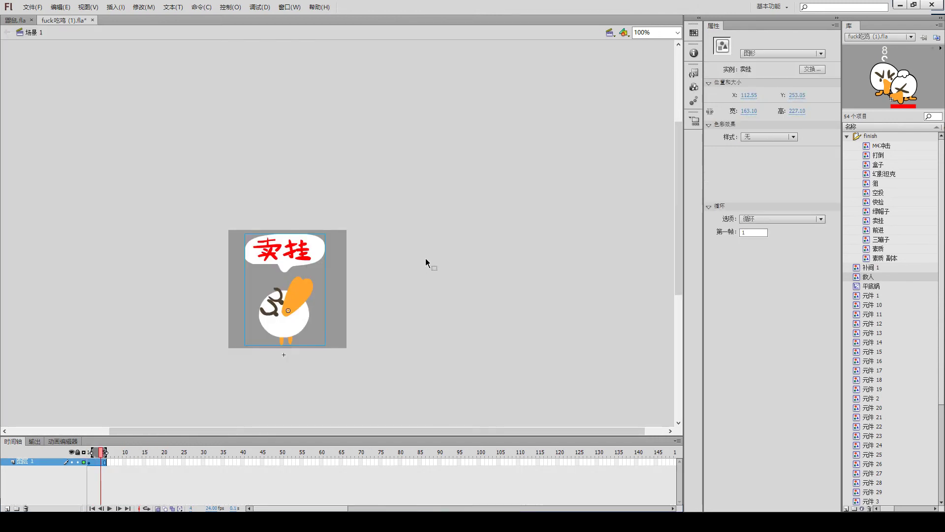
left_click_drag(862, 278, 877, 156)
Step: Look through the previews of the symbols in the finish folder one by one
key("Down")
key("Down")
key("Down")
key("Down")
key("Down")
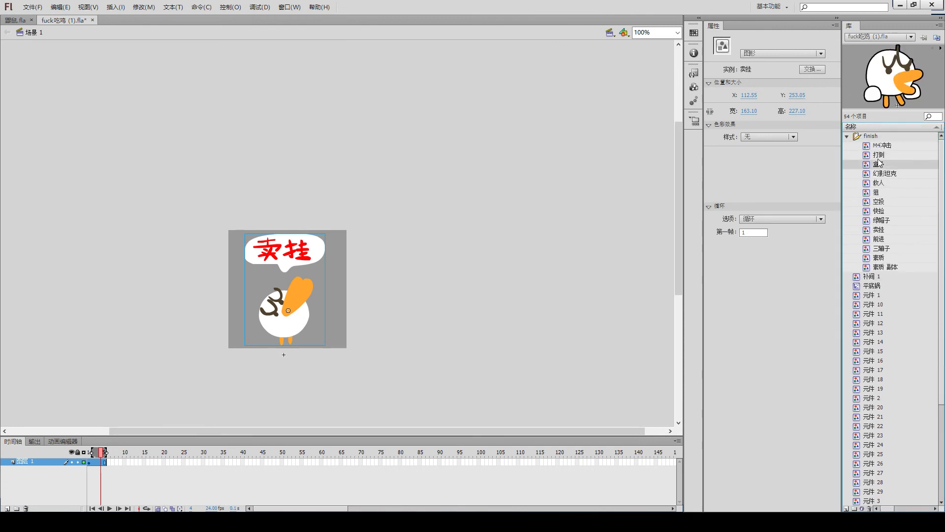
key("Down")
key("Down")
key("Down")
key("Down")
key("Down")
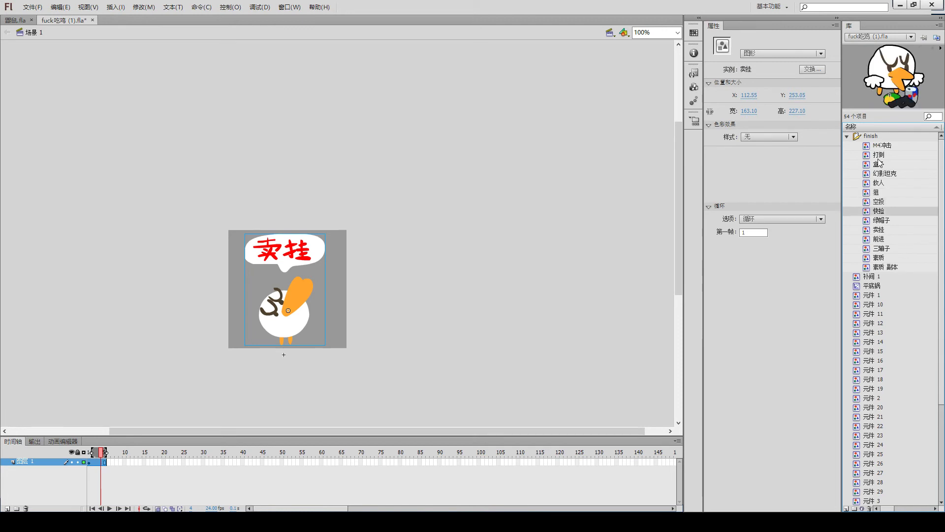
key("Down")
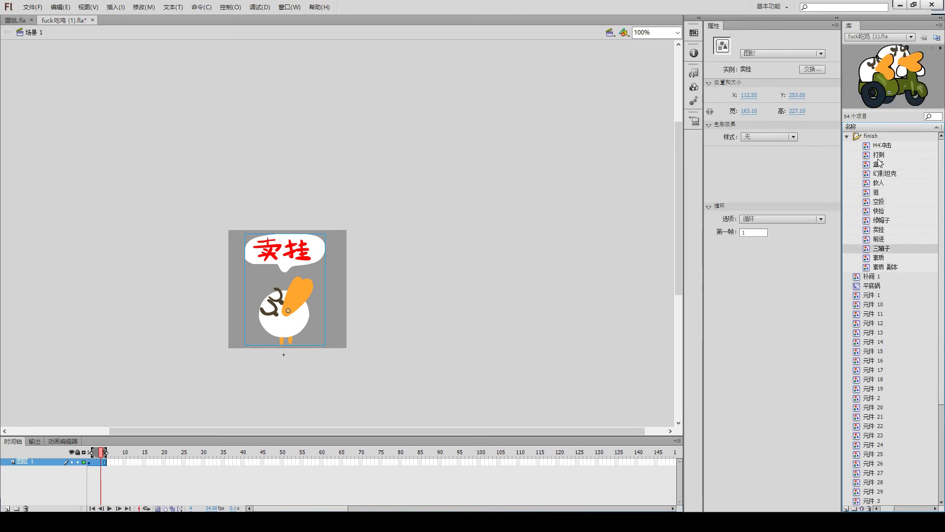
key("Down")
key("Down")
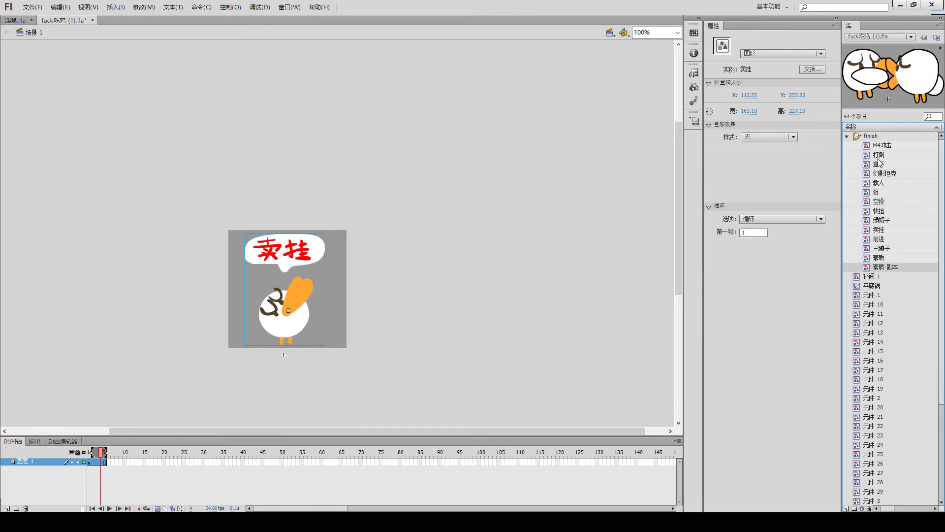
key("Up")
key("Down")
key("Down")
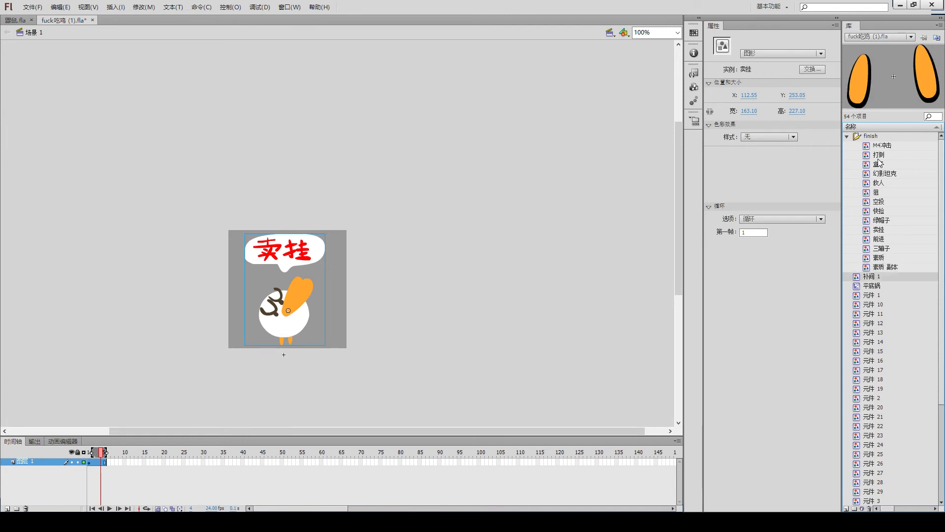
key("Up")
key("Up")
key("Up")
key("Up")
key("Up")
key("Up")
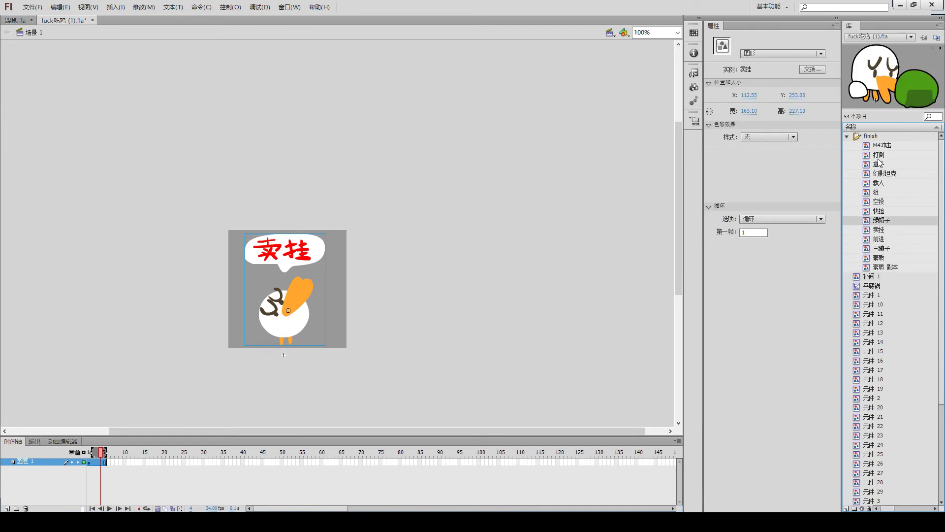
key("Up")
key("Up")
key("Up")
key("Up")
key("Up")
key("Up")
key("Up")
key("Up")
key("Down")
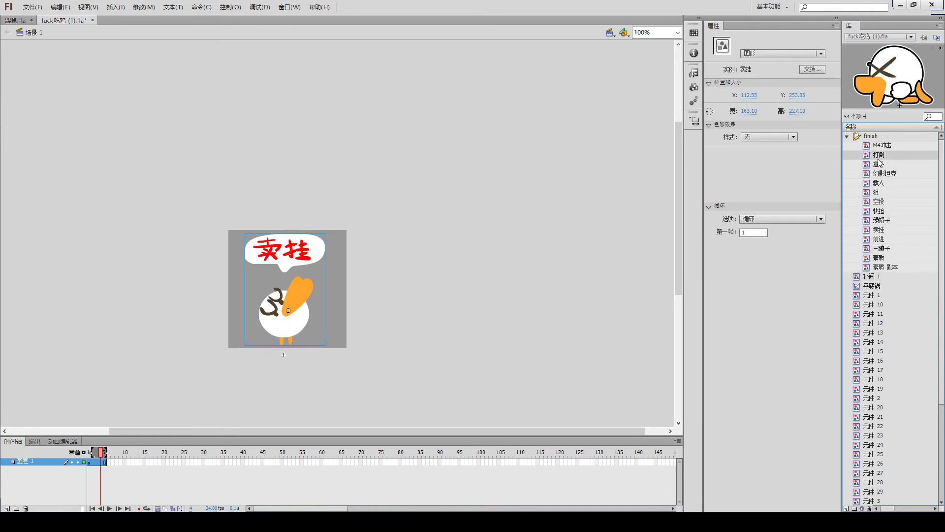
Step: Move the 平底锅 symbol into the finish folder and preview it there
left_click_drag(859, 288, 879, 143)
left_click(867, 248)
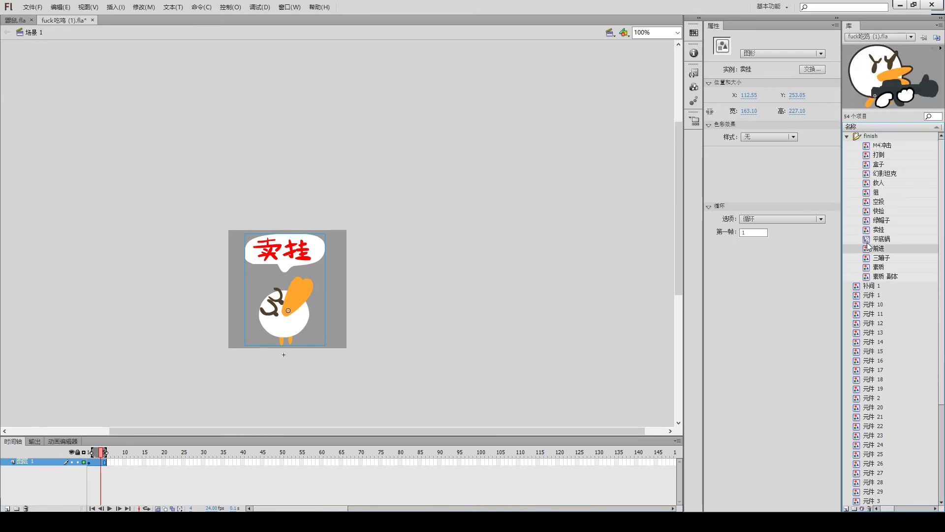
left_click(869, 240)
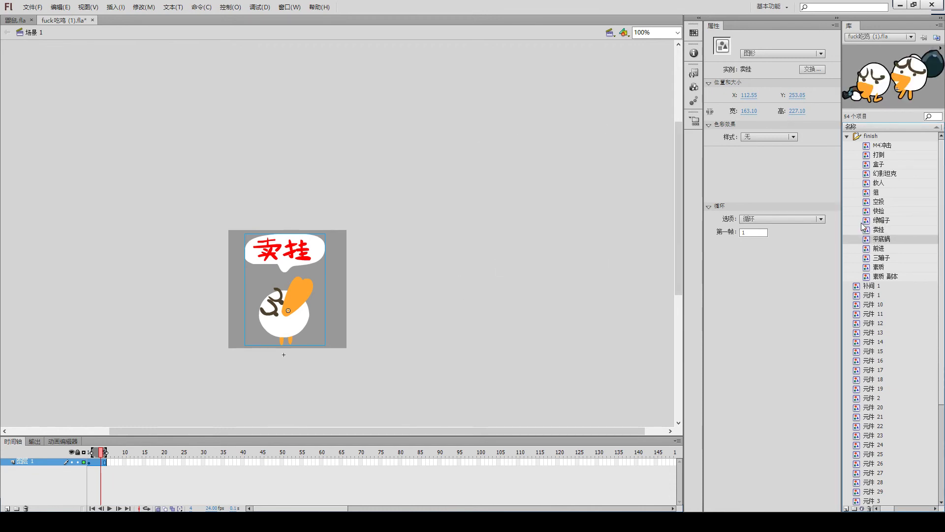
Step: Review the previews of 补间 1 and the finish folder's symbols from M4冲击 down to 素质 副本
left_click(858, 287)
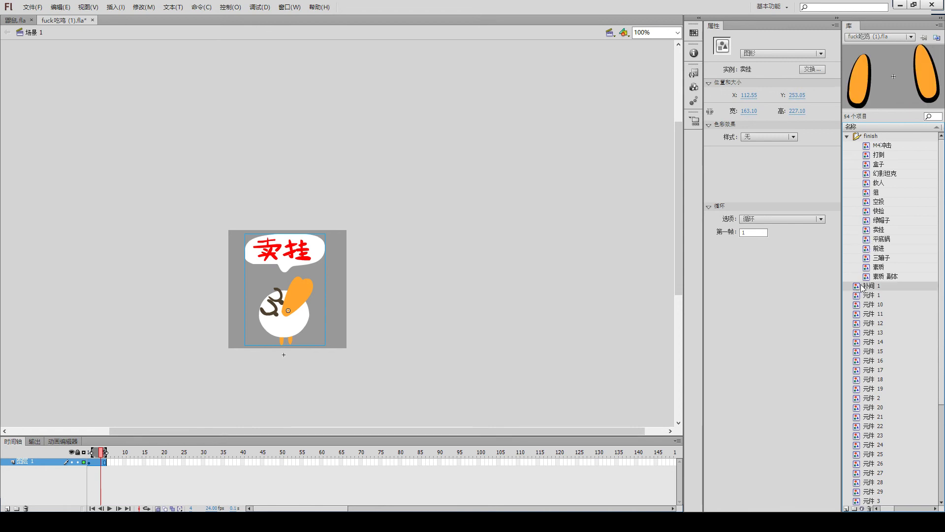
left_click(873, 251)
left_click(873, 269)
left_click(871, 276)
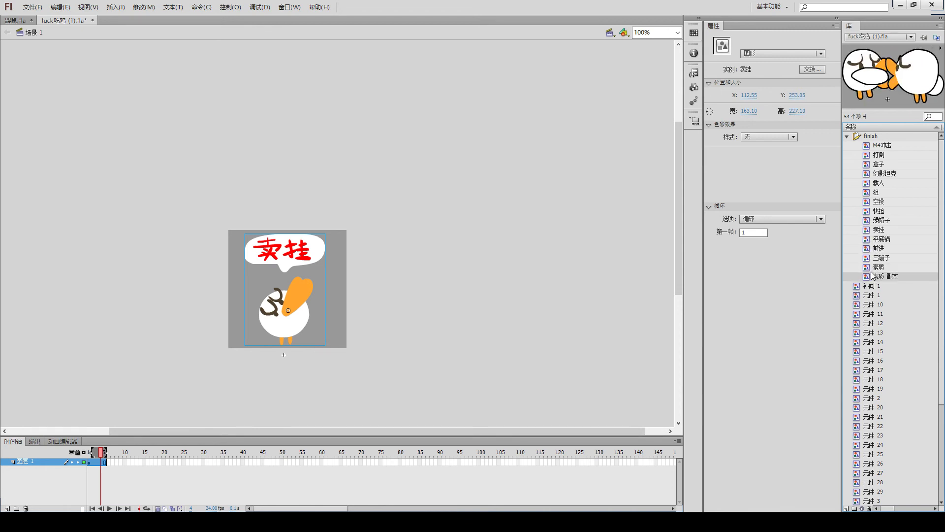
left_click(874, 145)
key("Down")
key("Down")
key("Down")
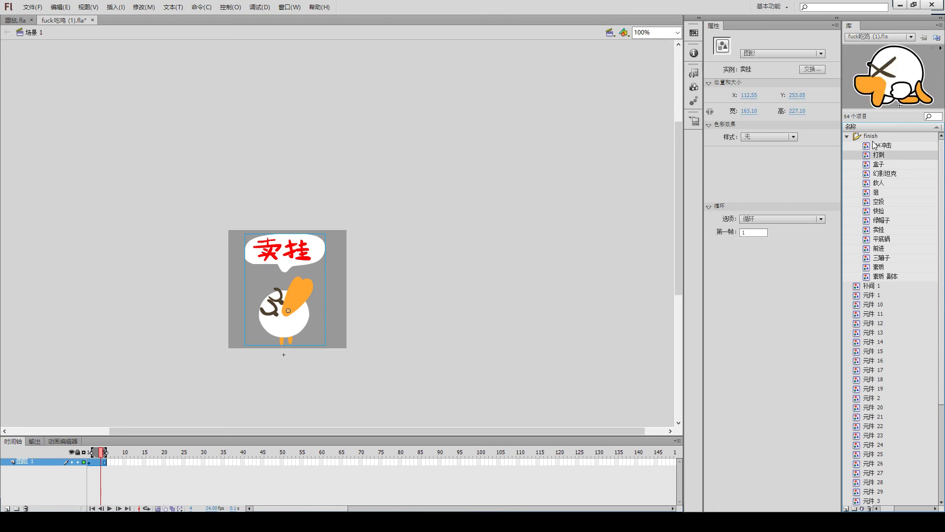
key("Down")
key("Down")
key("Down")
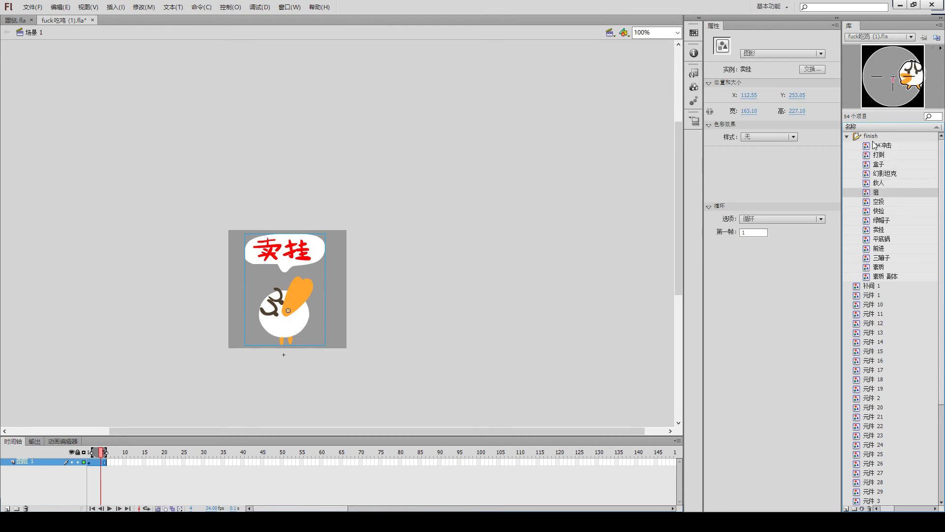
key("Down")
key("Down")
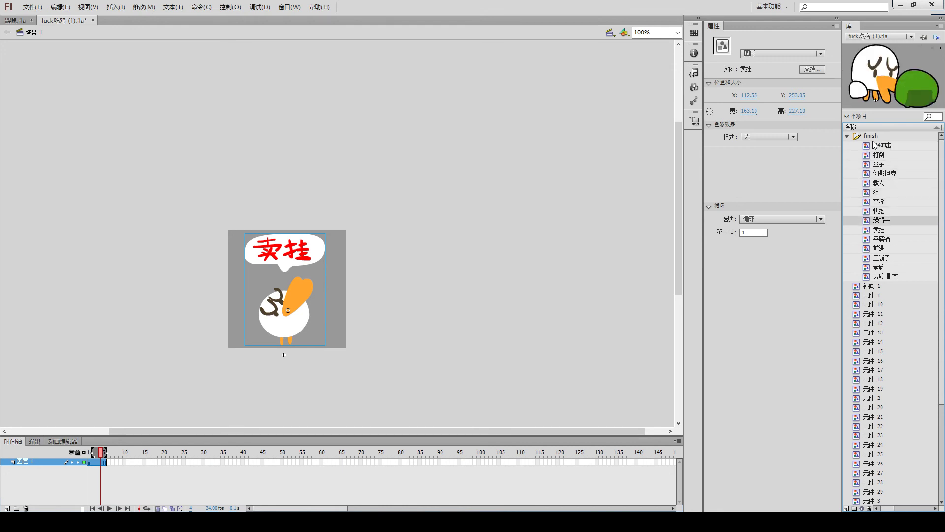
key("Down")
key("Down")
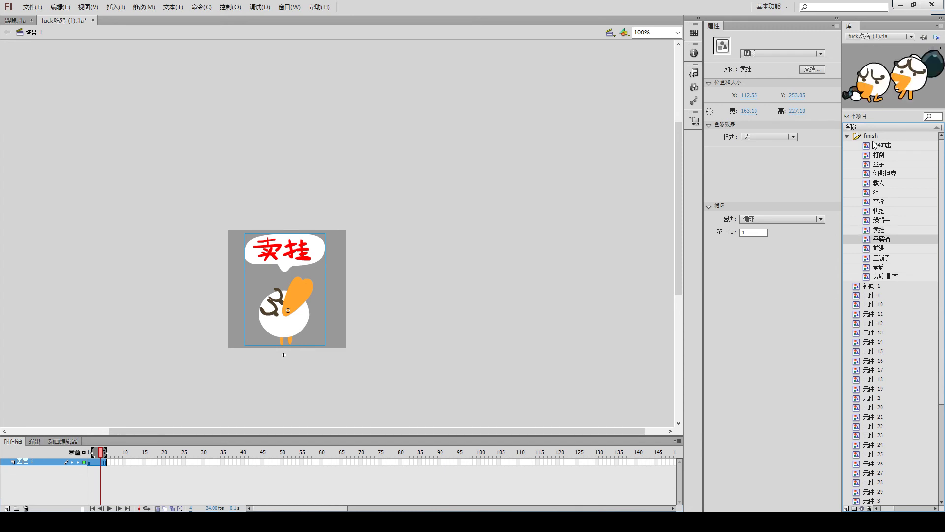
key("Down")
key("Down")
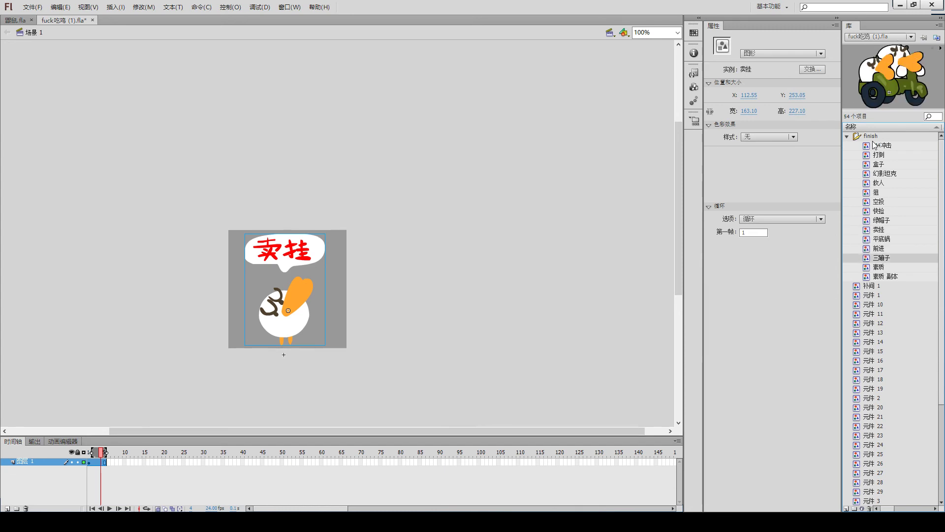
key("Down")
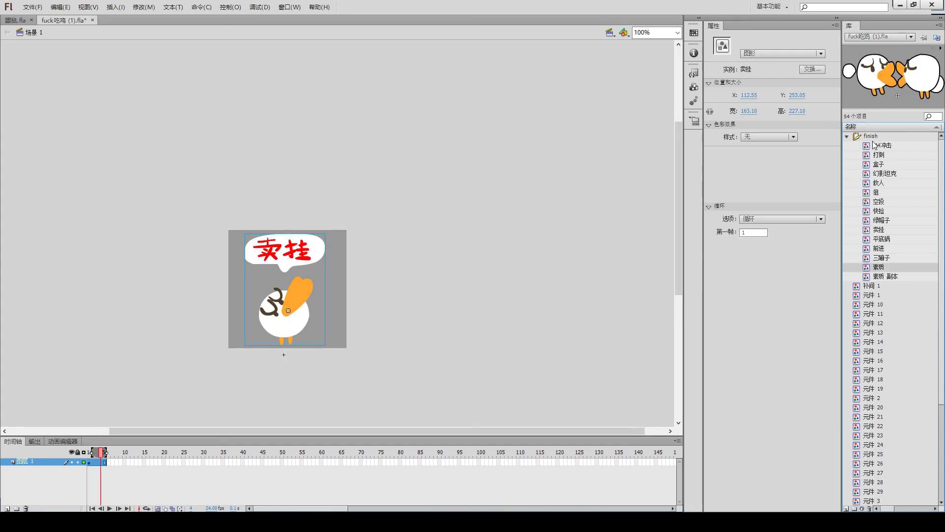
key("Down")
key("Up")
left_click(193, 363)
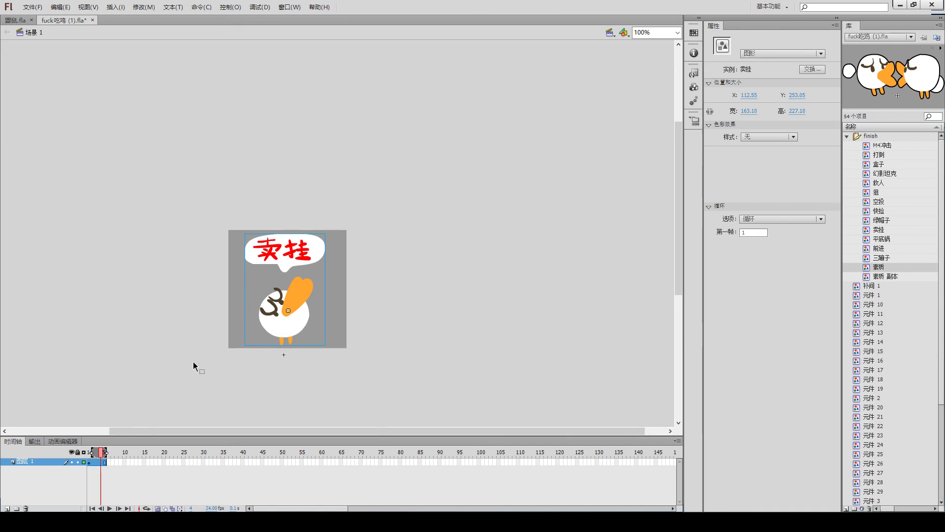
left_click(353, 234)
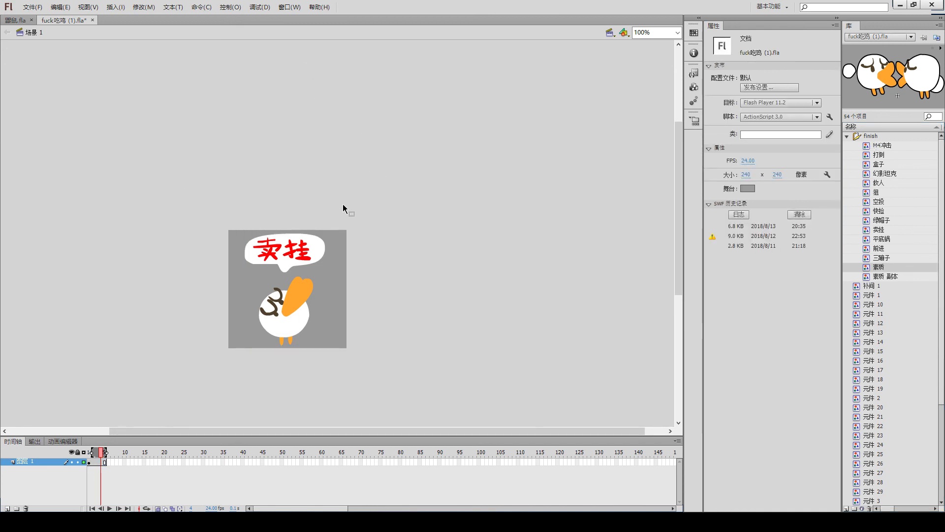
left_click(295, 285)
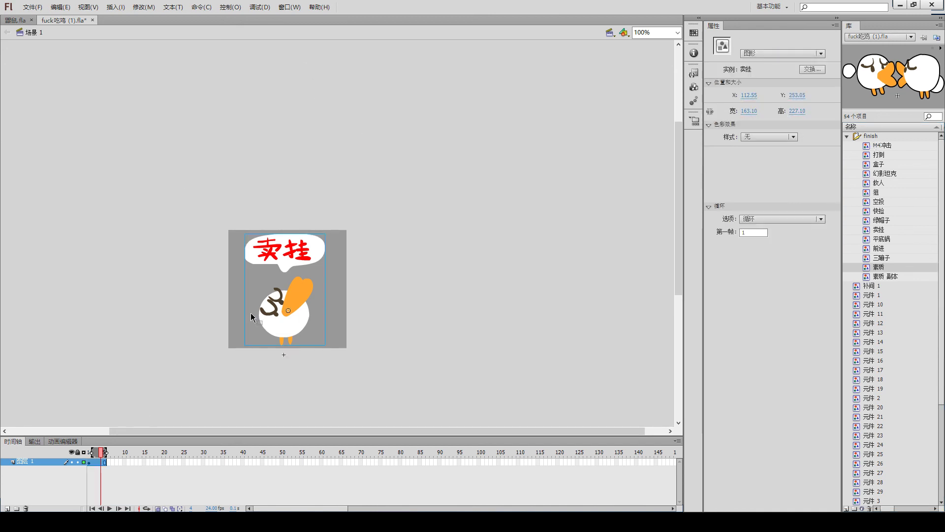
left_click(297, 374)
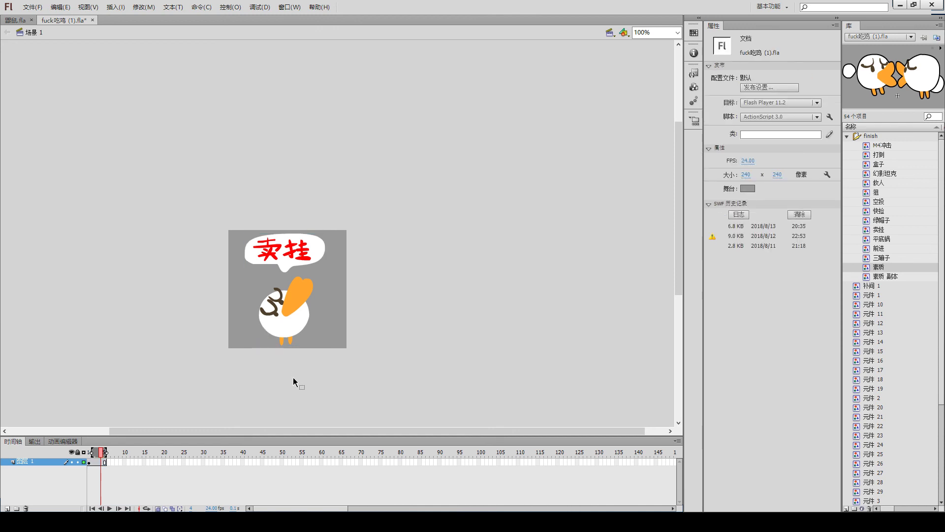